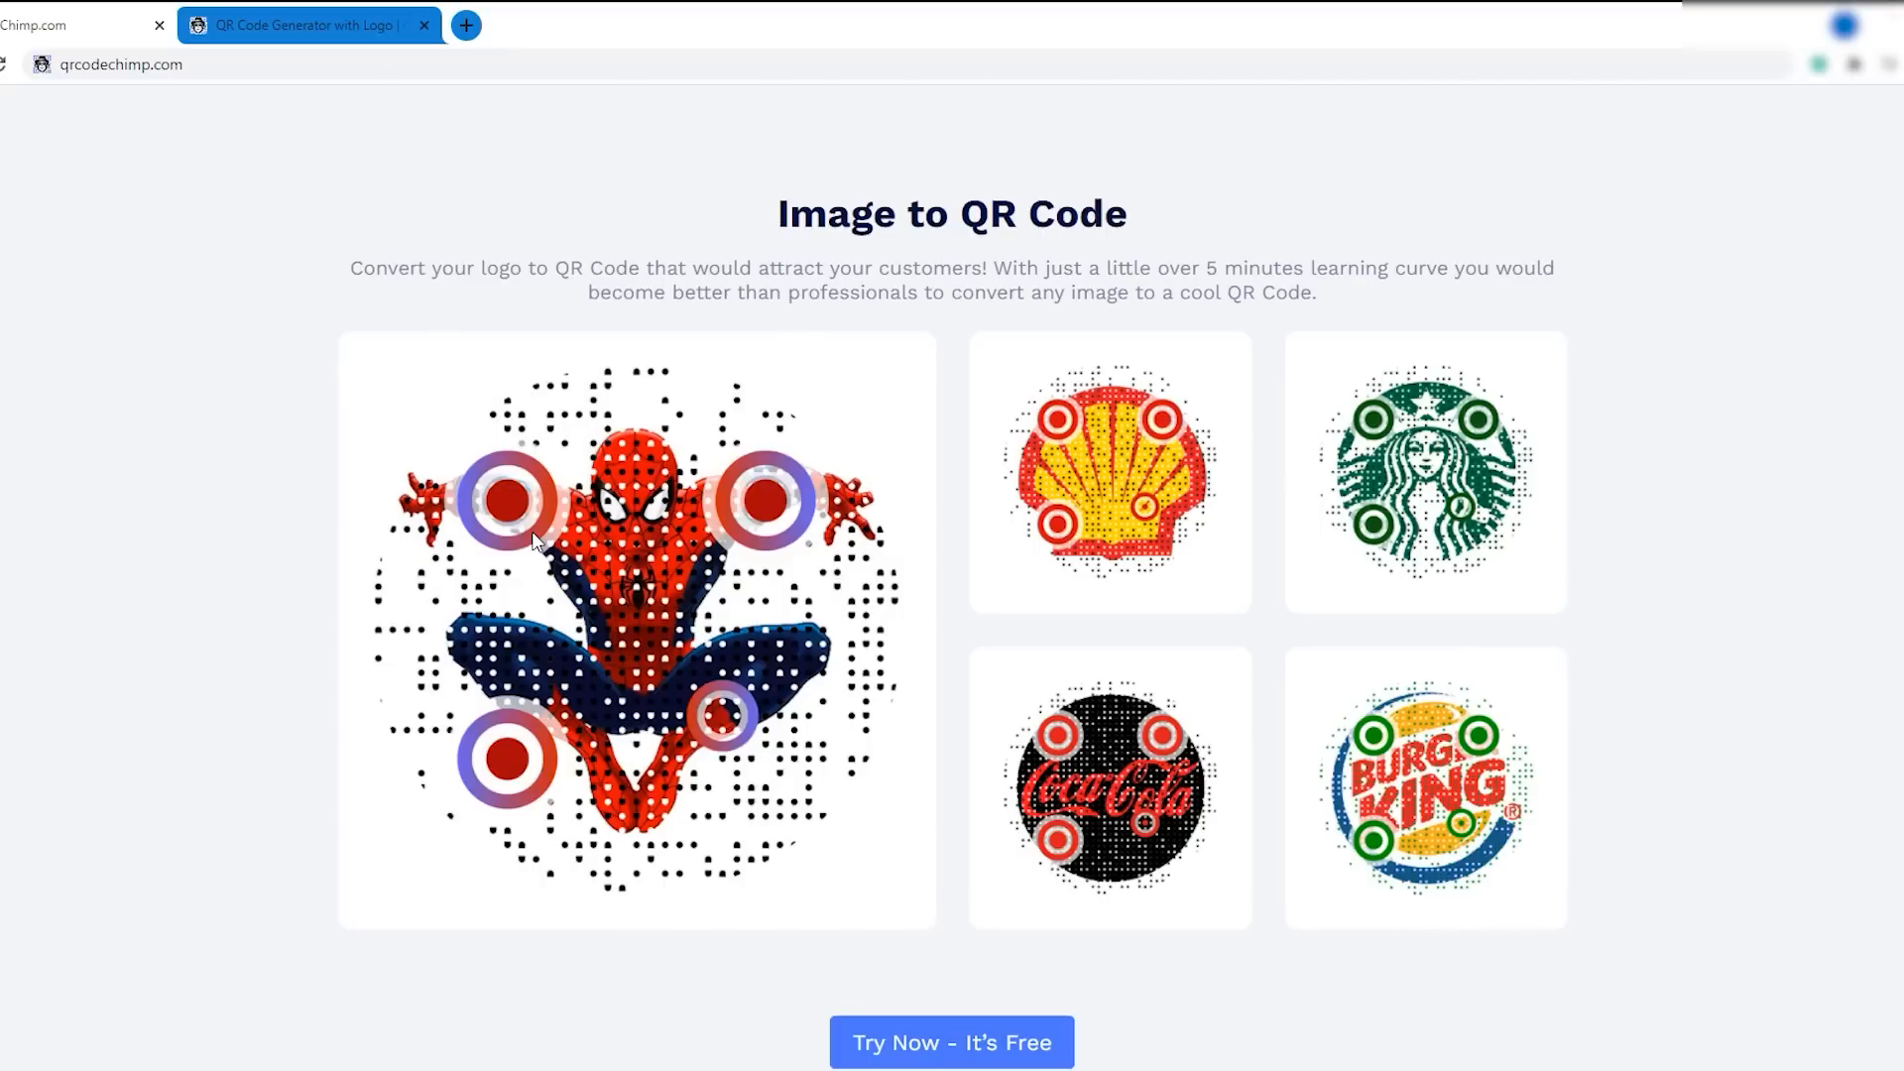
- Switch to the QR code generator page and open the additional QR design options
click(320, 37)
click(223, 60)
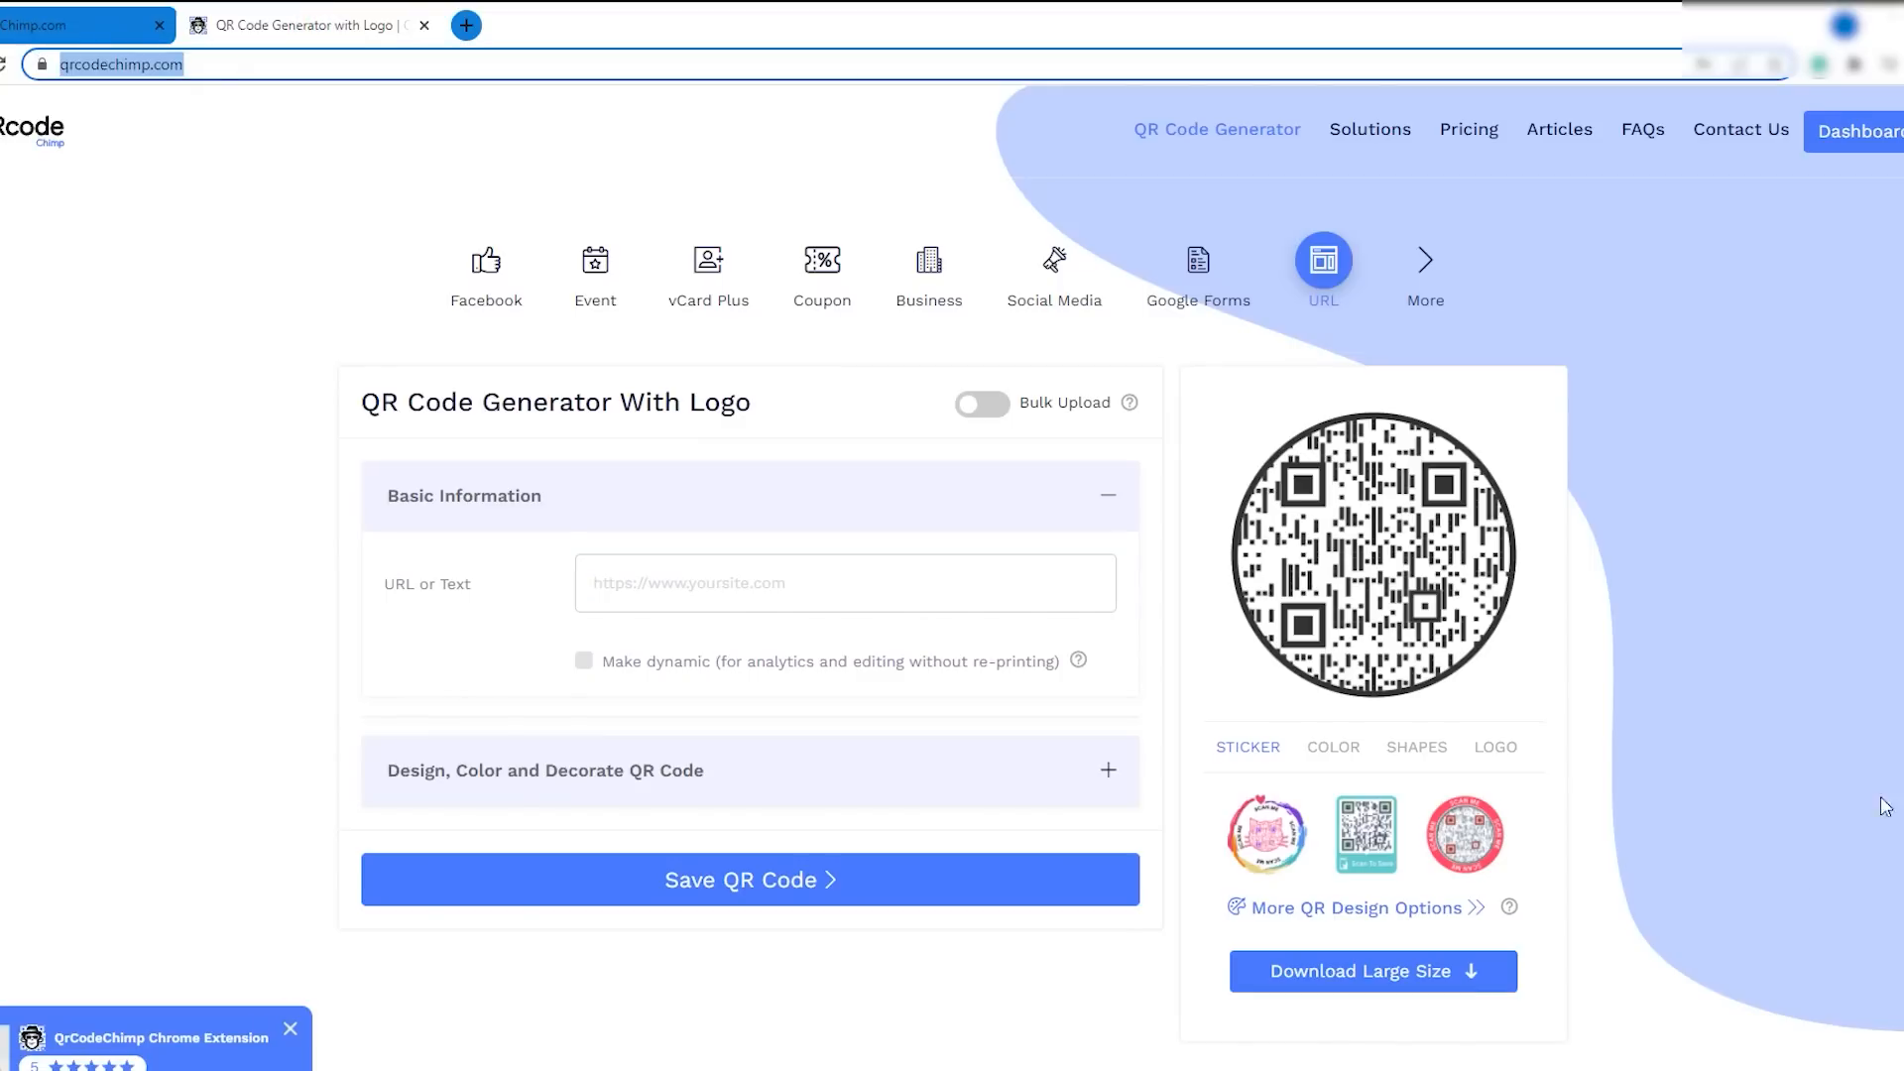
click(1371, 913)
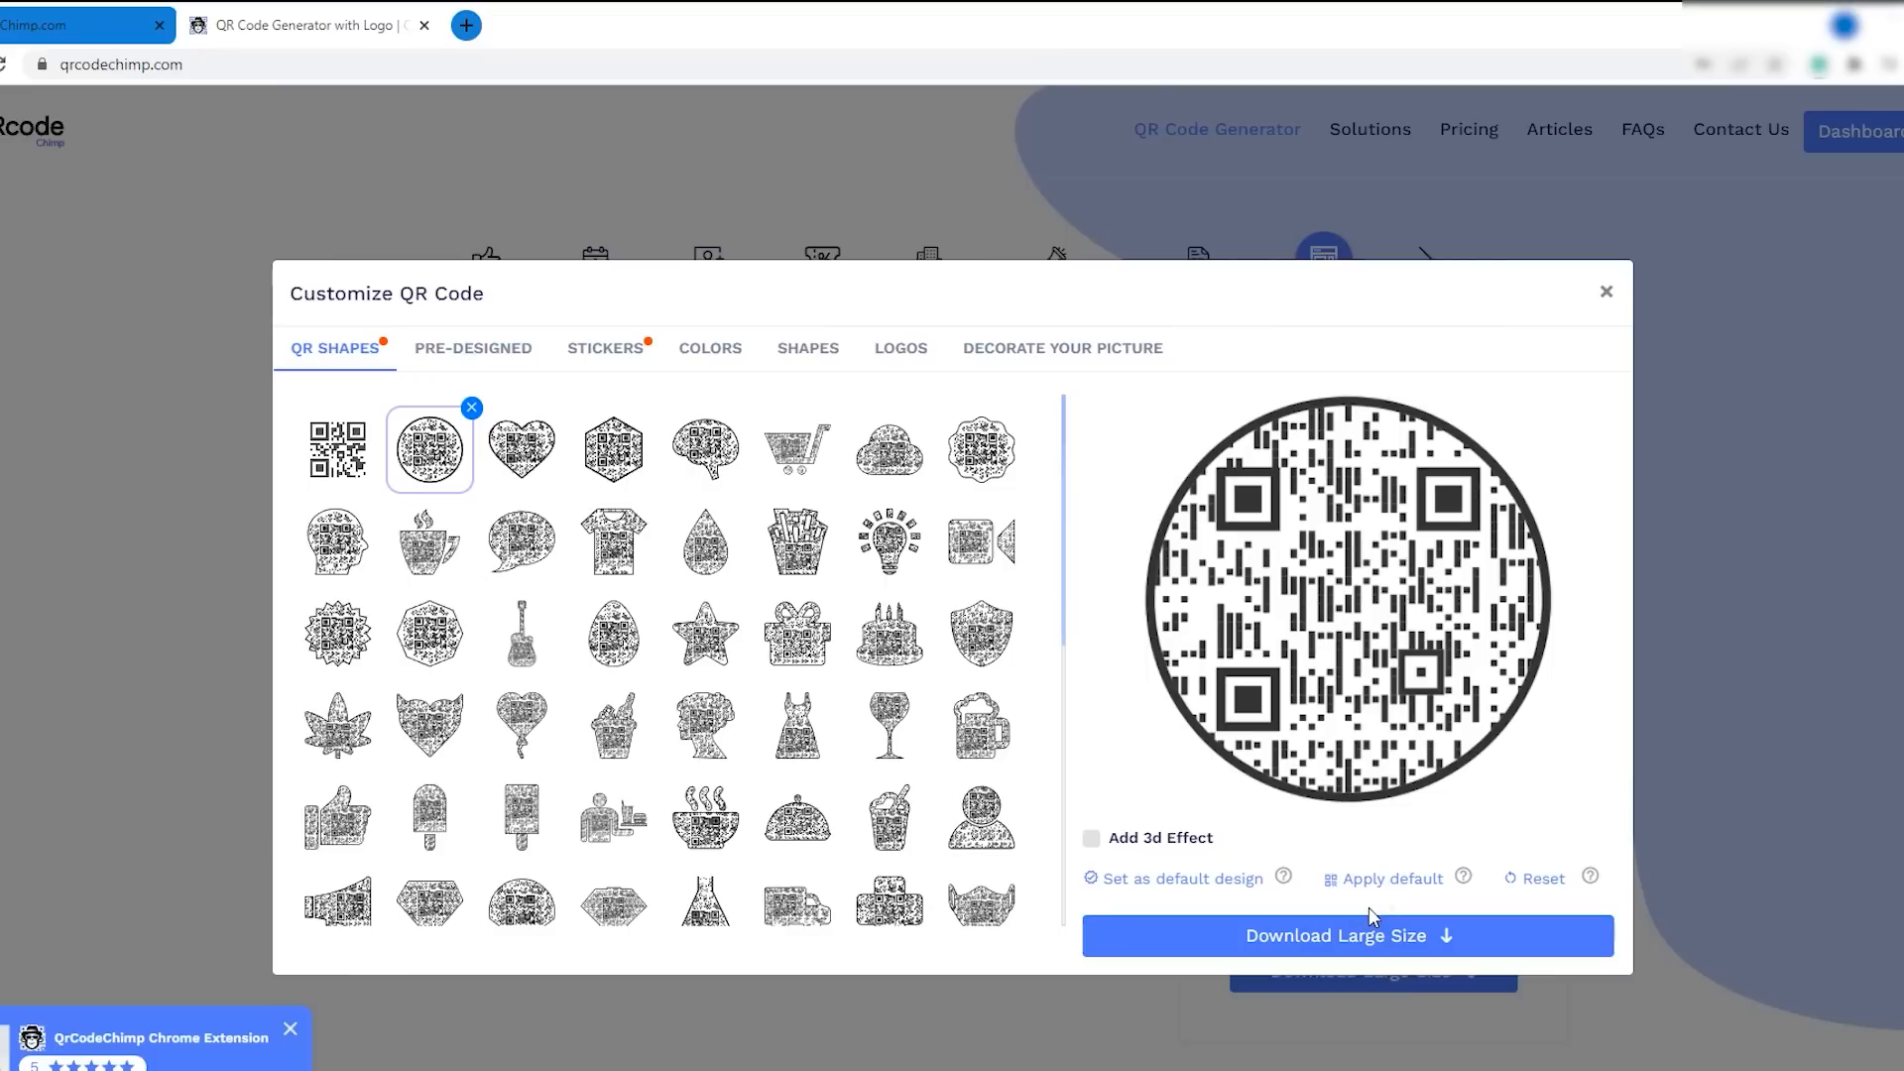
- Try the heart, birthday cake, gift box and head-profile QR shapes, ending back on the circle
click(526, 461)
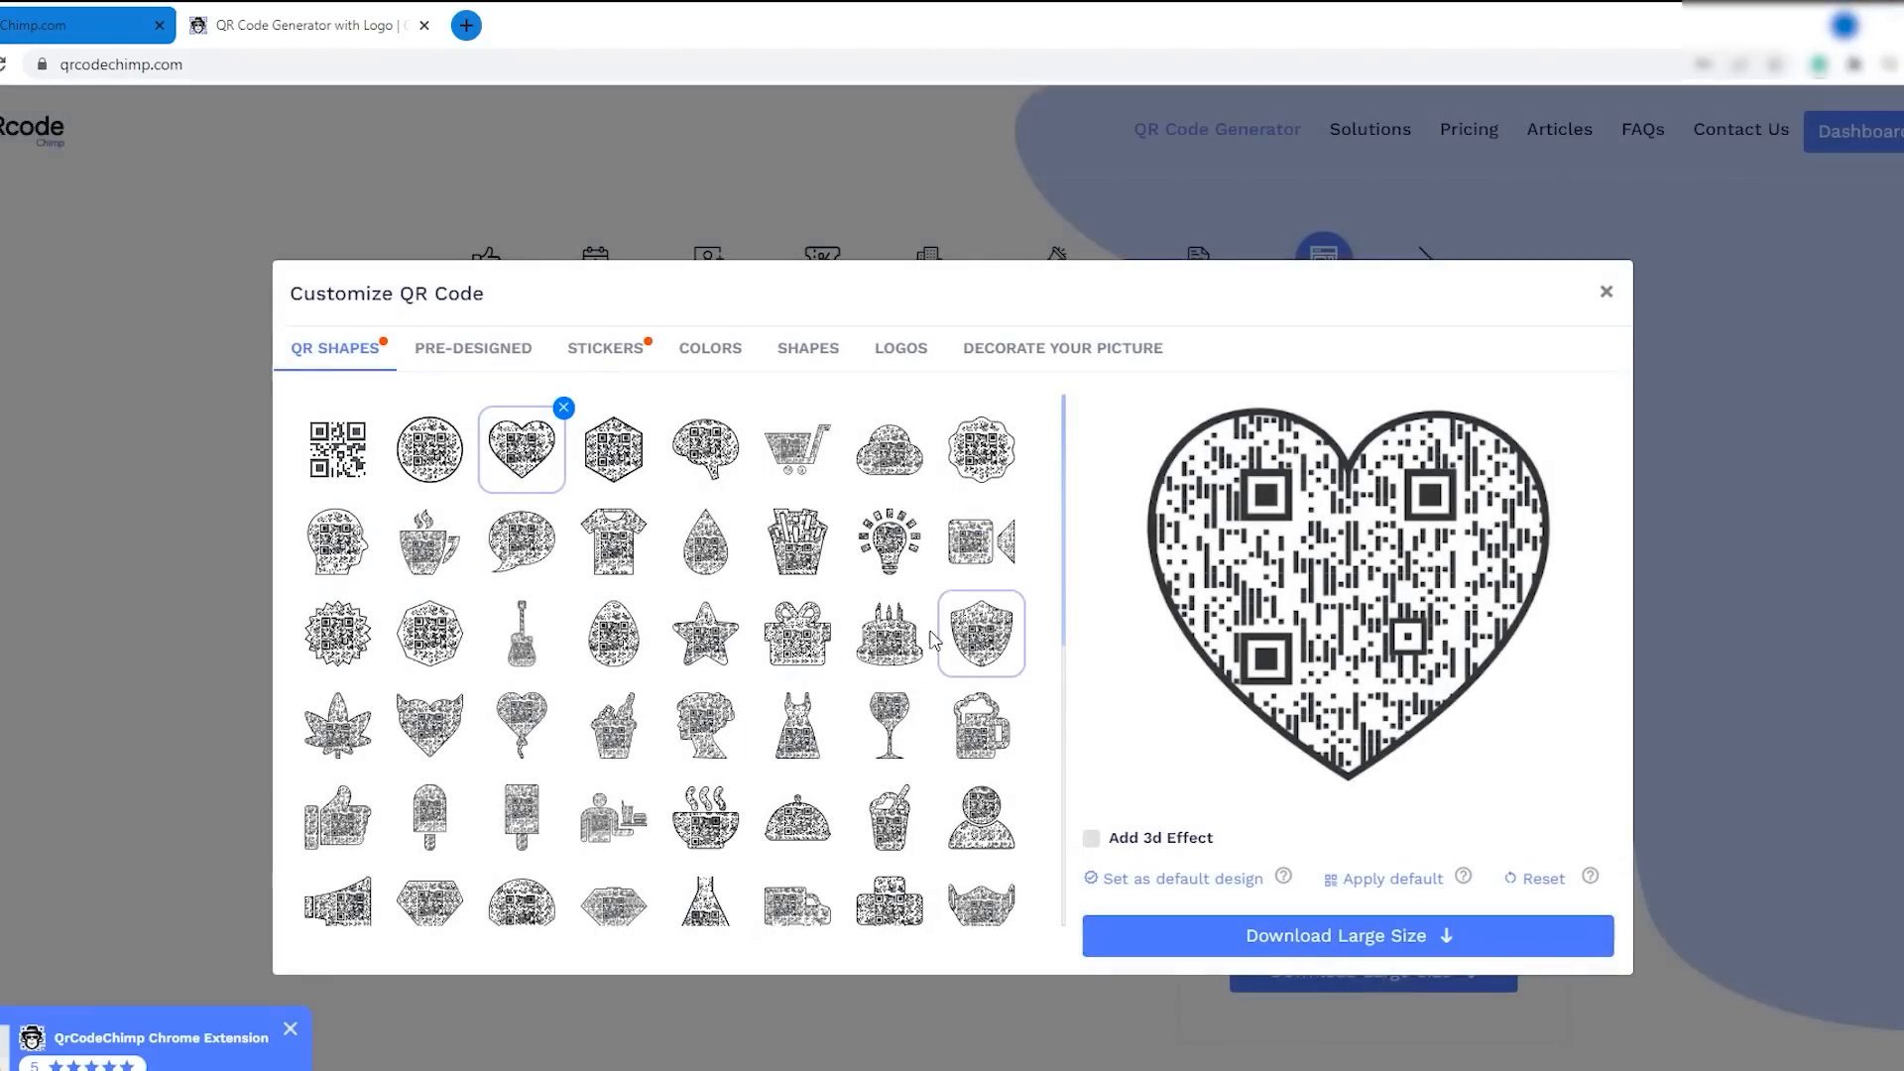
click(890, 639)
click(801, 659)
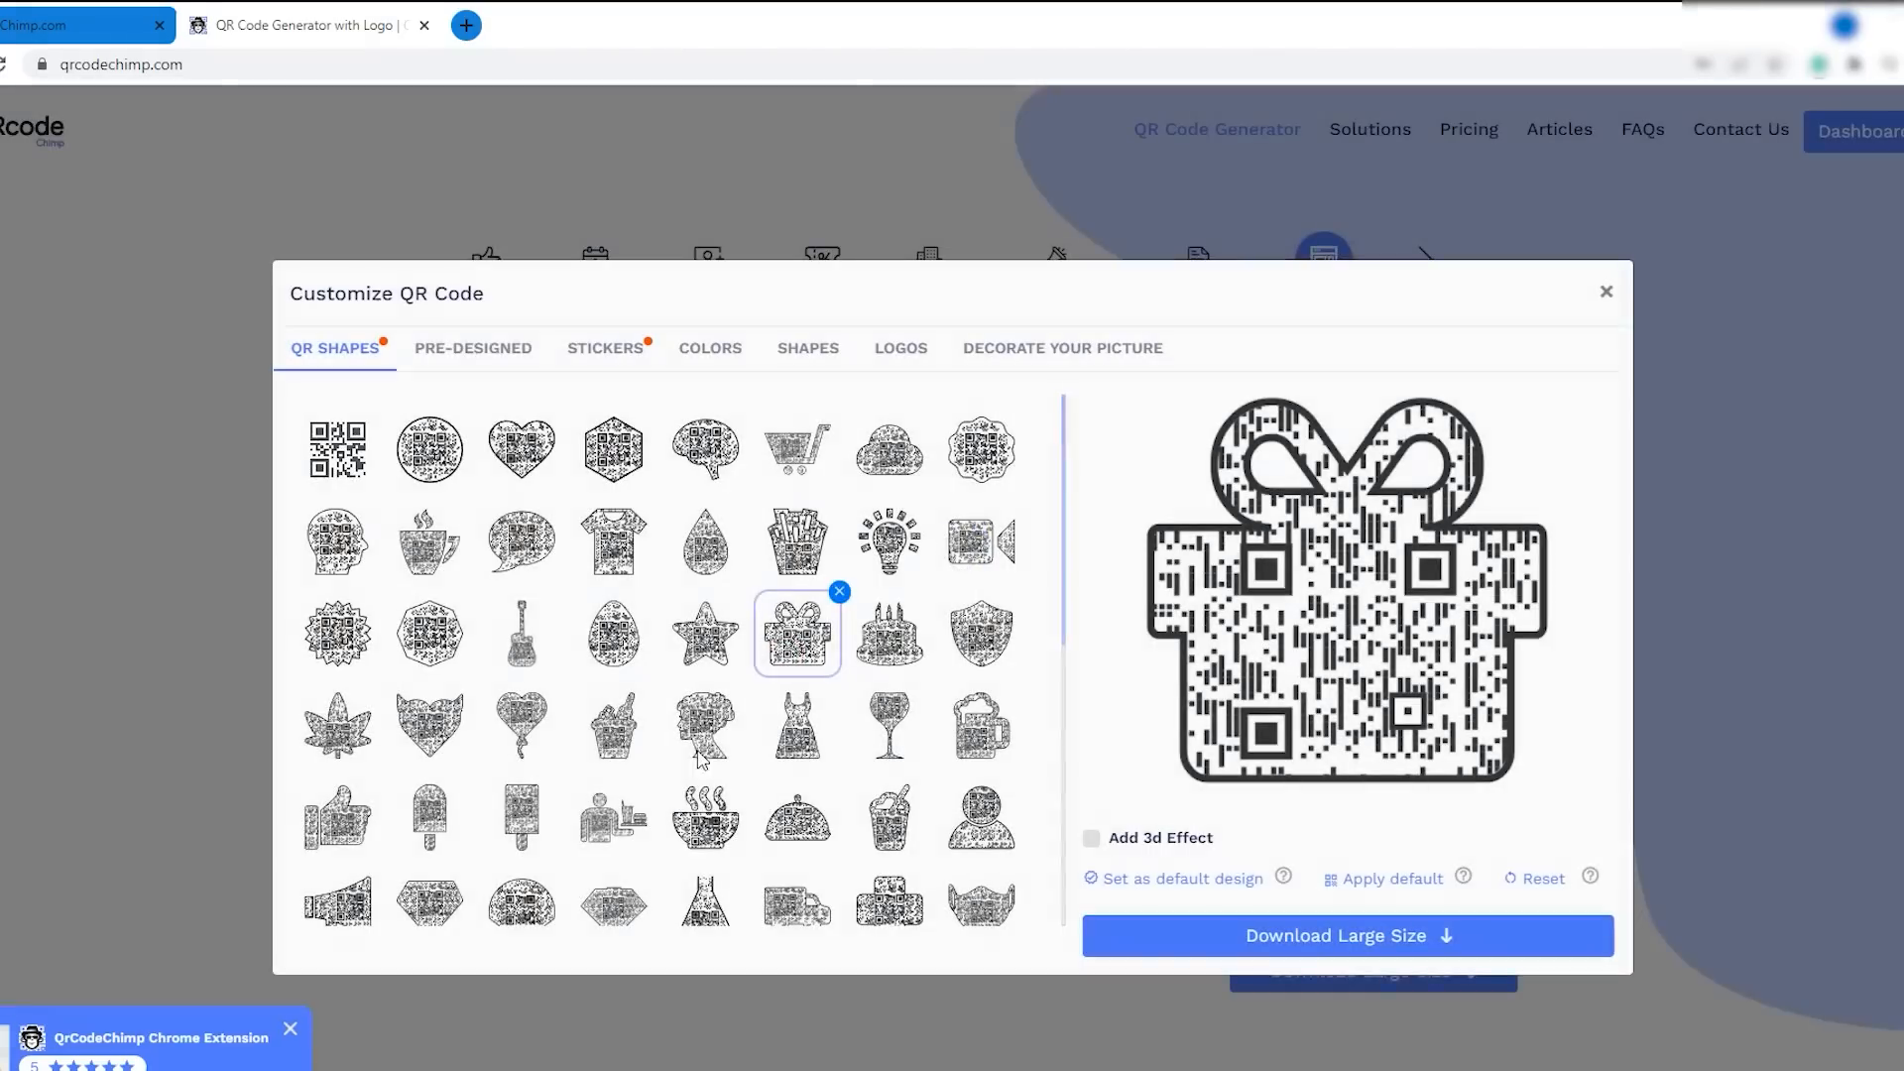
click(705, 723)
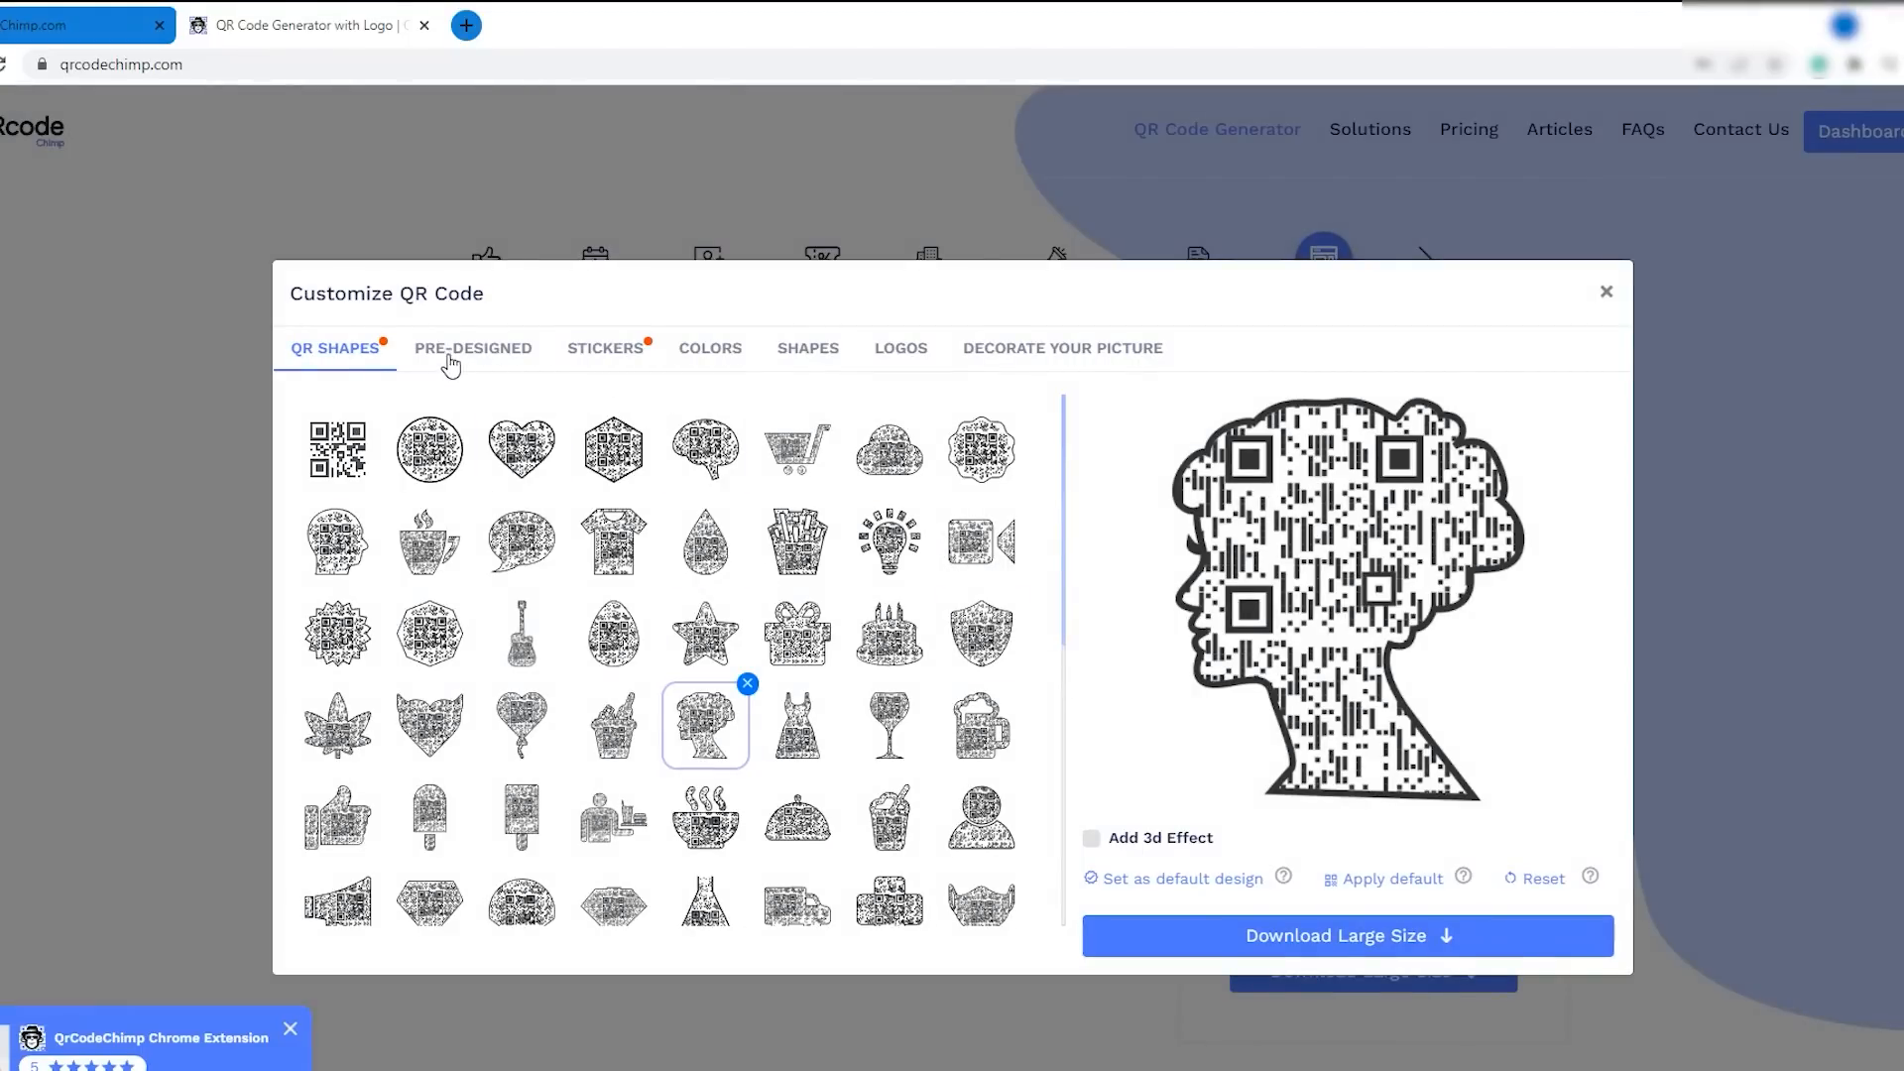
click(453, 468)
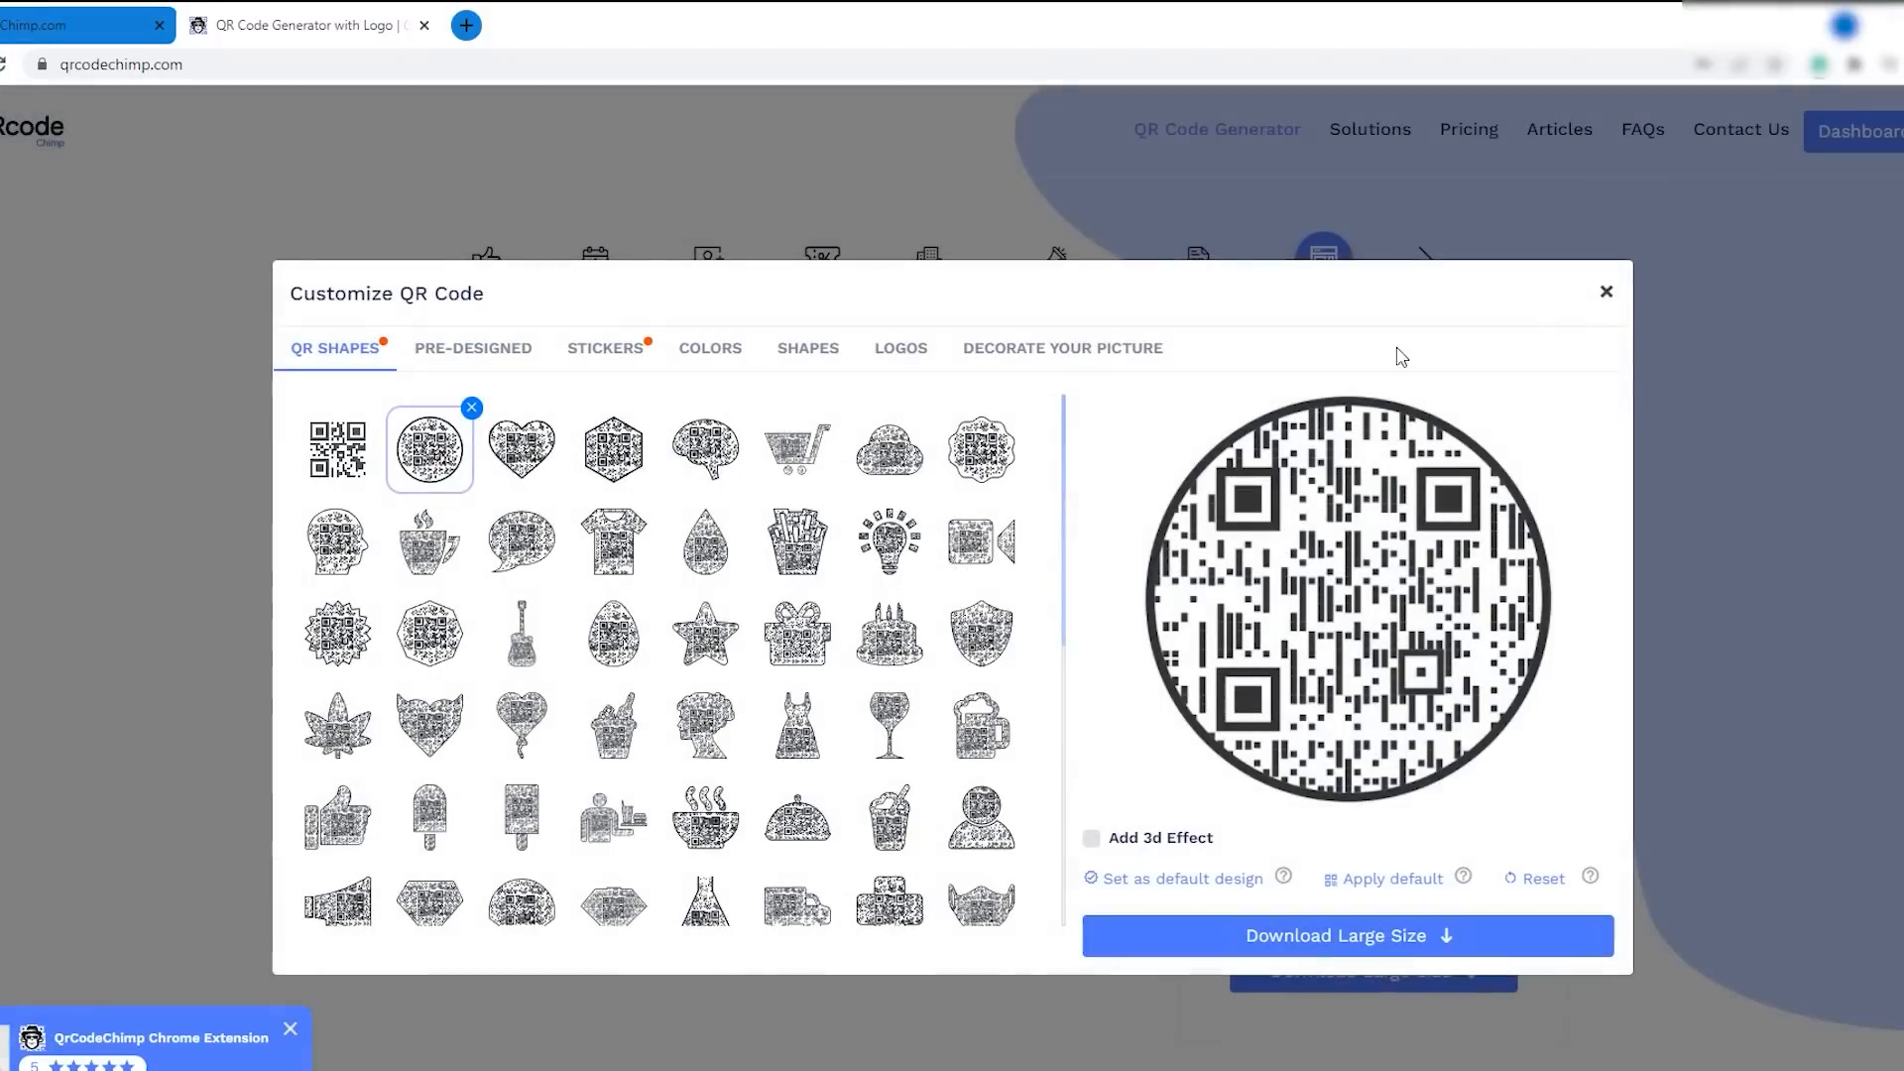
- Add the picture thumb-1920-481903.png as the image to decorate with the QR code
click(1088, 350)
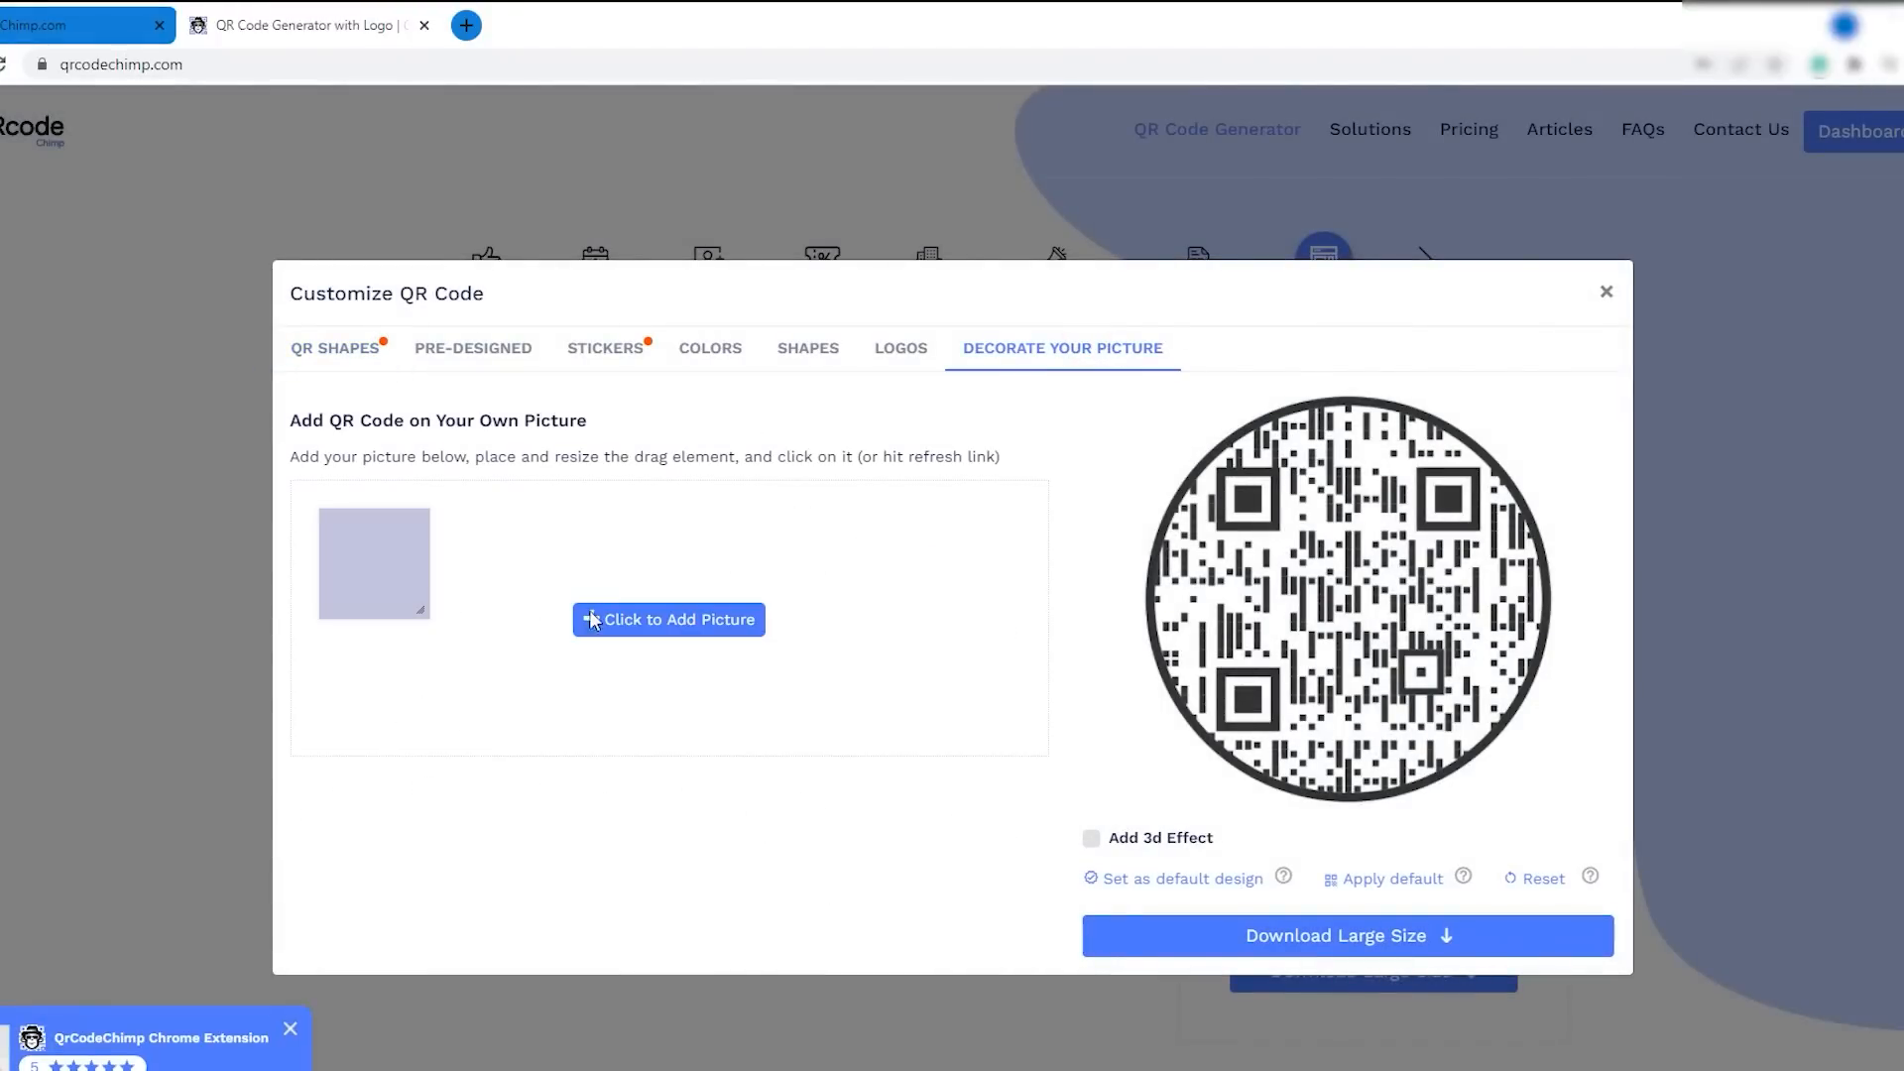
click(691, 625)
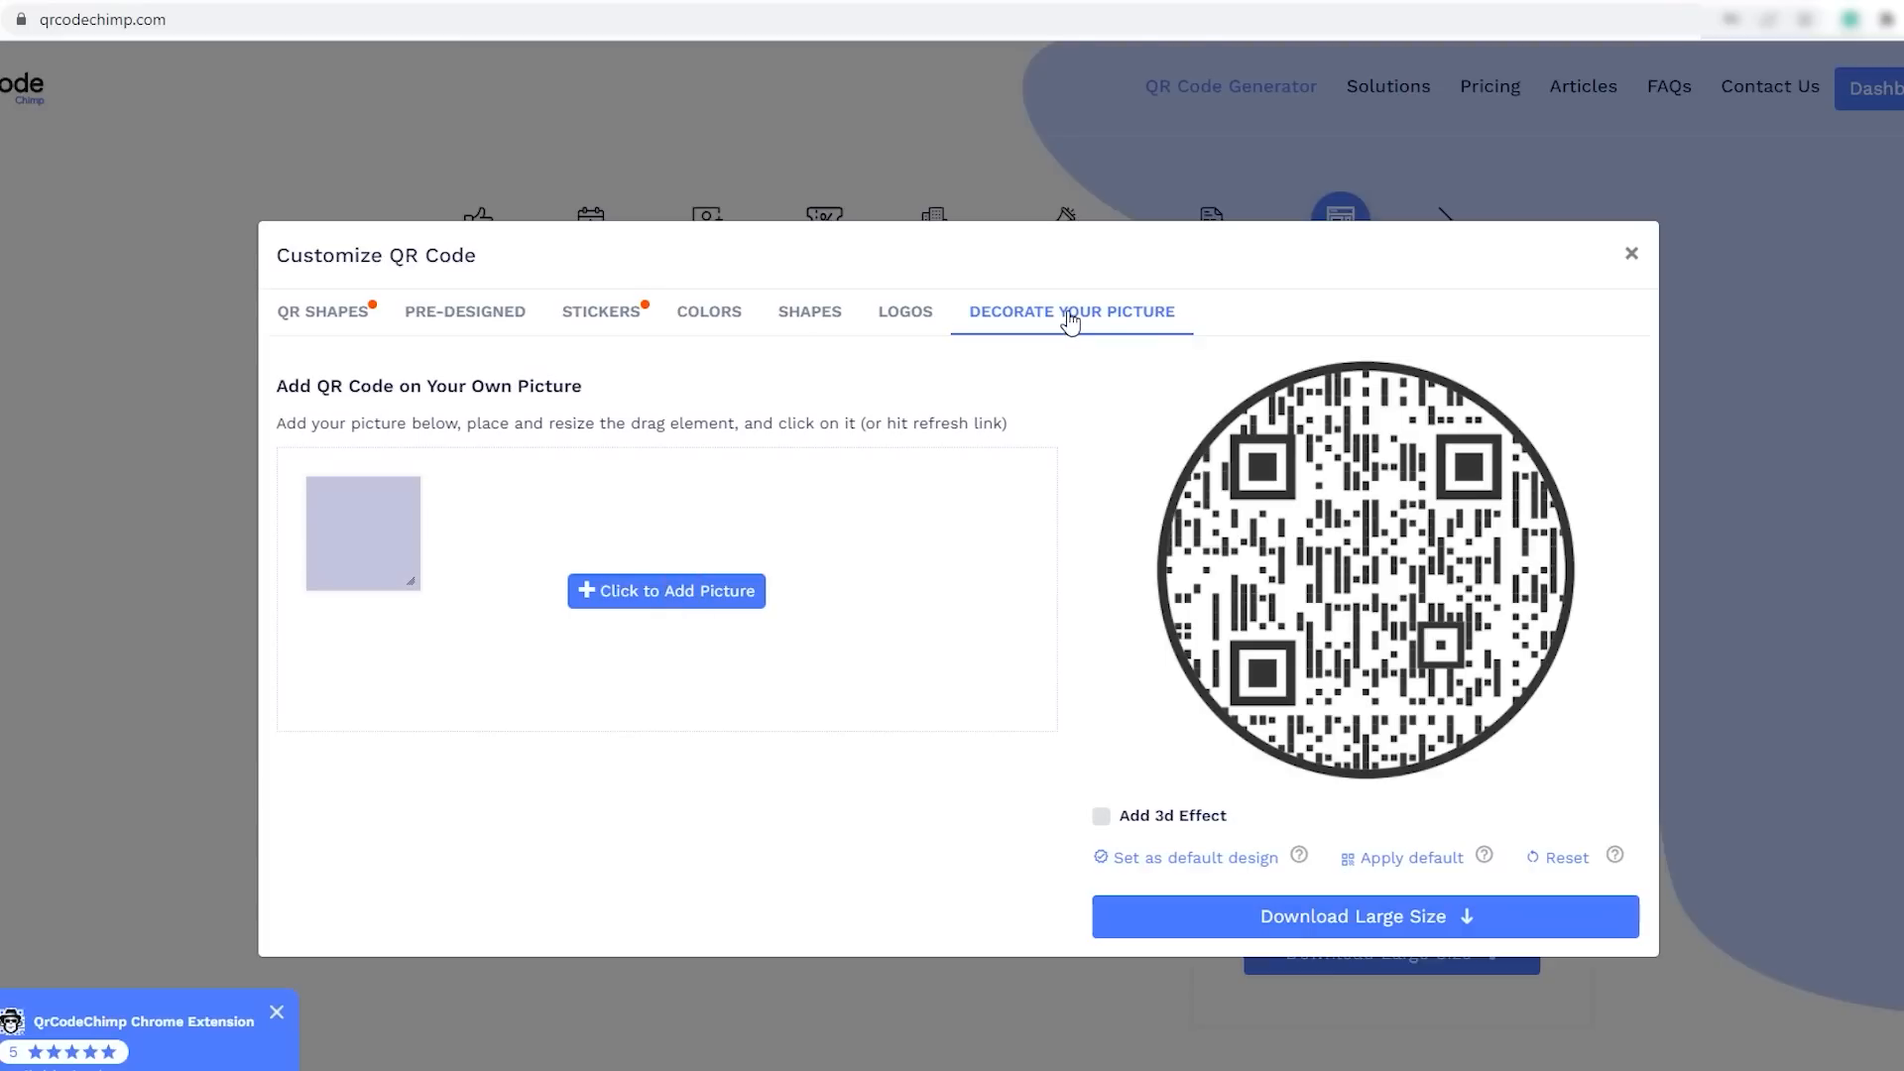
click(645, 611)
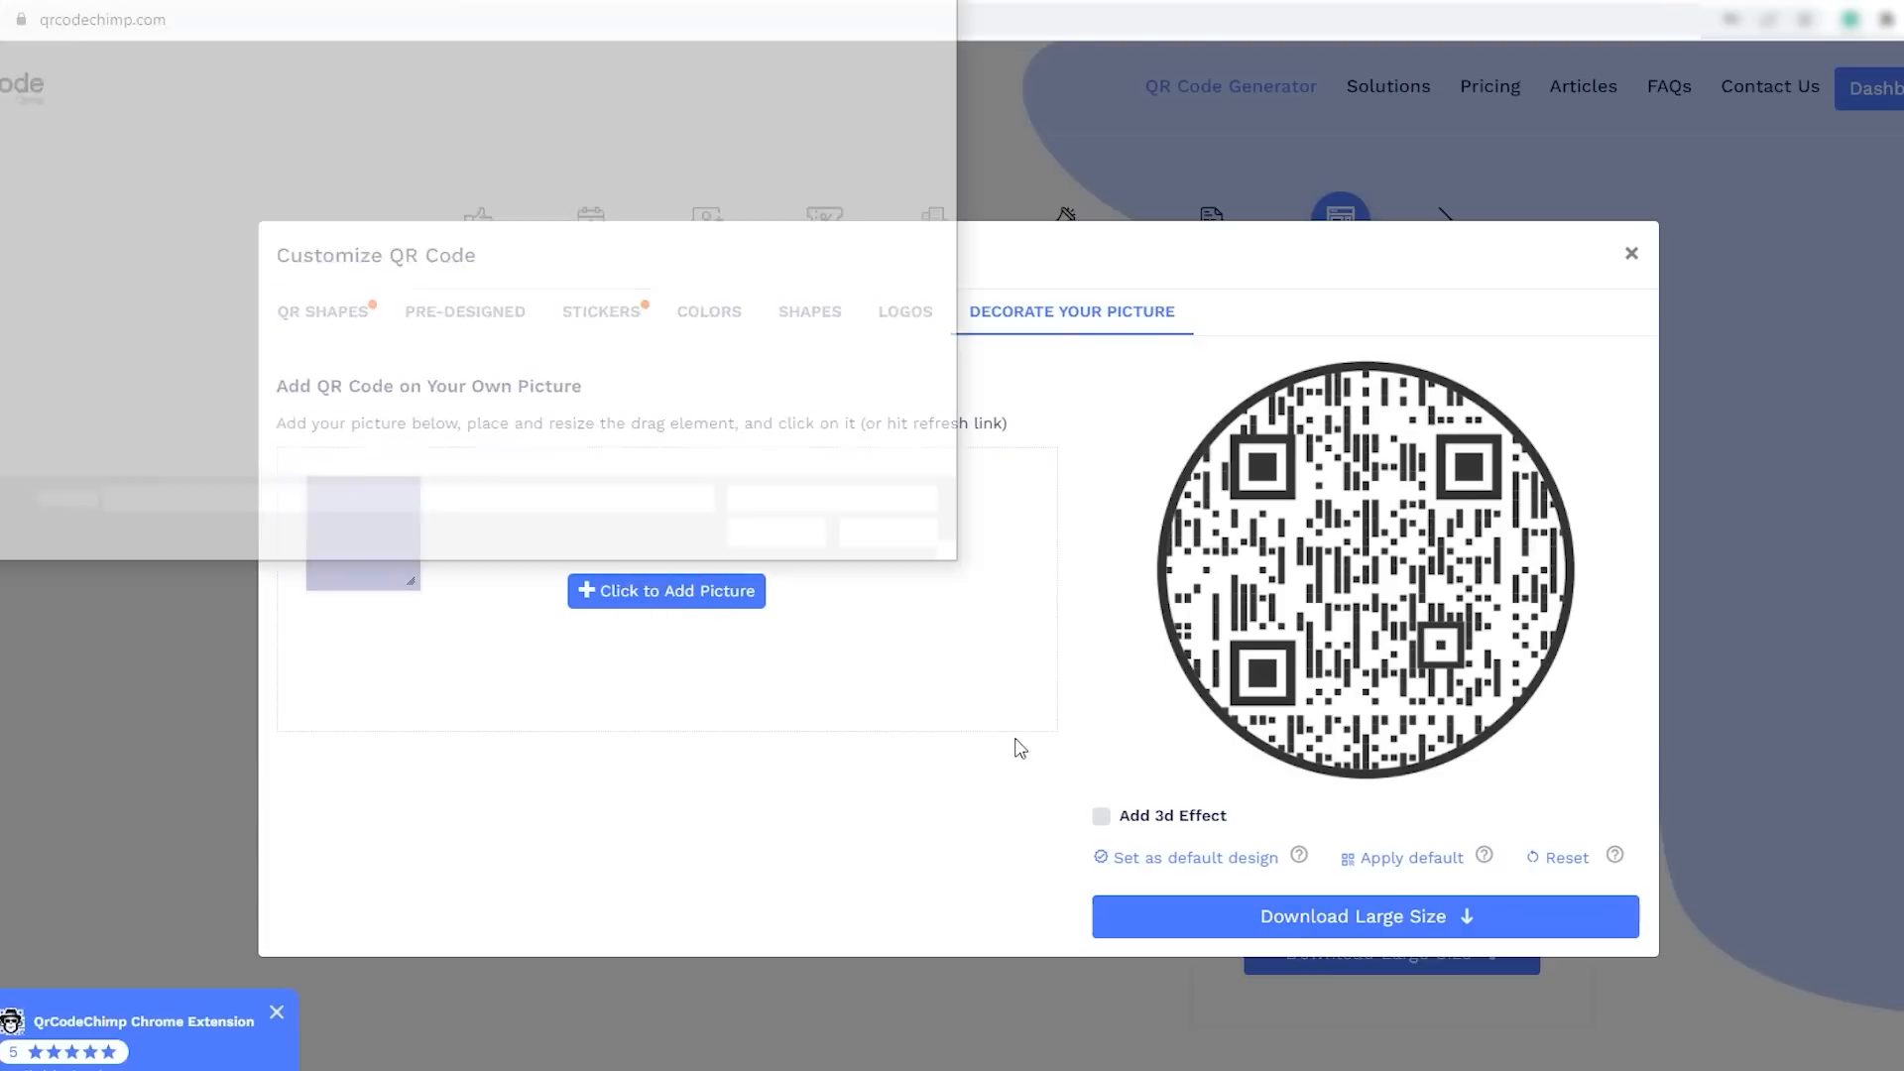
click(137, 342)
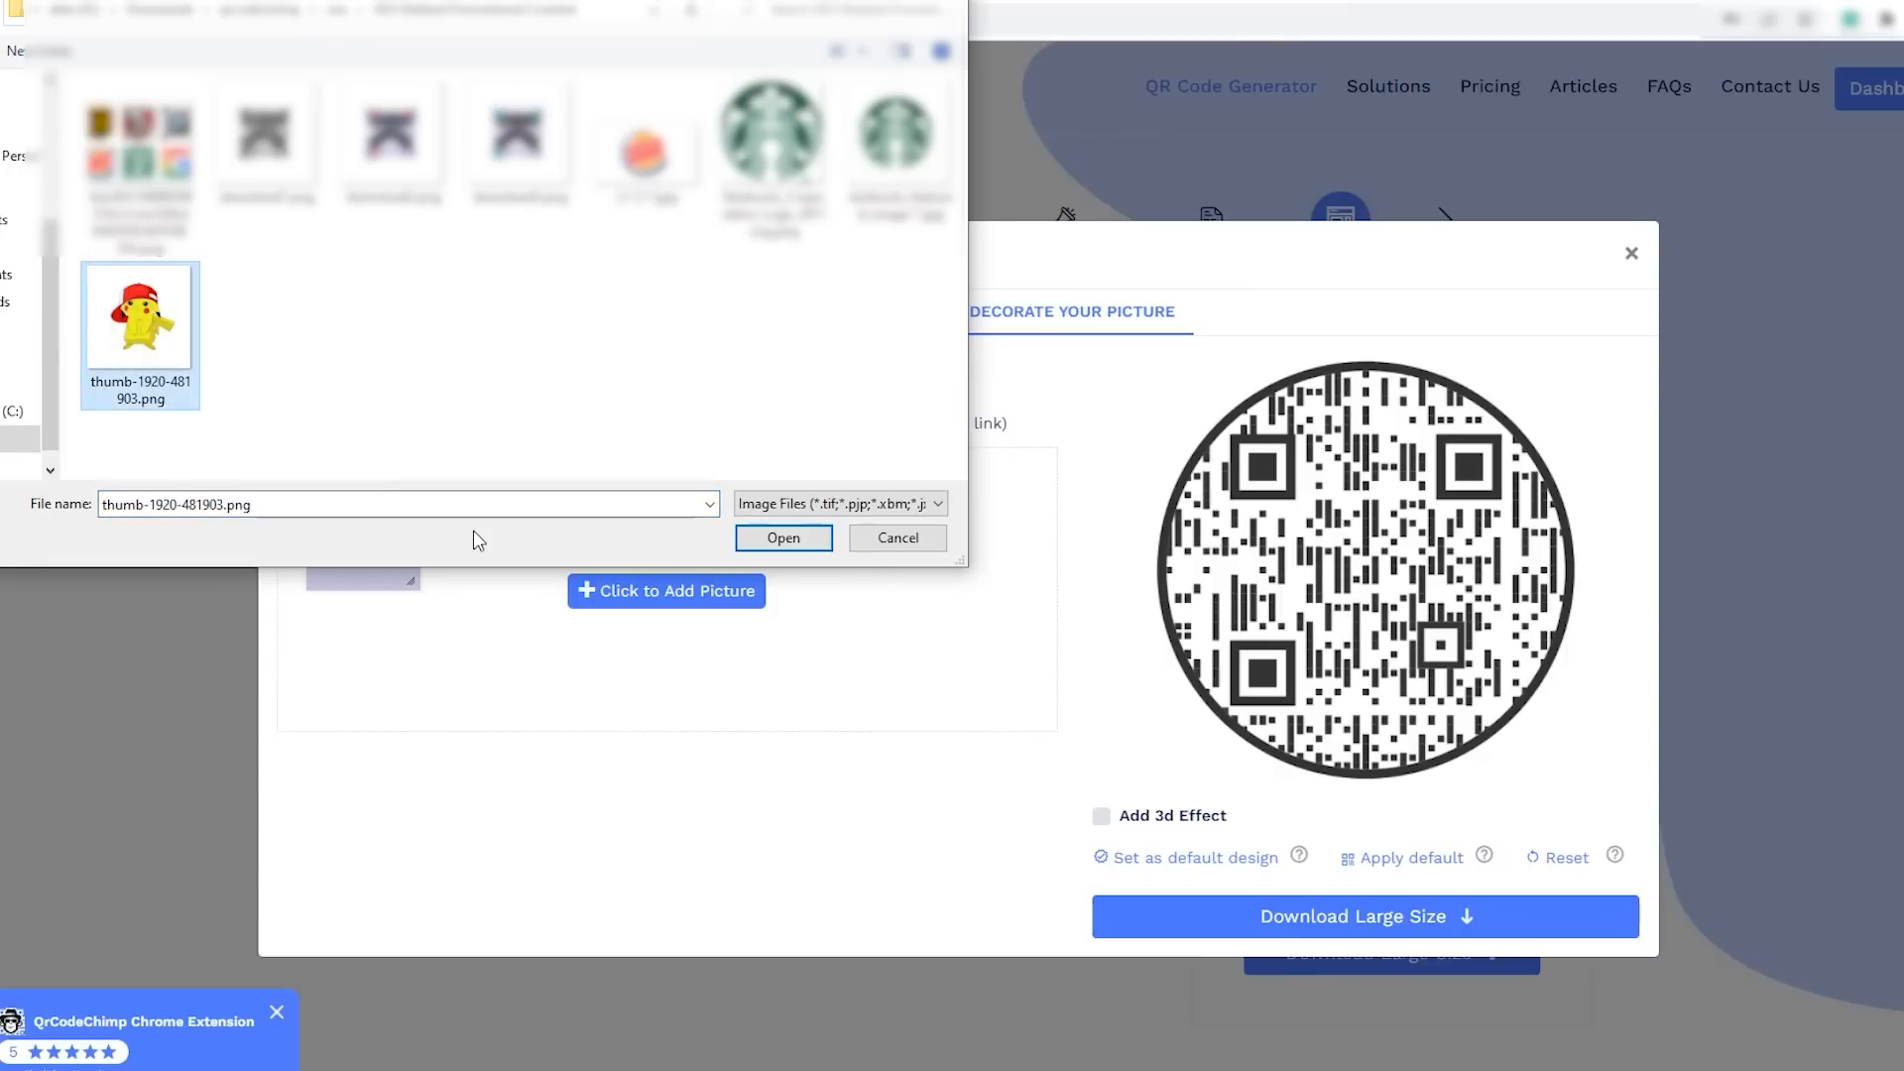
click(812, 537)
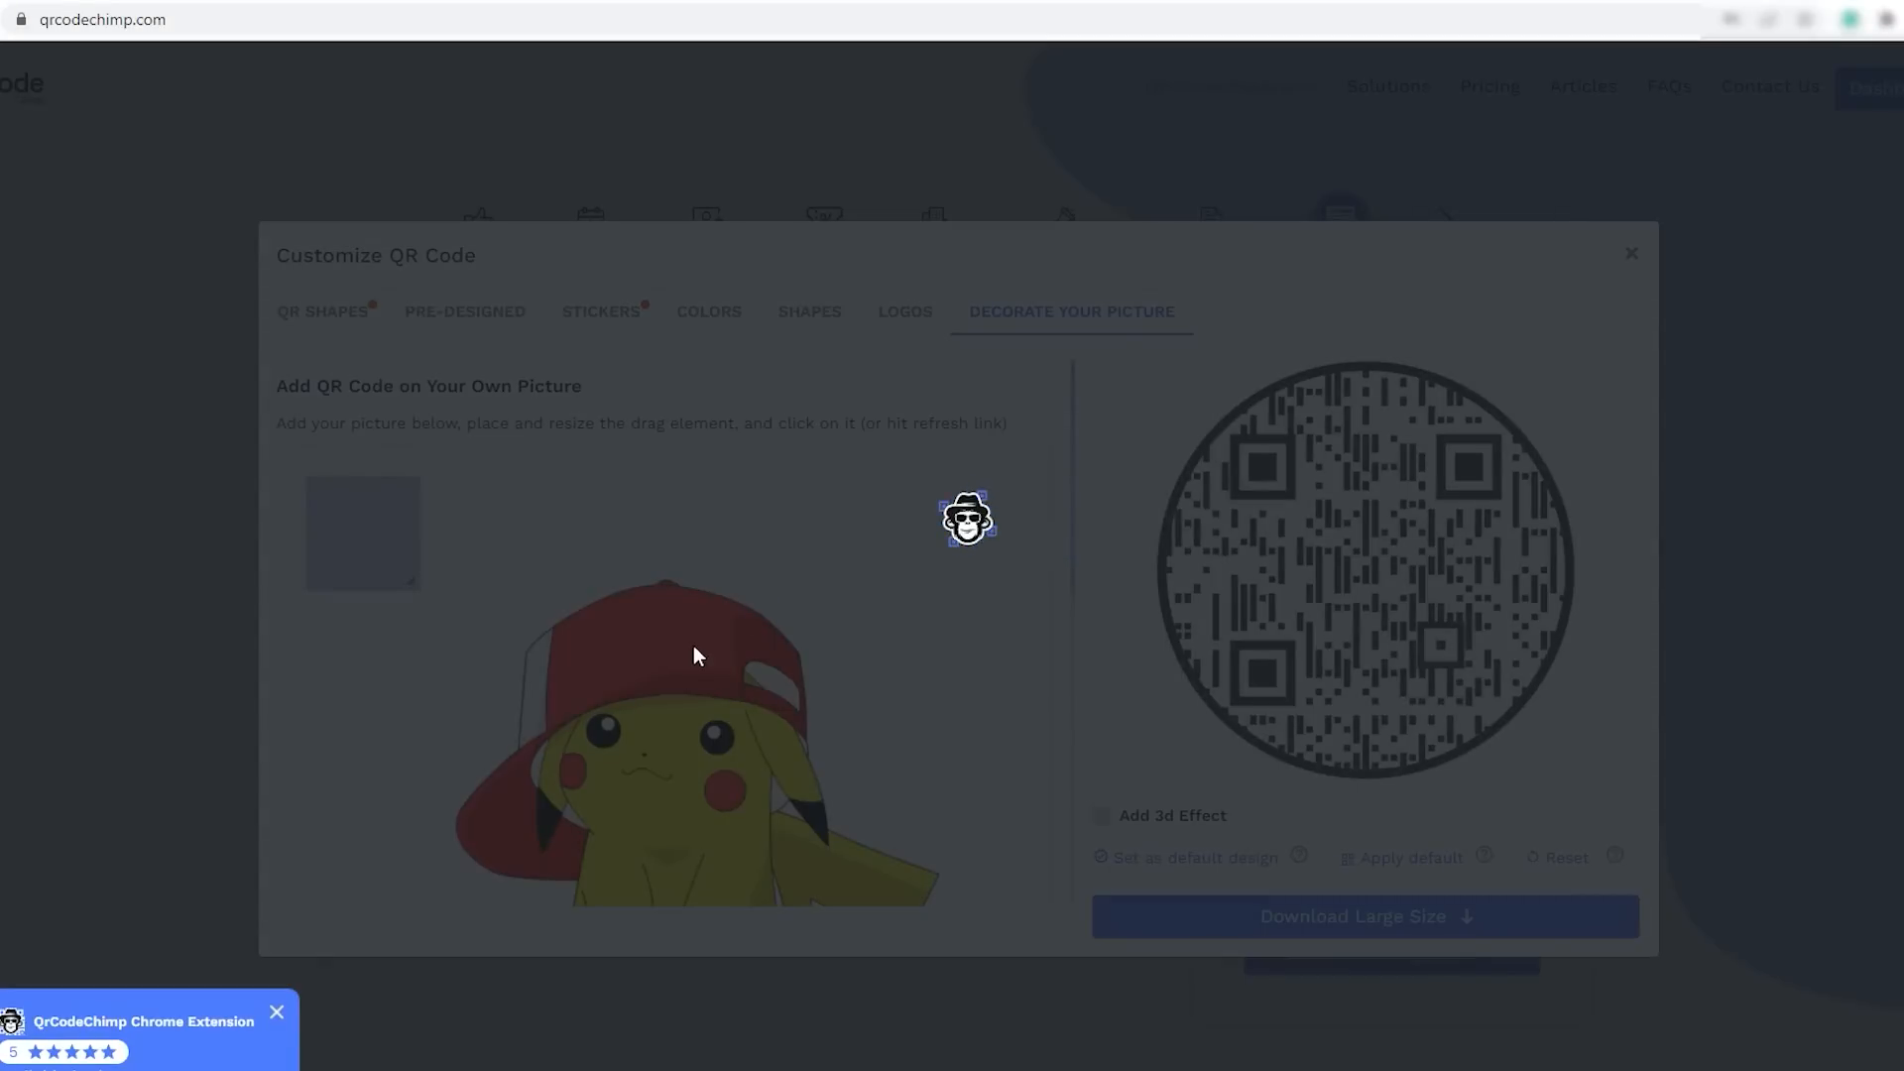
- Examine the uploaded picture and the position of the QR code placement square on it
scroll(628, 628, down, 1)
scroll(627, 628, down, 1)
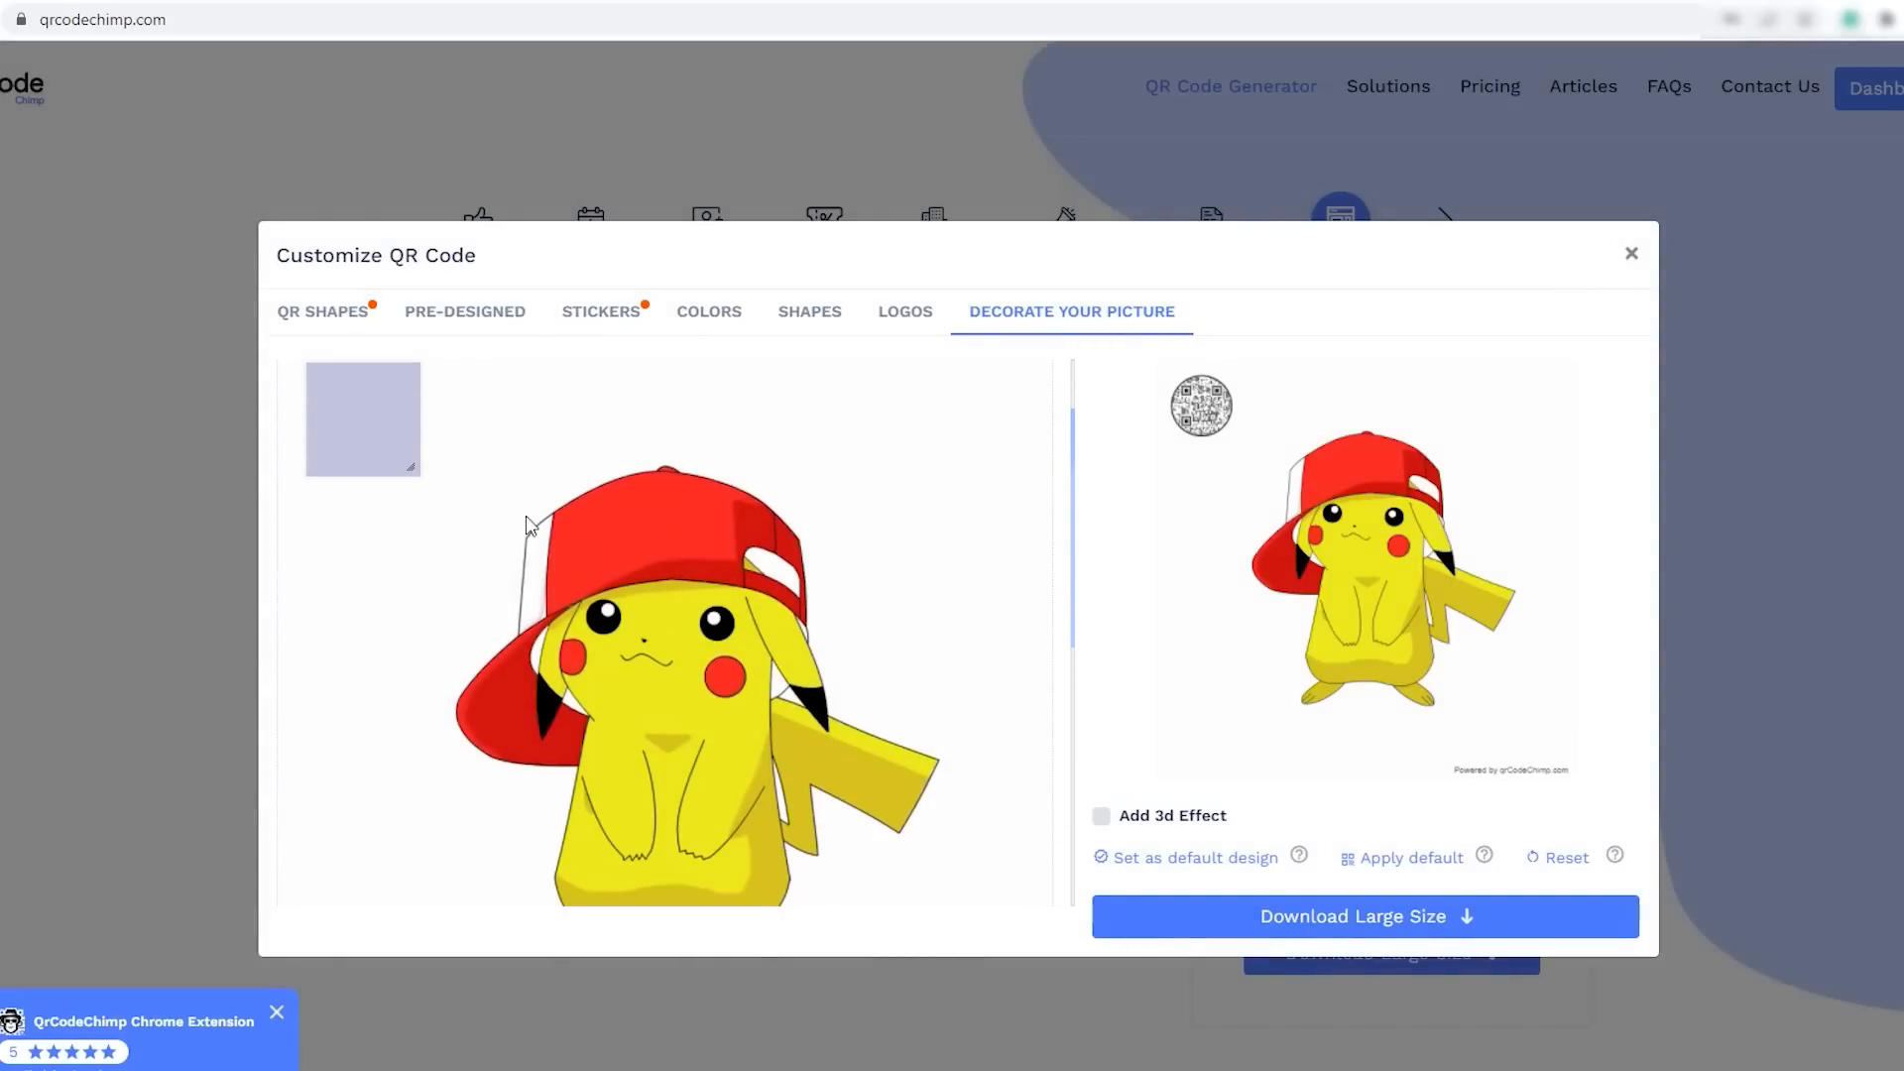
scroll(606, 551, down, 1)
scroll(605, 549, up, 1)
scroll(605, 550, up, 1)
scroll(984, 740, down, 2)
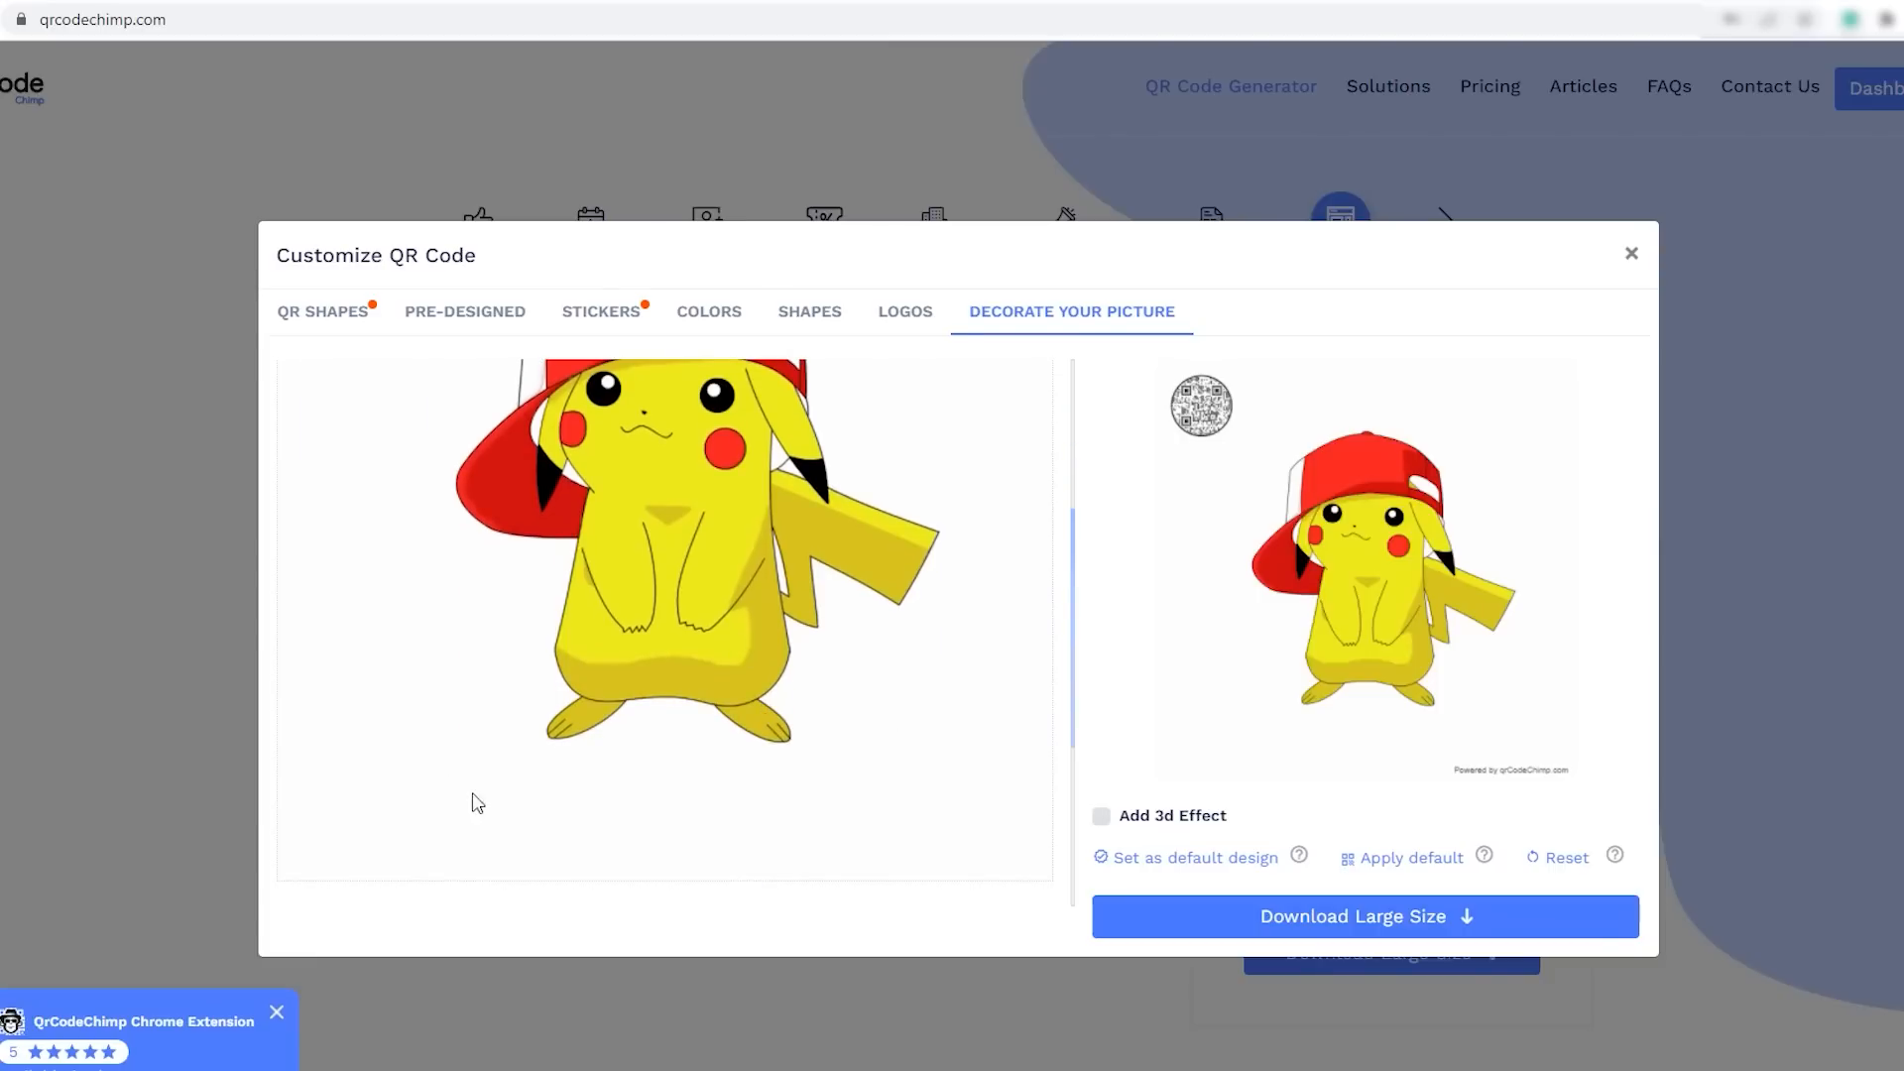
scroll(579, 591, up, 3)
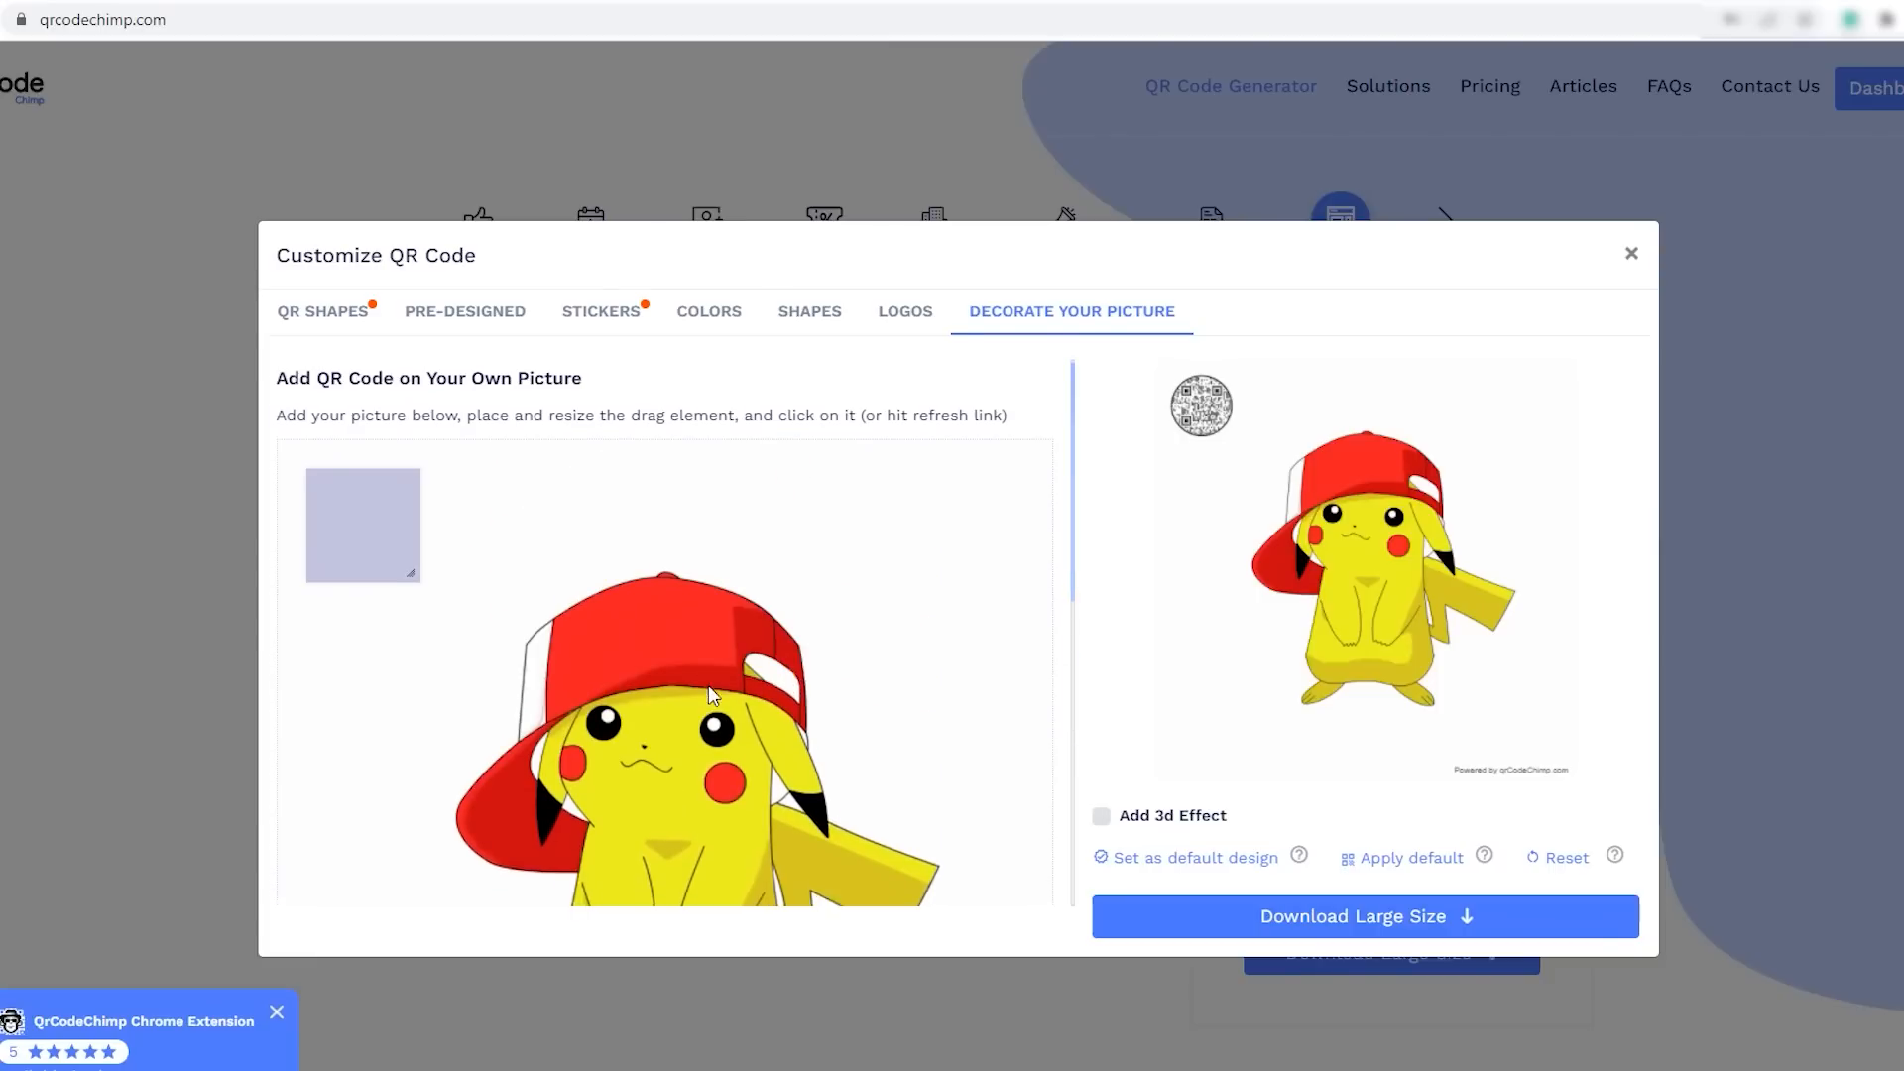
- Enlarge the QR placement square to about 70% of the picture's width, center it over the whole character and apply the placement
scroll(708, 686, down, 1)
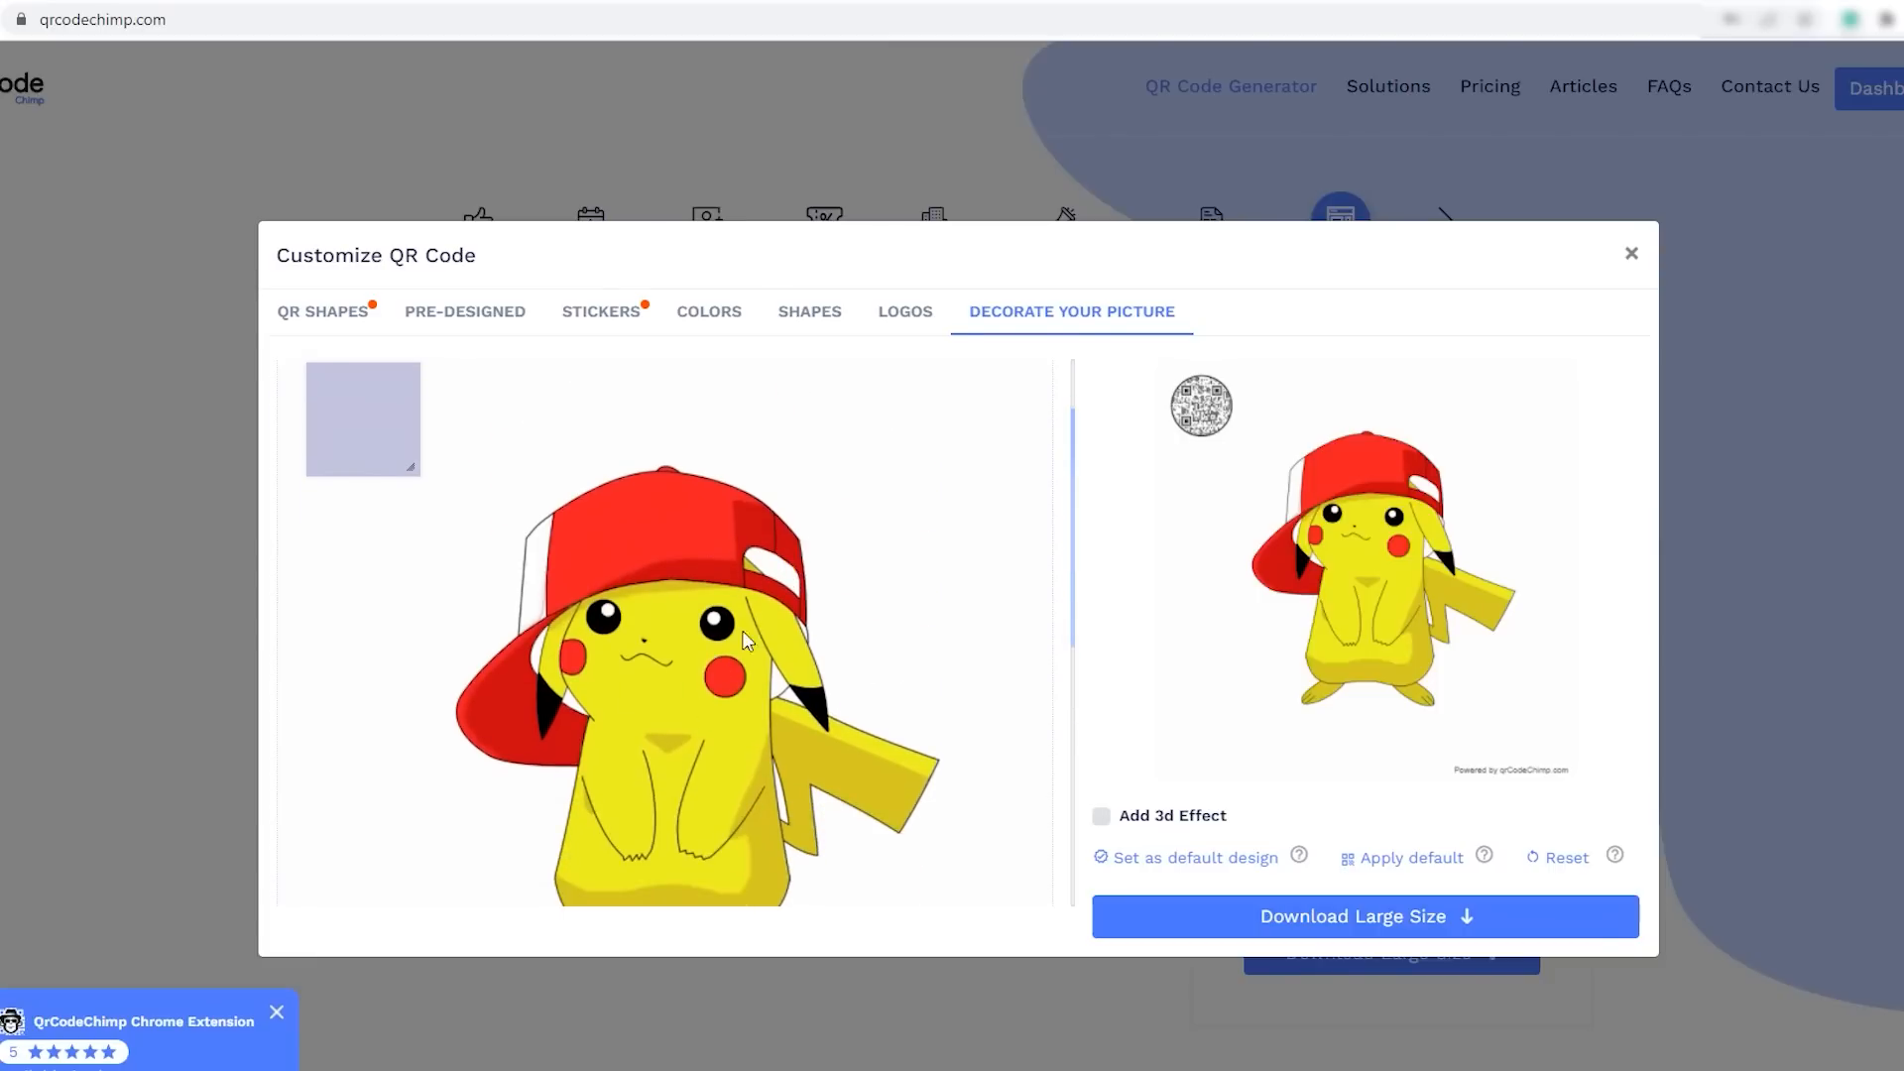
drag(406, 463, 950, 902)
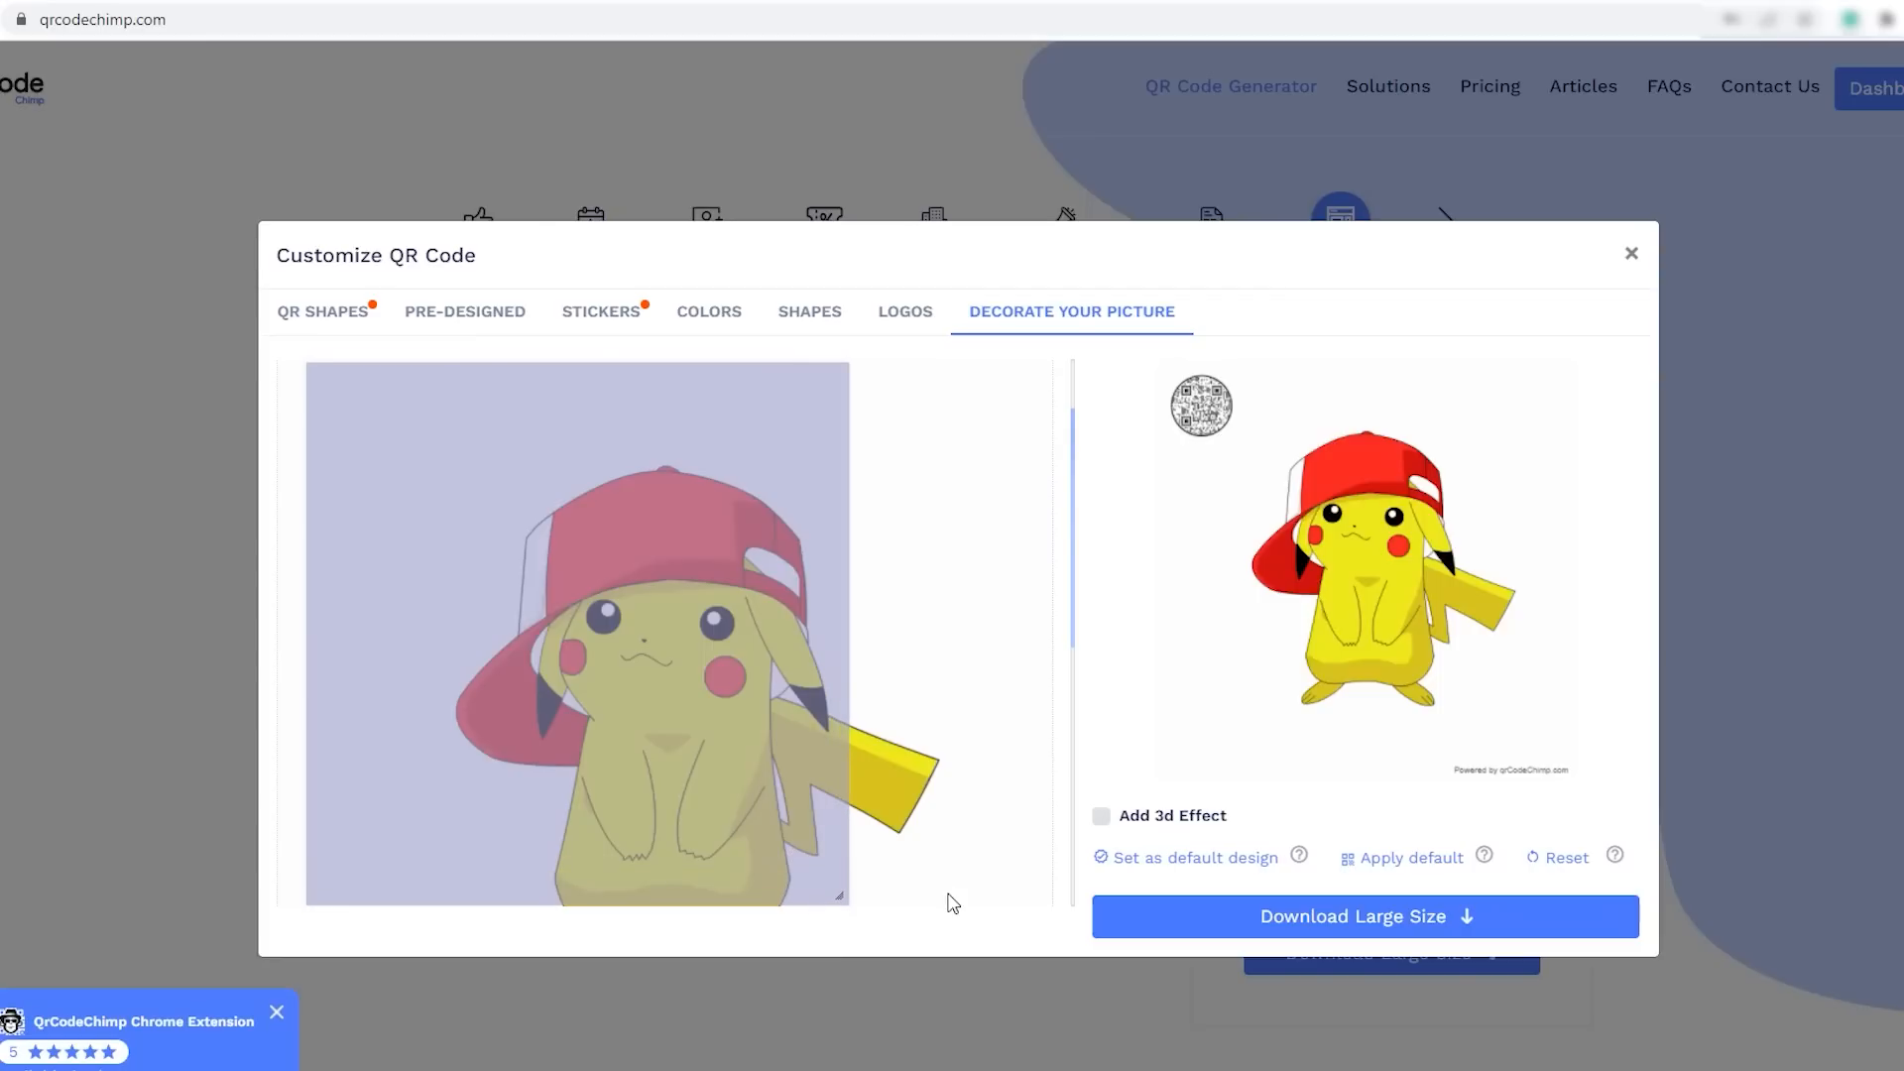
drag(474, 576, 648, 613)
scroll(619, 593, down, 1)
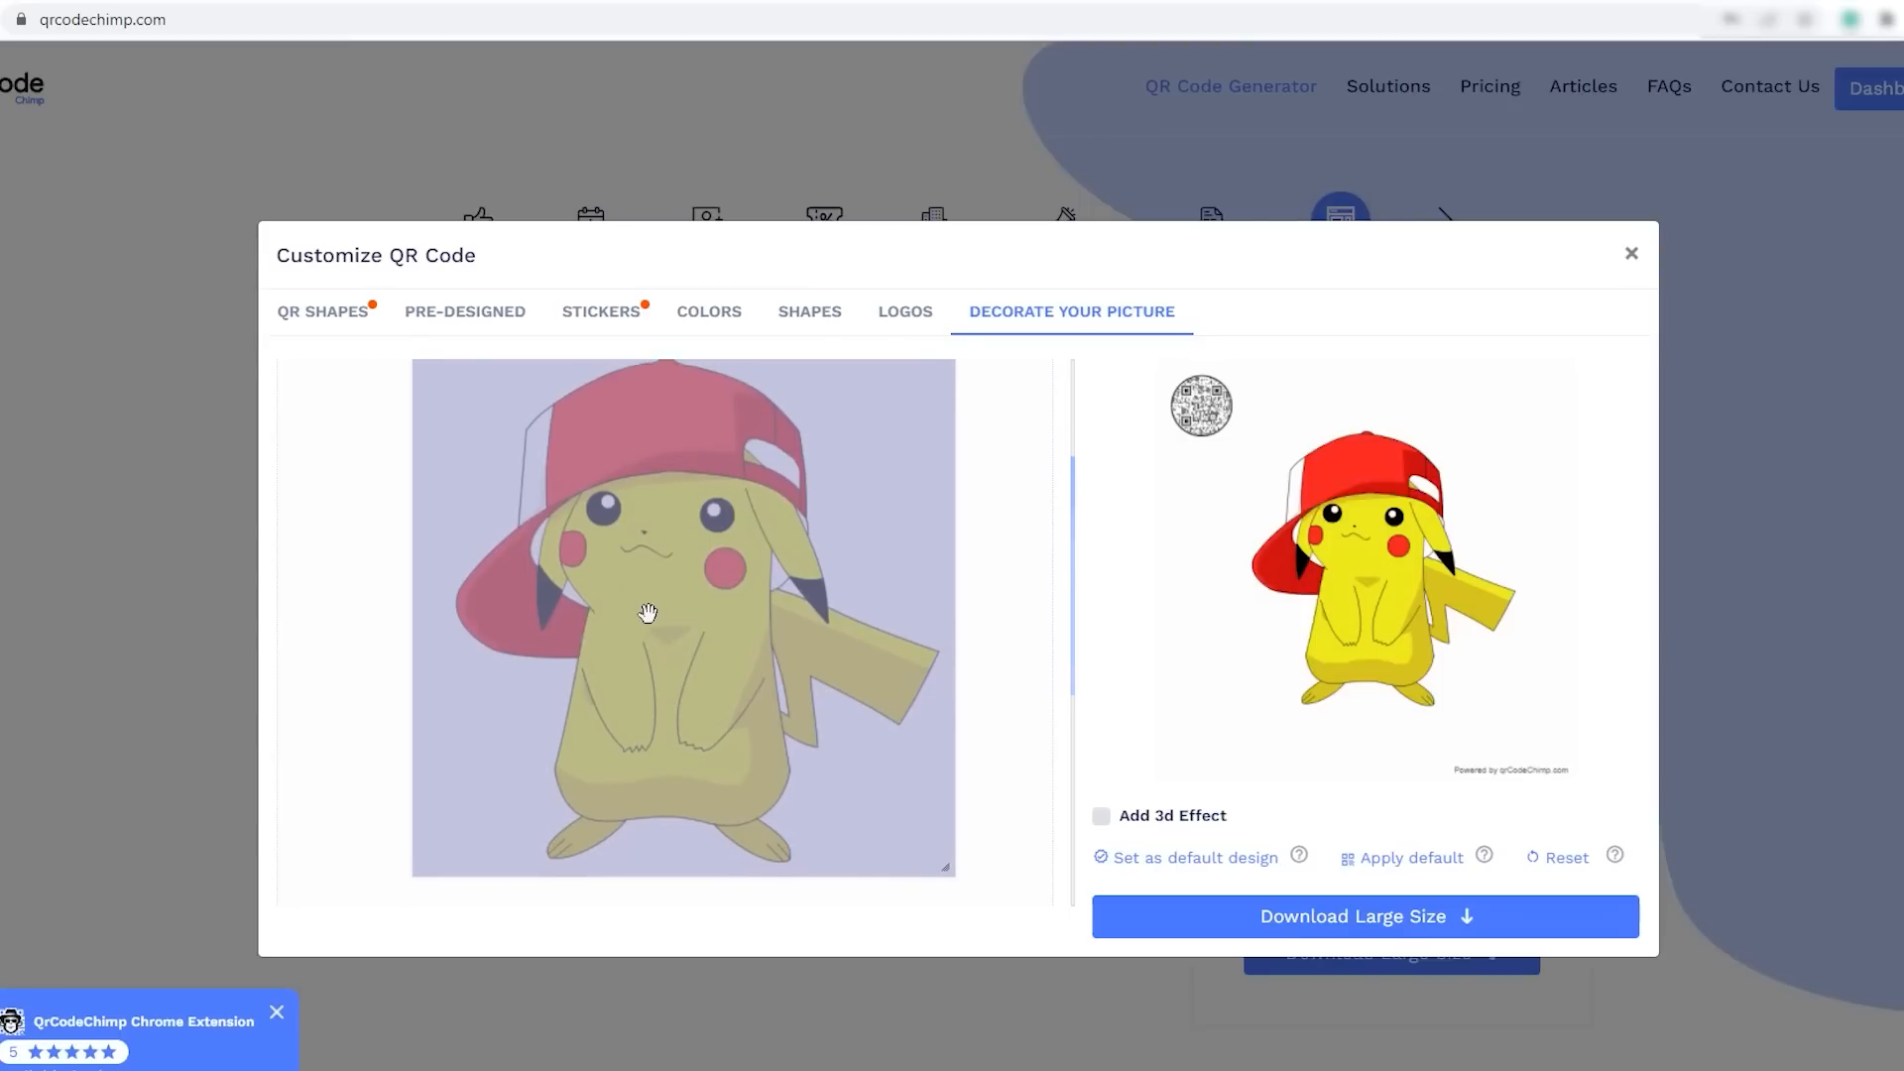
scroll(648, 613, up, 1)
scroll(1039, 681, down, 1)
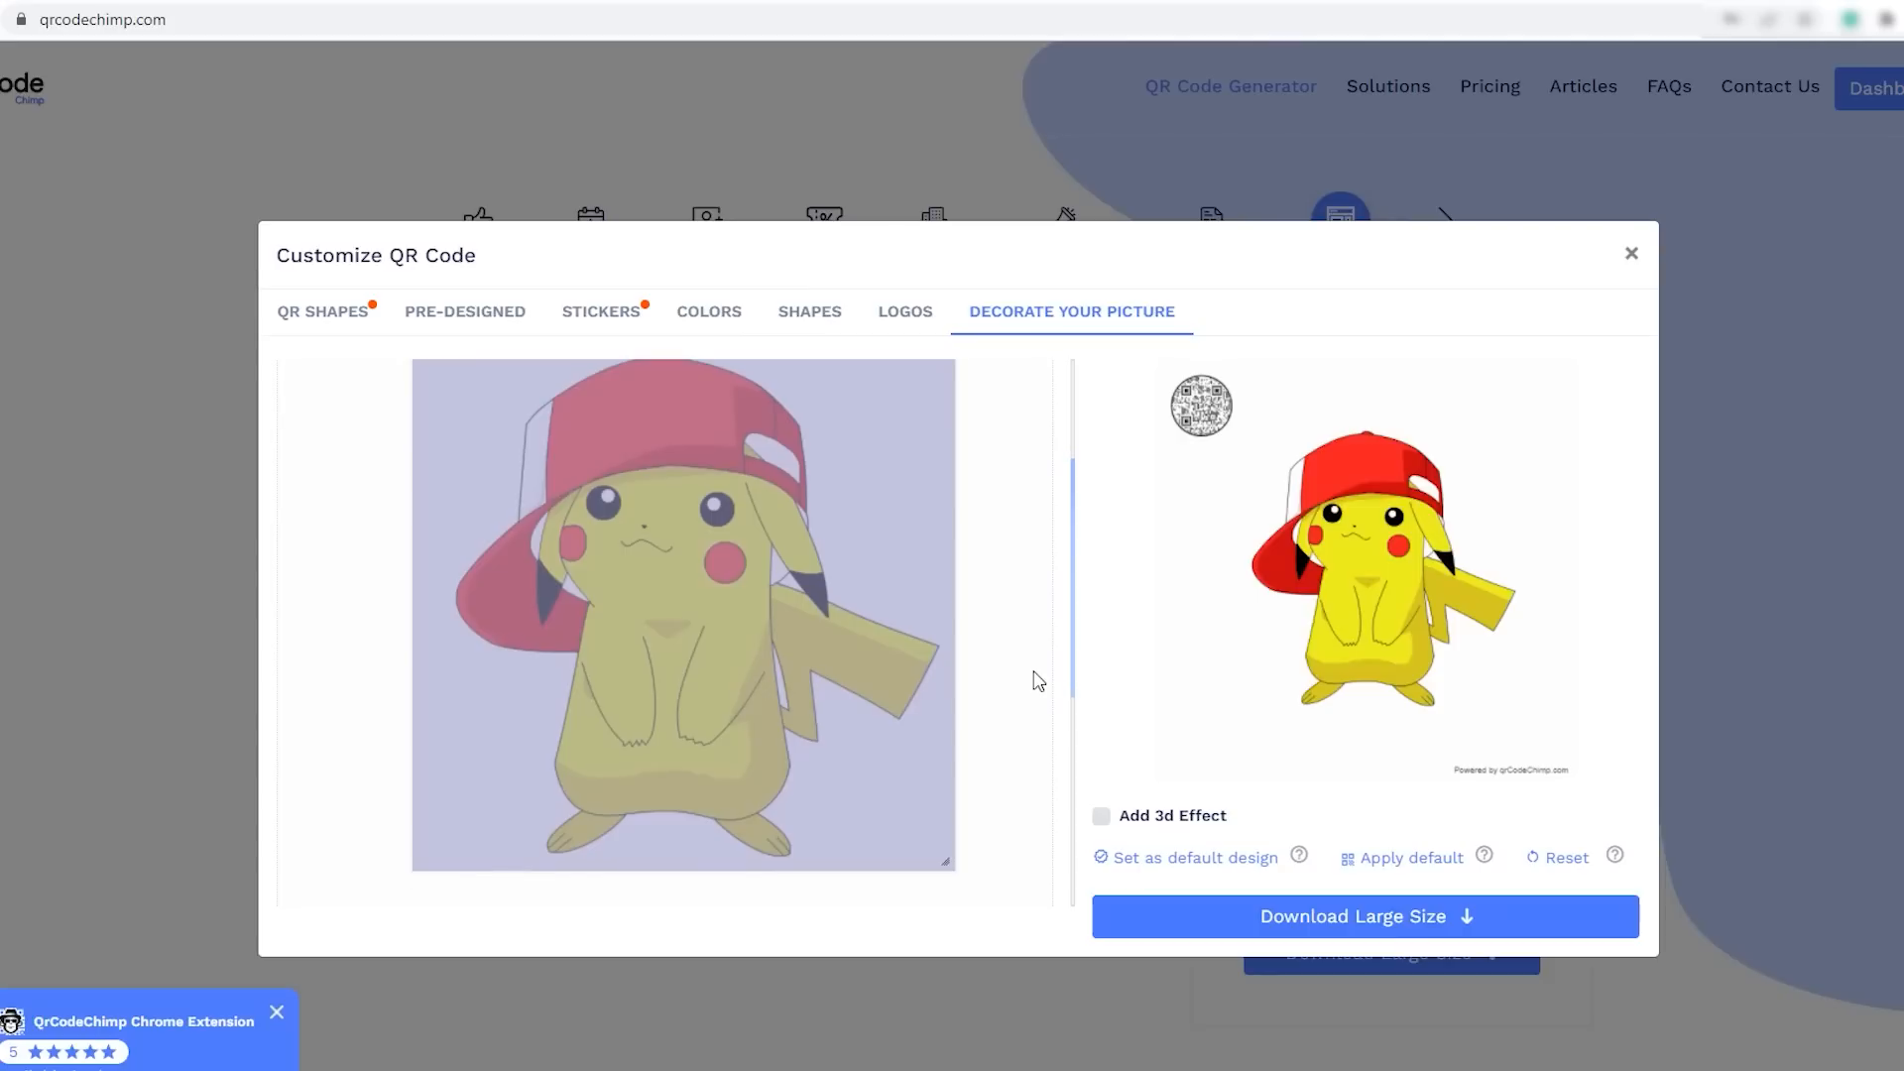
click(673, 607)
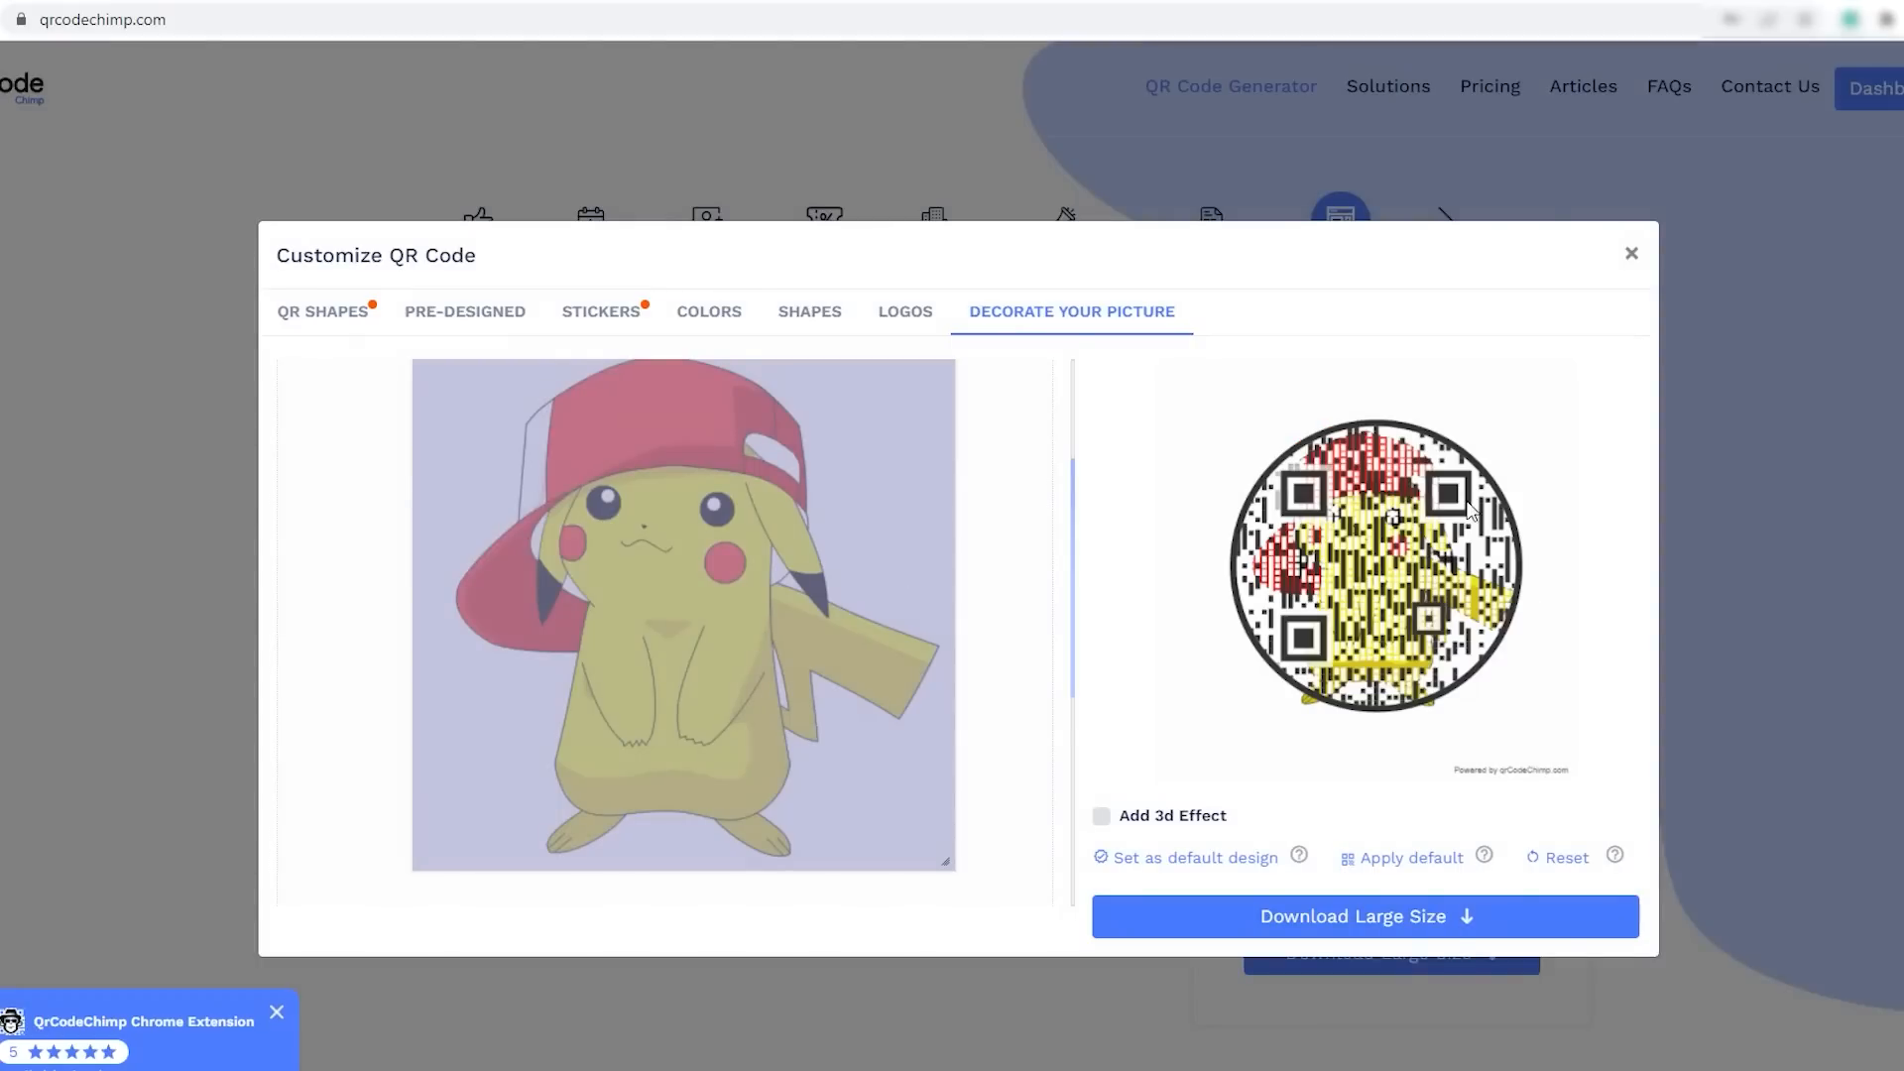
- Recreate the QR code over the picture with white space filled in the single color #ffffffff
scroll(1008, 658, down, 5)
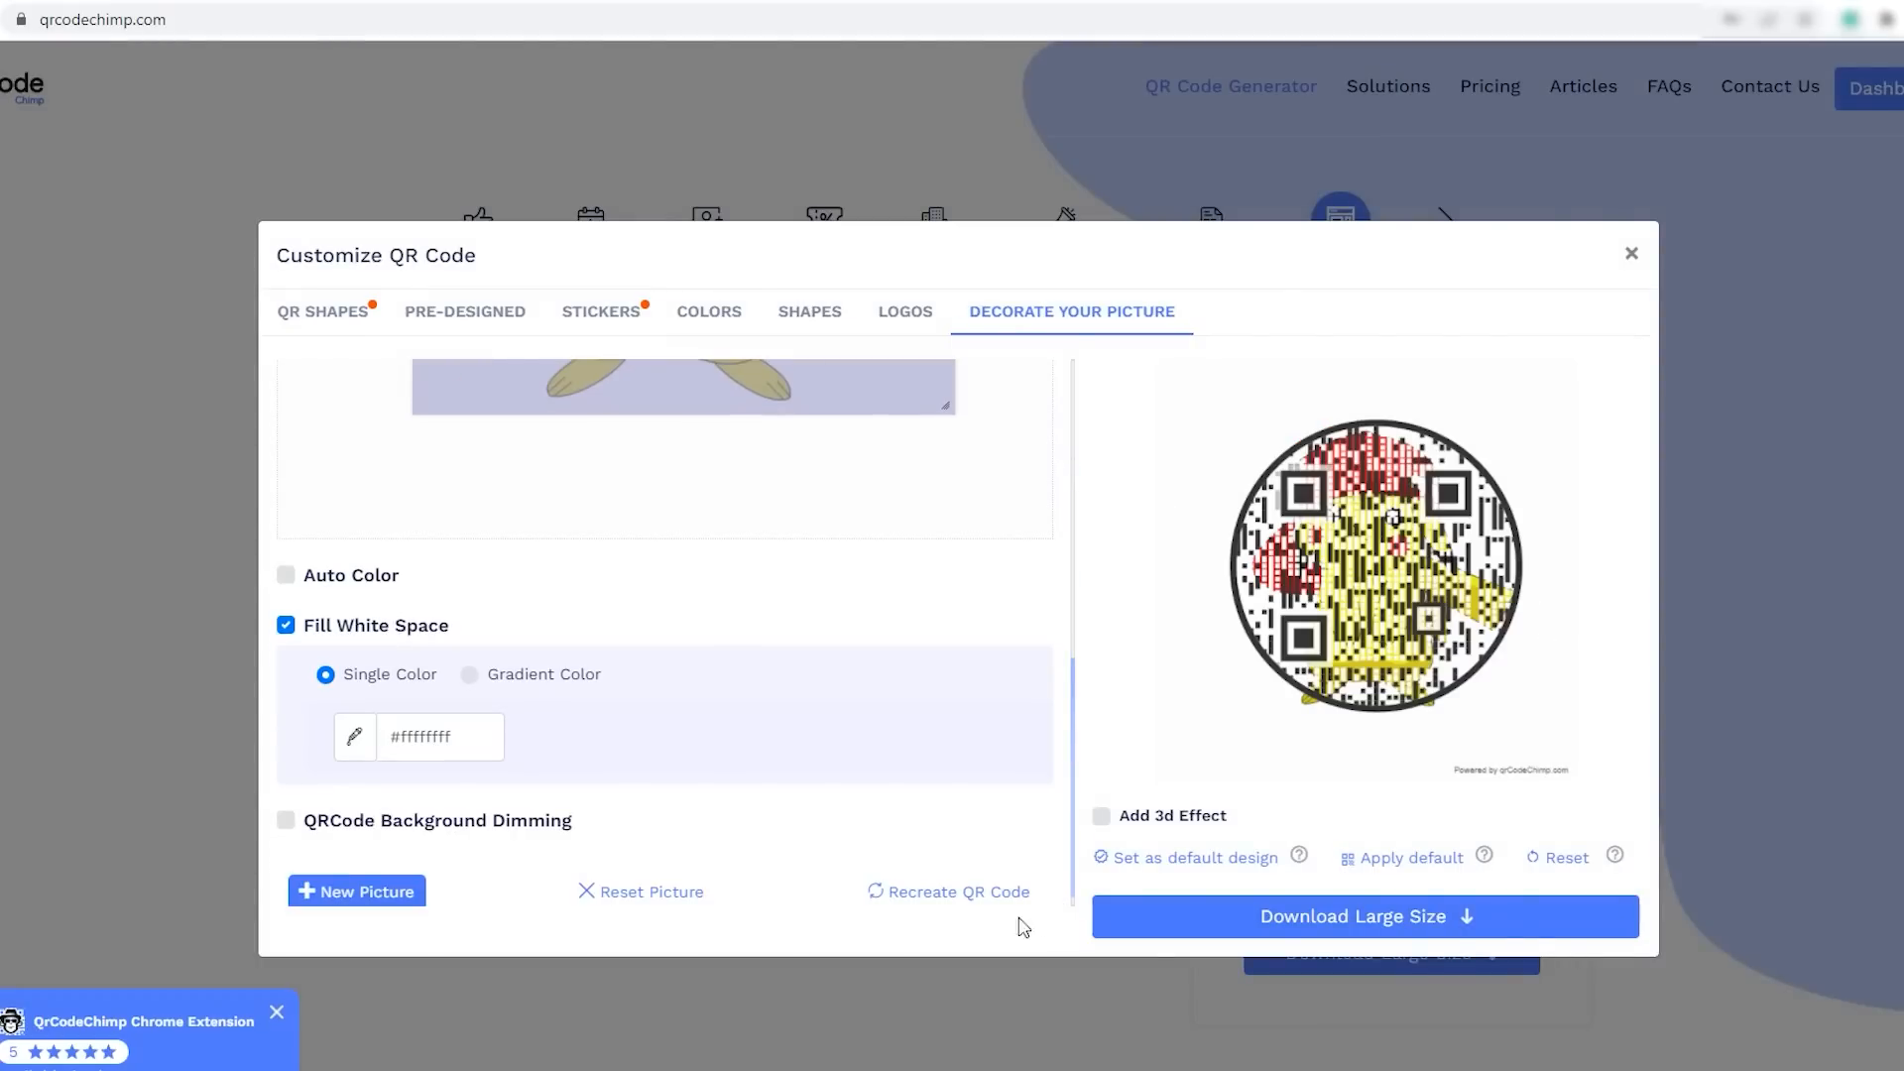
click(947, 895)
scroll(958, 711, up, 5)
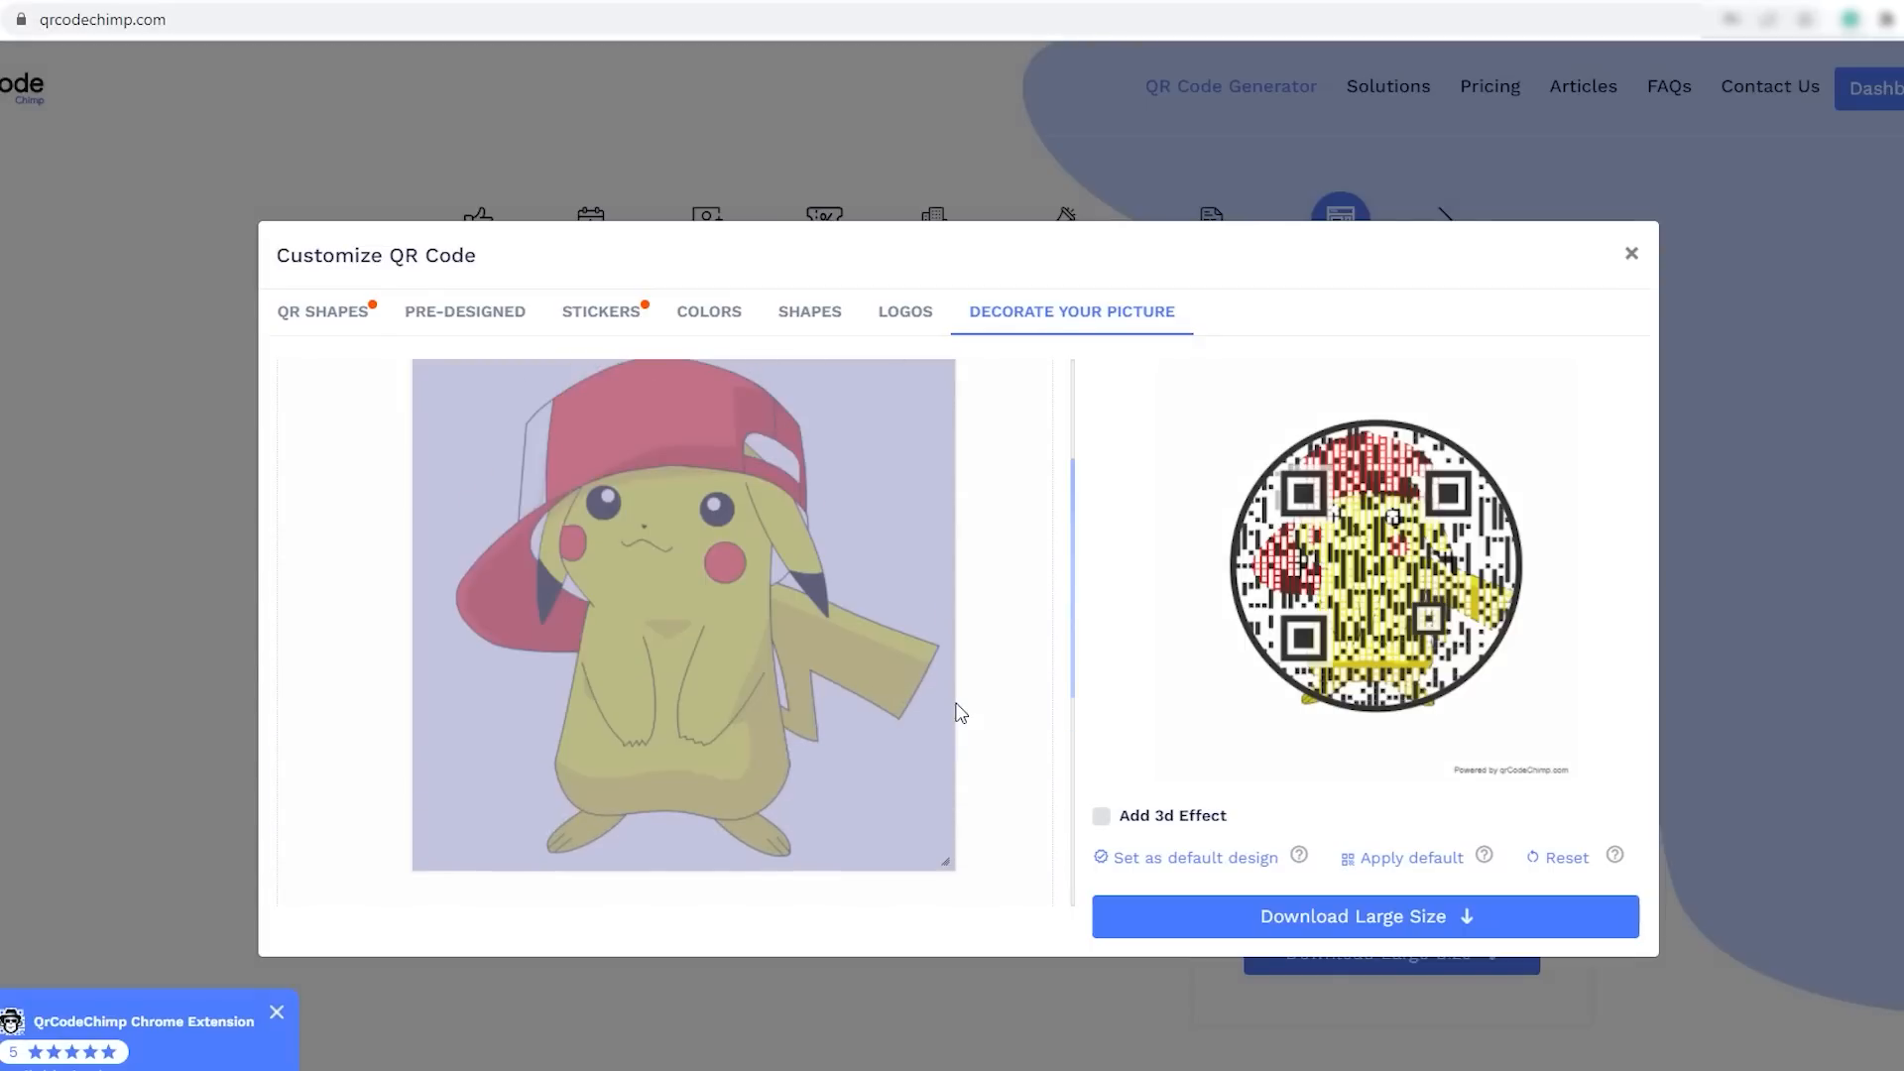
- Remove the circle QR shape from the design so the code takes its standard square form
scroll(977, 702, up, 1)
scroll(978, 703, down, 1)
scroll(981, 724, down, 2)
scroll(980, 724, up, 2)
click(331, 314)
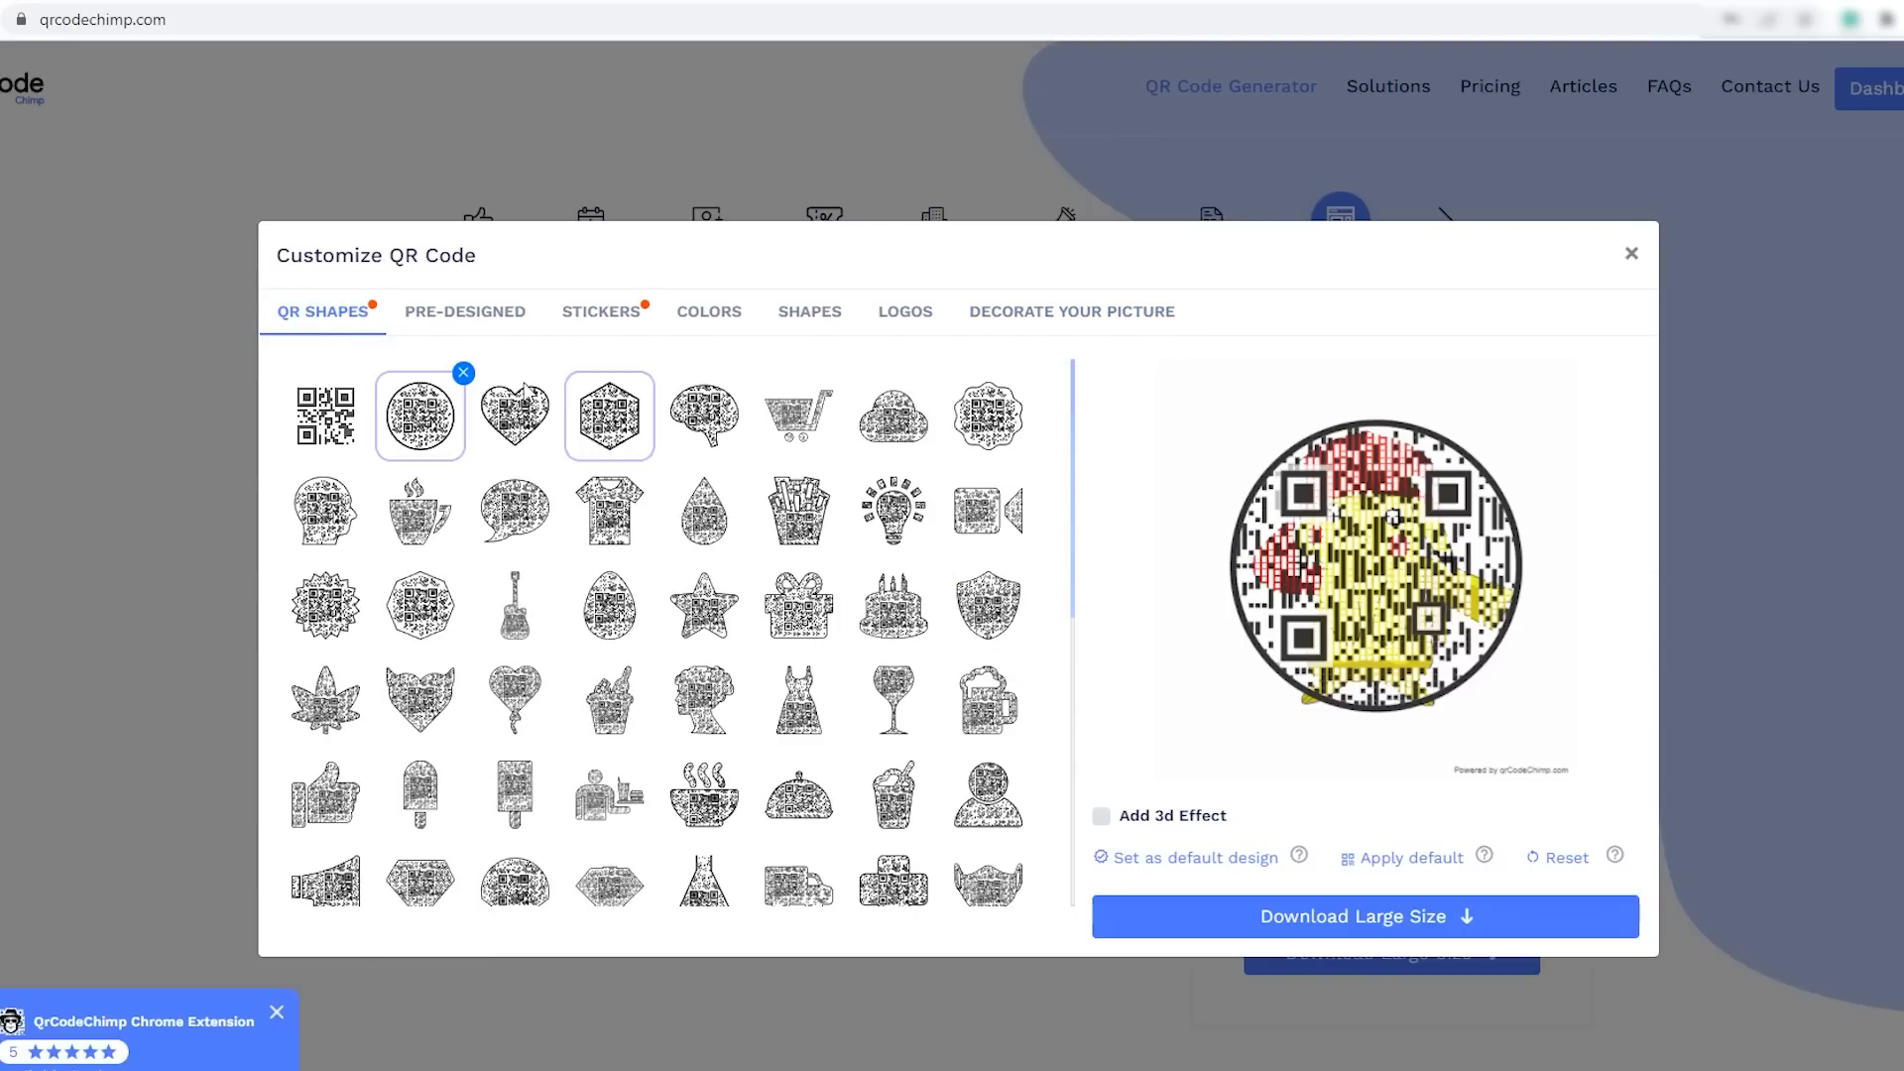
click(463, 373)
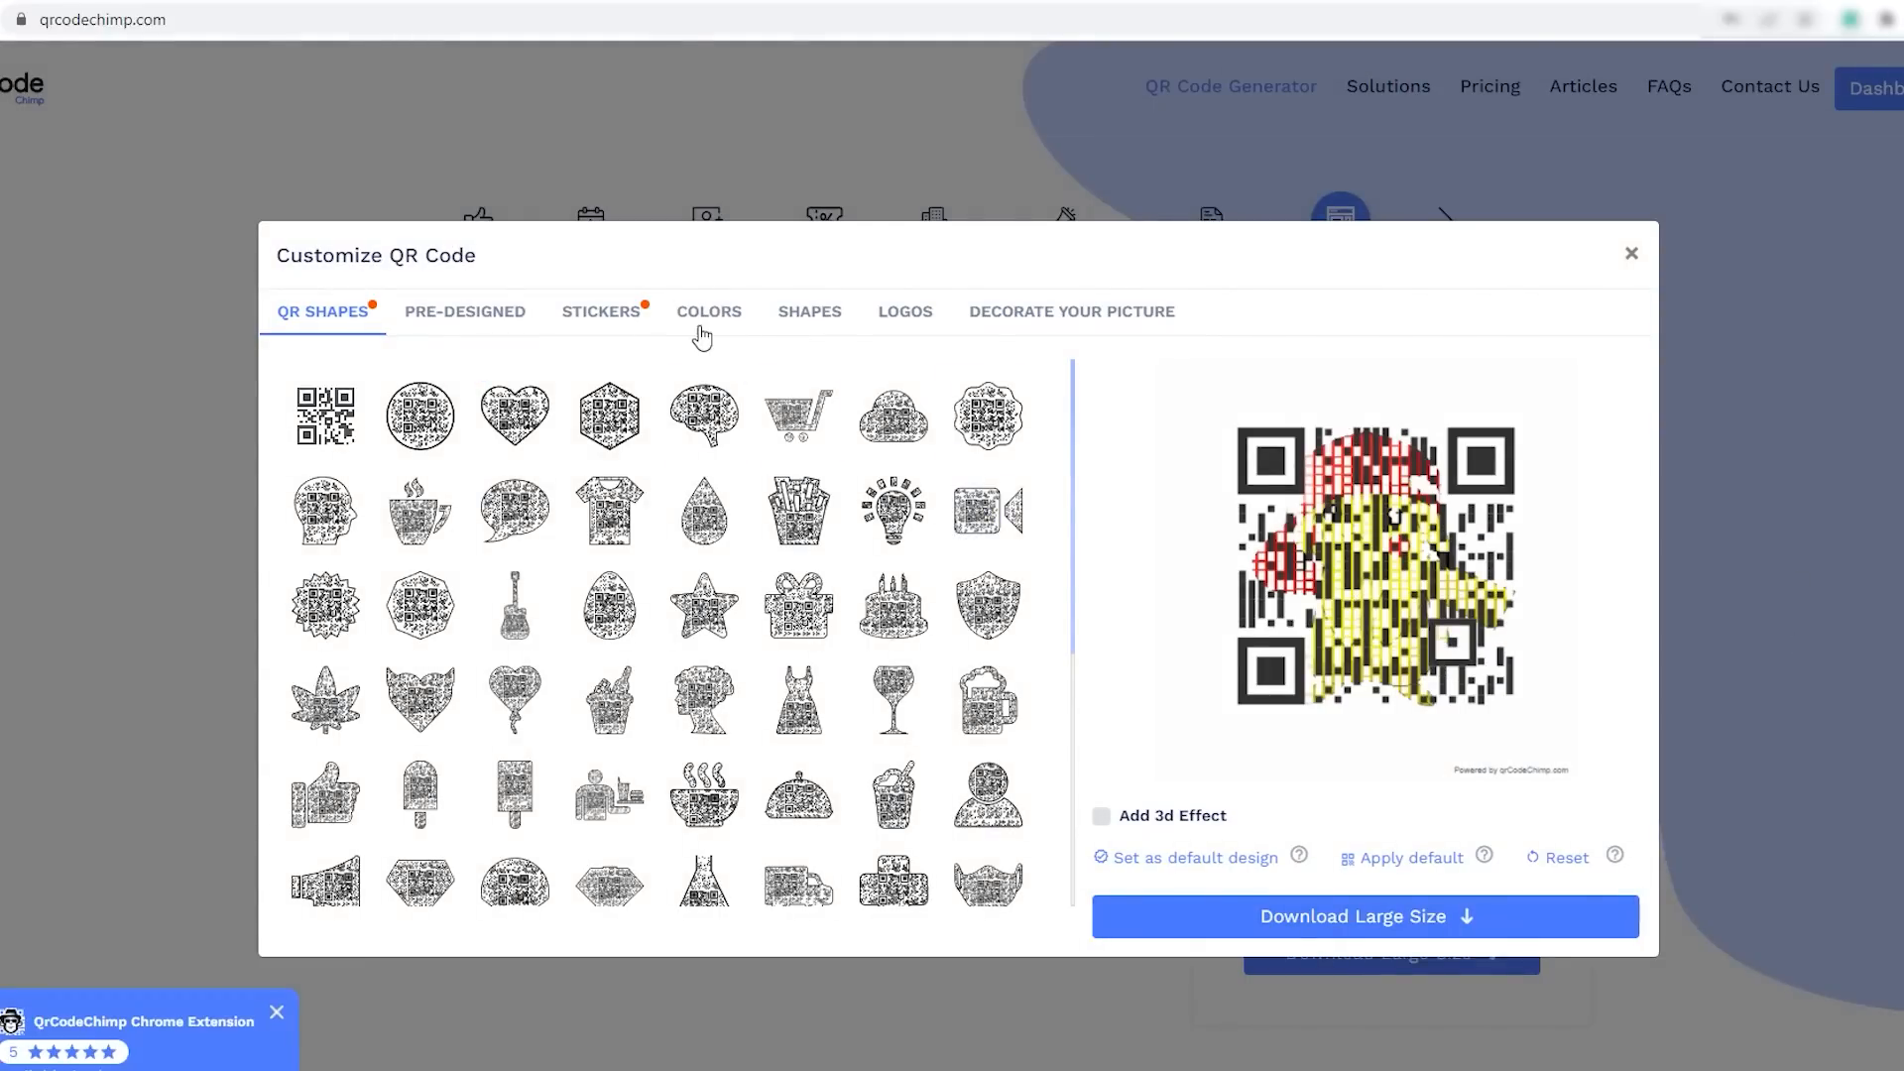
- Apply the first body type, made of separate small squares, and reduce the body type scaling to about one sixth of its range
click(813, 315)
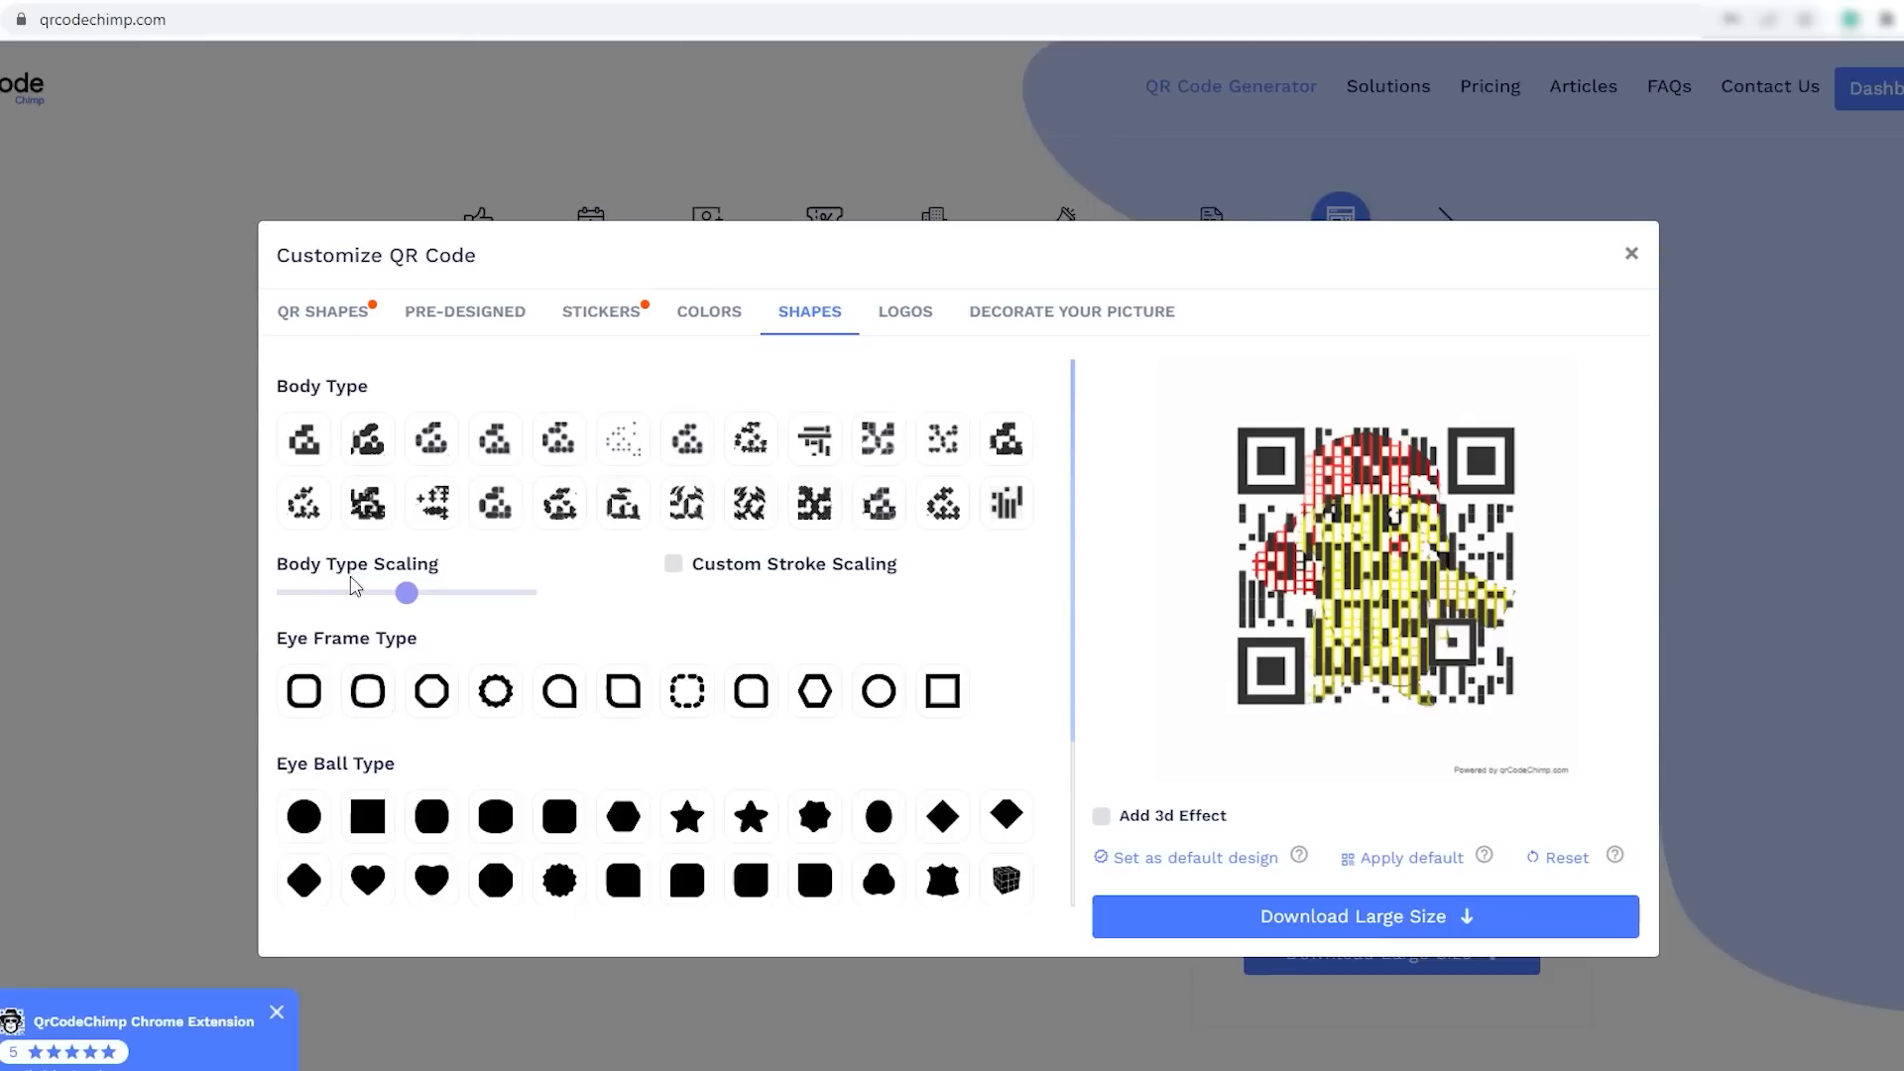
drag(408, 600, 332, 616)
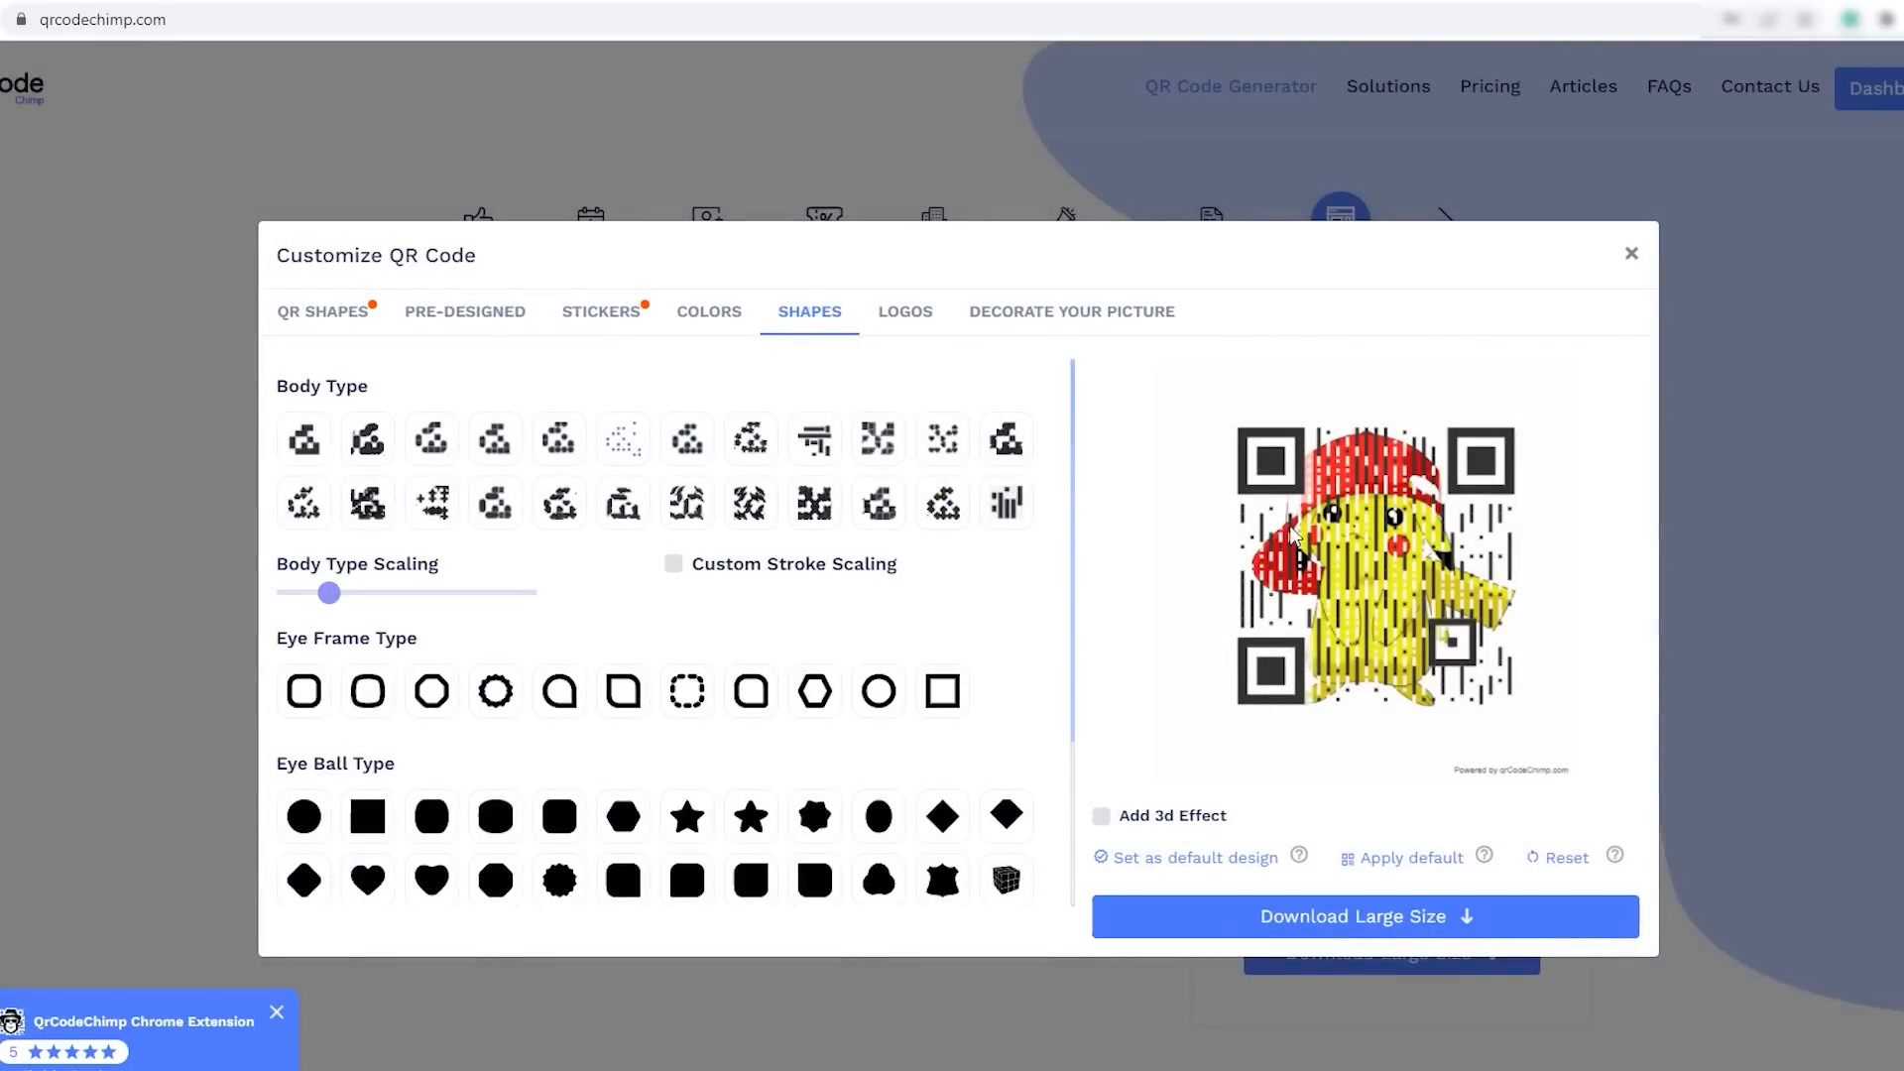
click(305, 447)
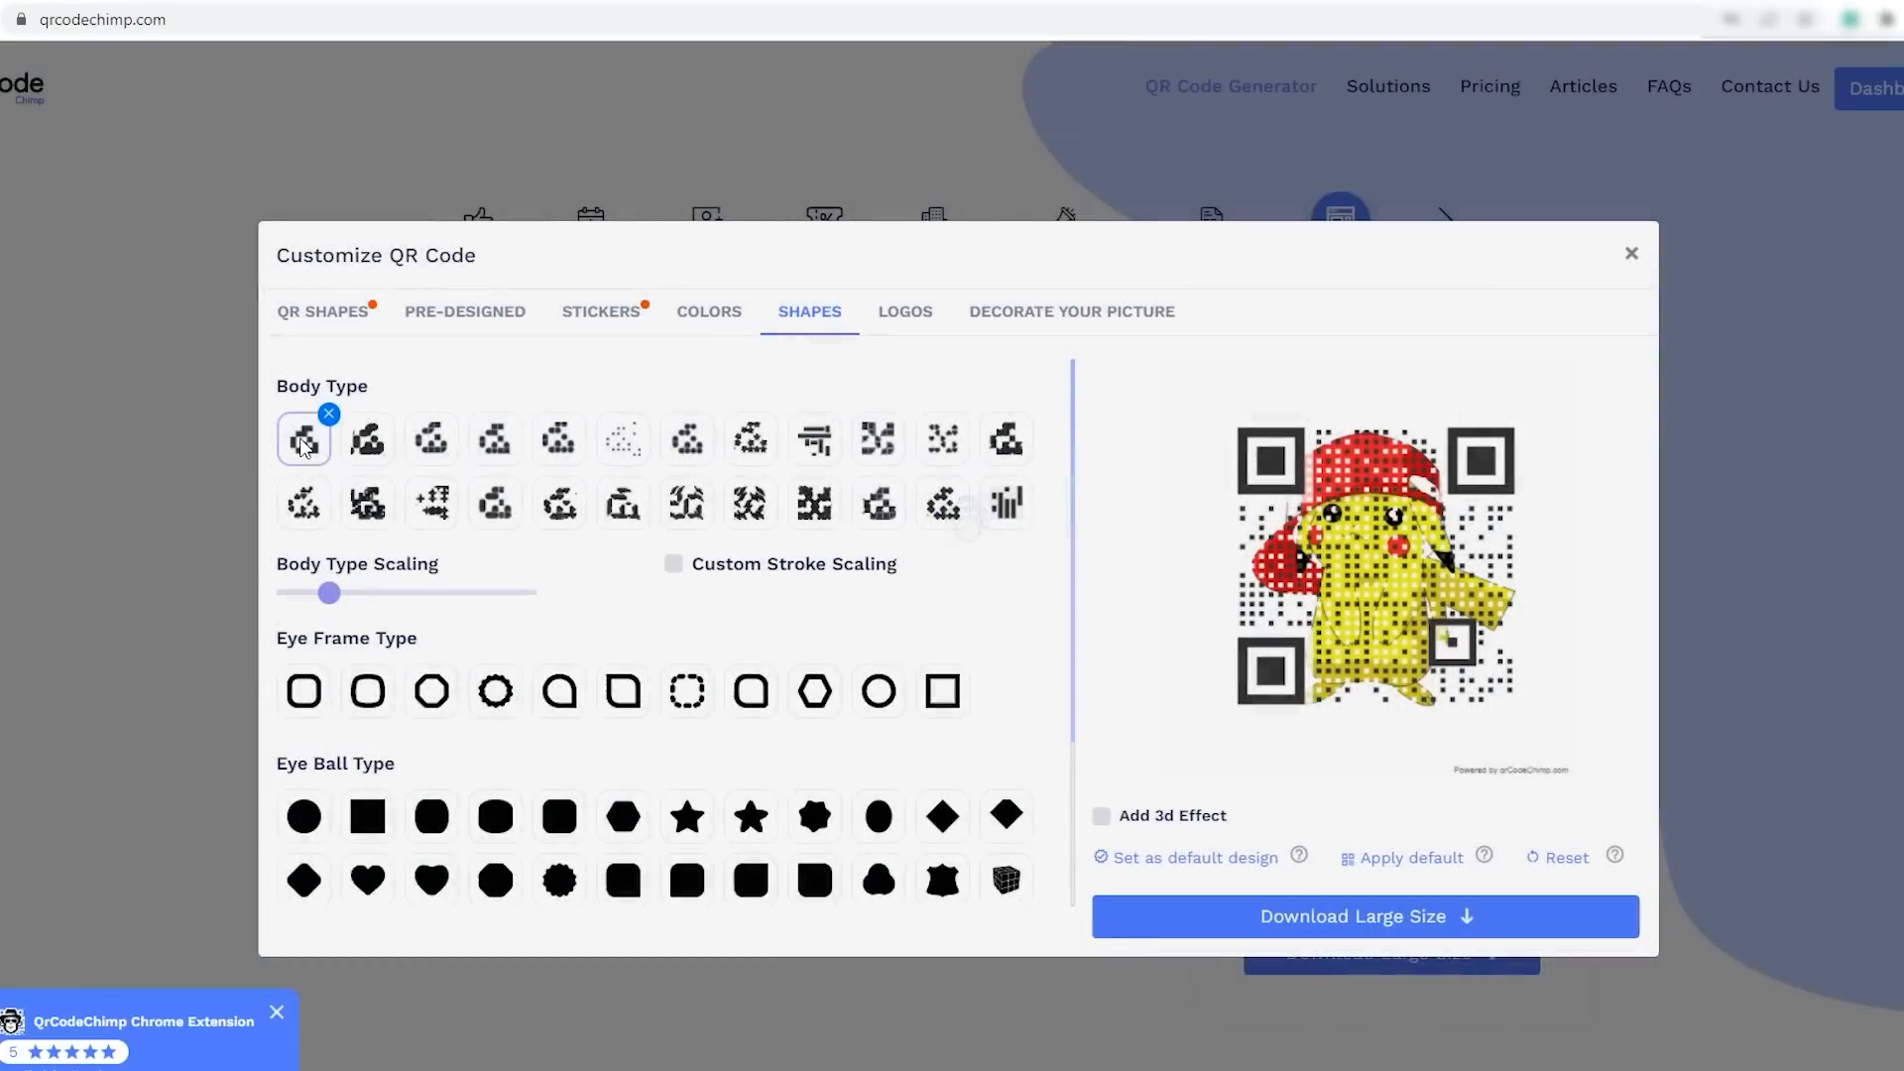
drag(328, 595, 320, 595)
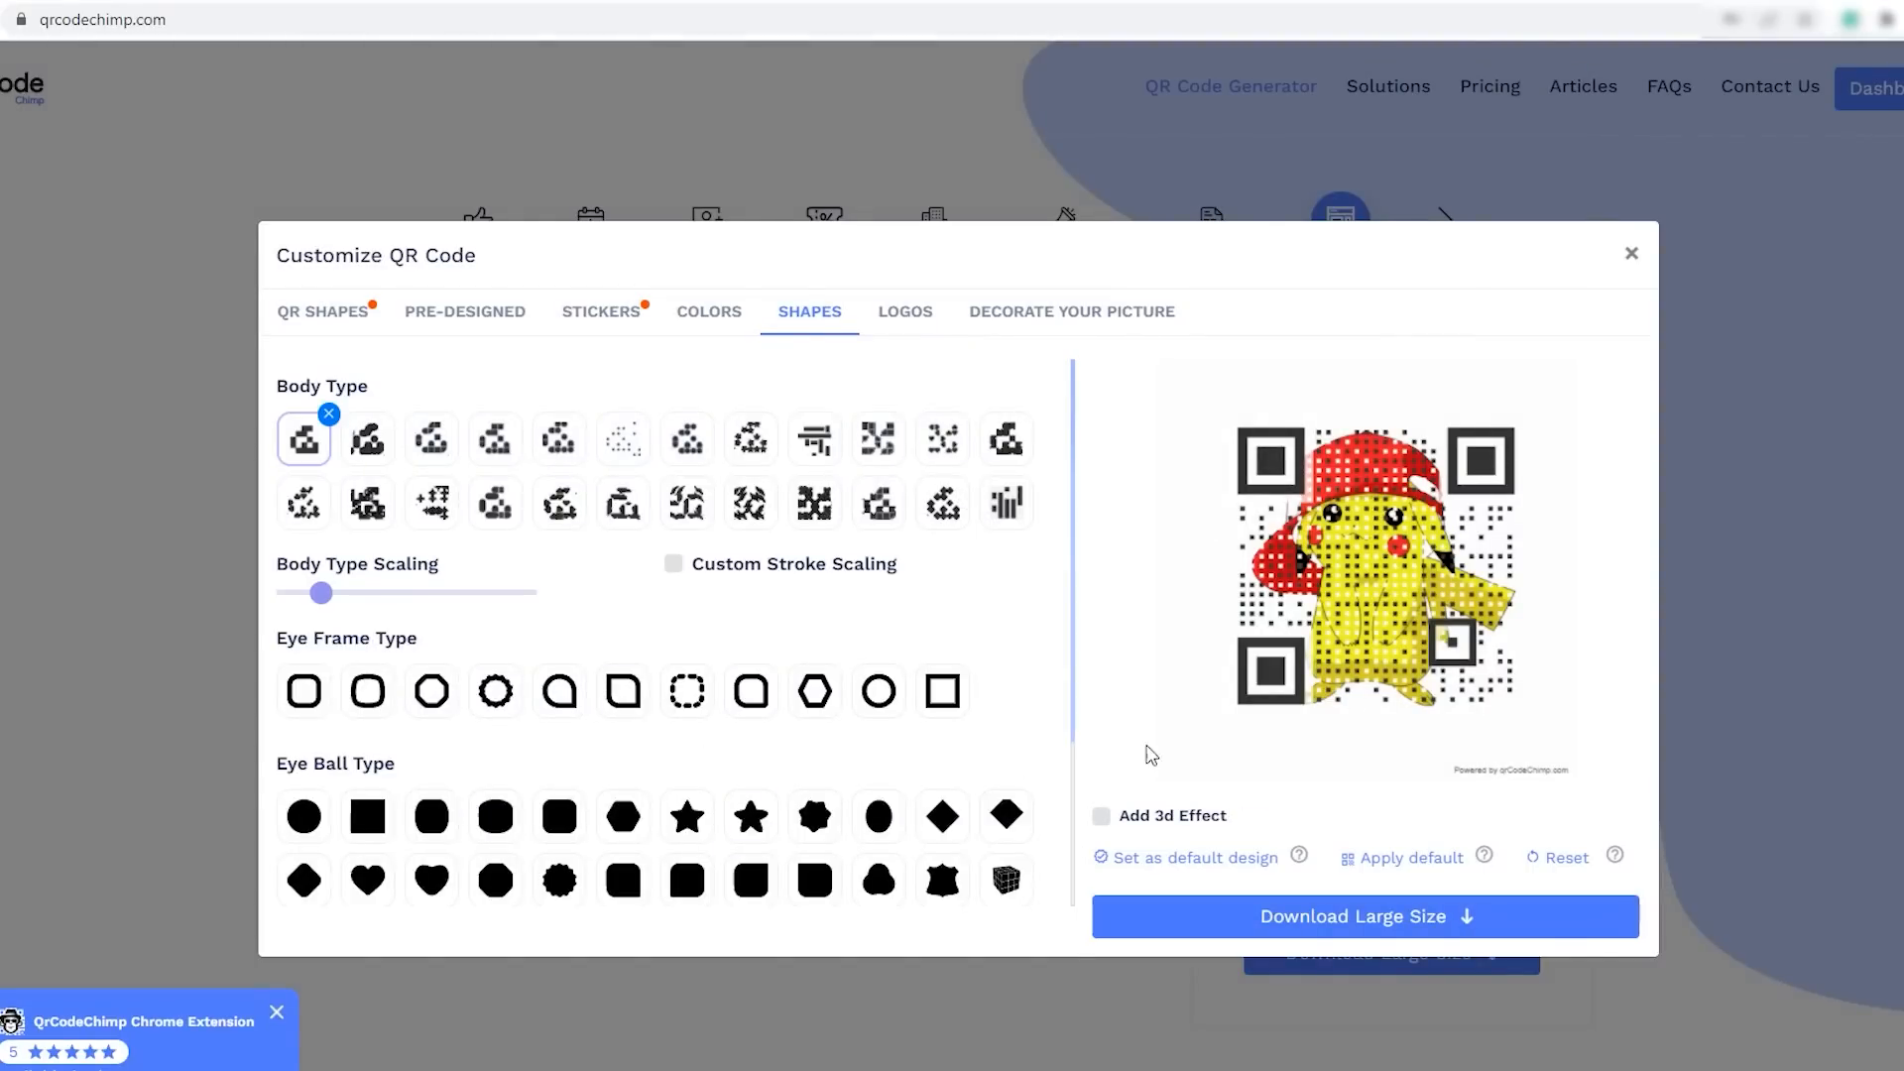
- Set circular eye balls and rounded-square eye frames, and reduce the body type scaling slightly further
click(303, 816)
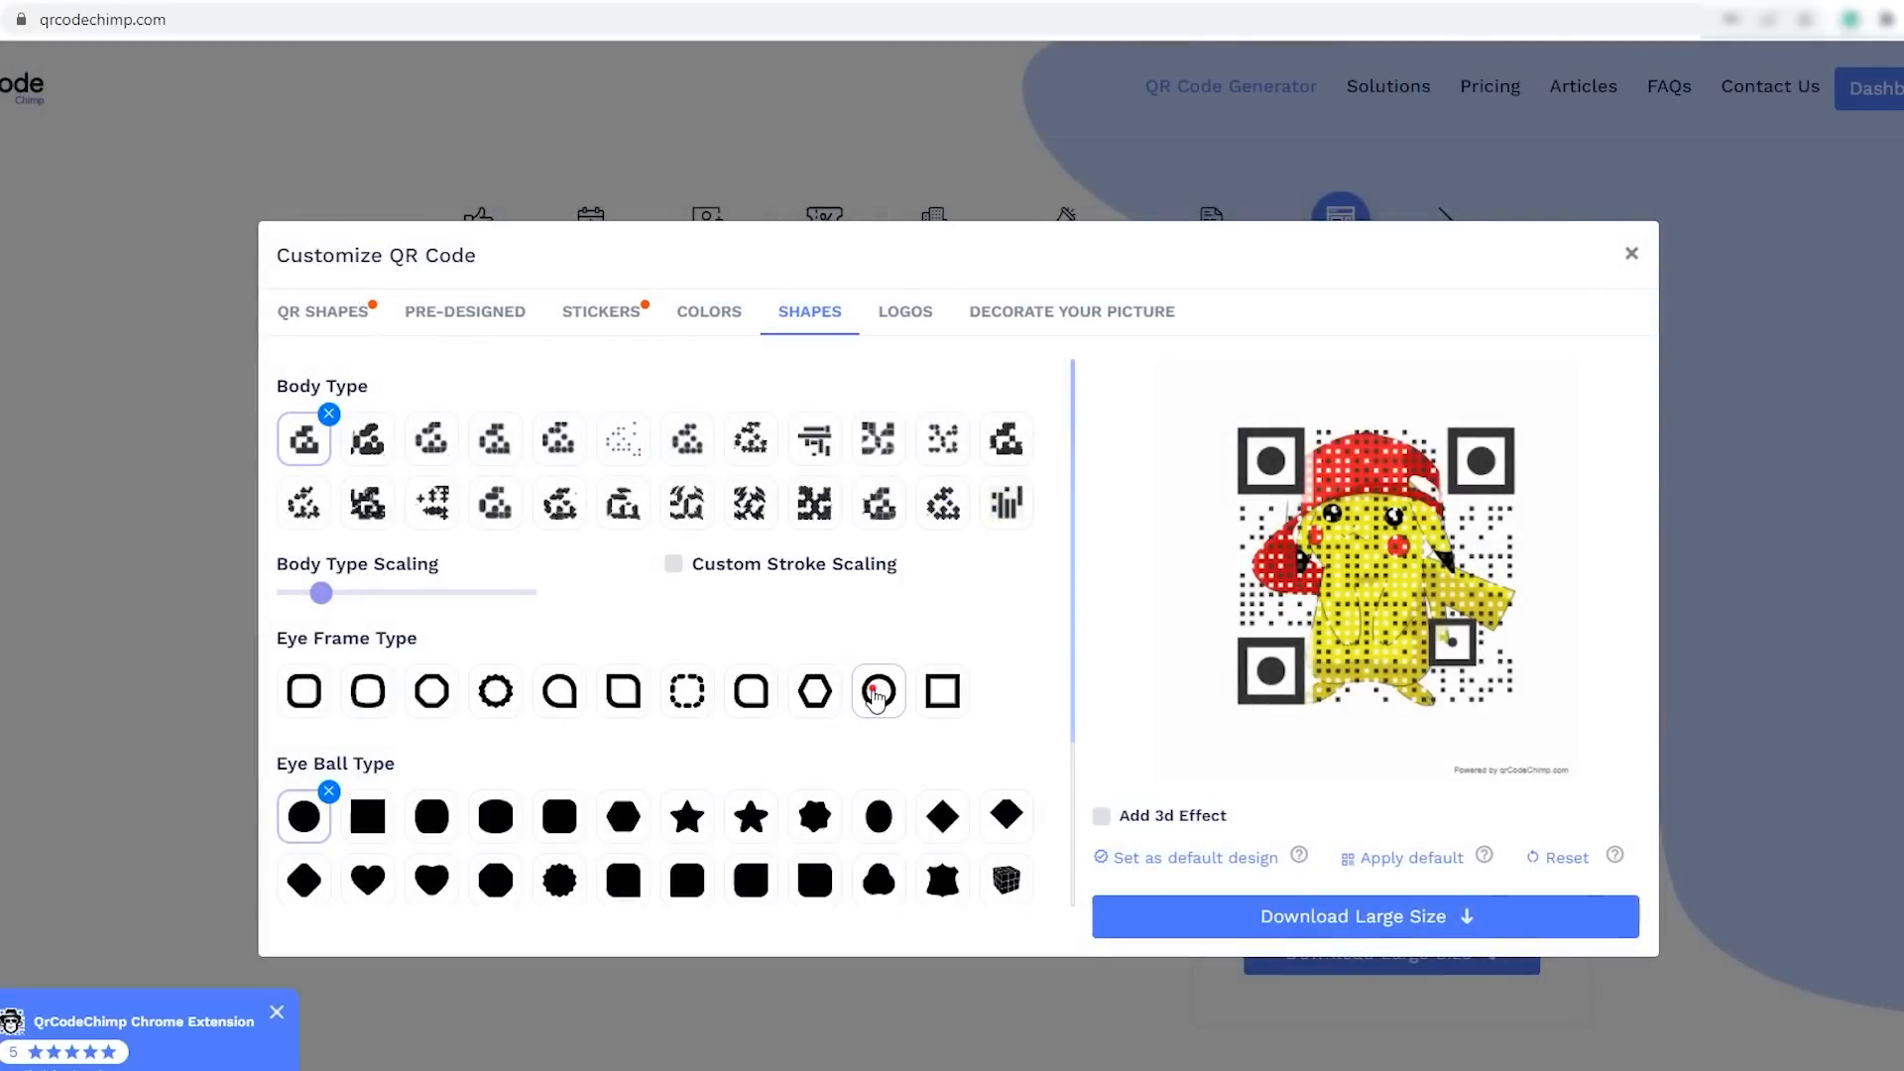
click(876, 694)
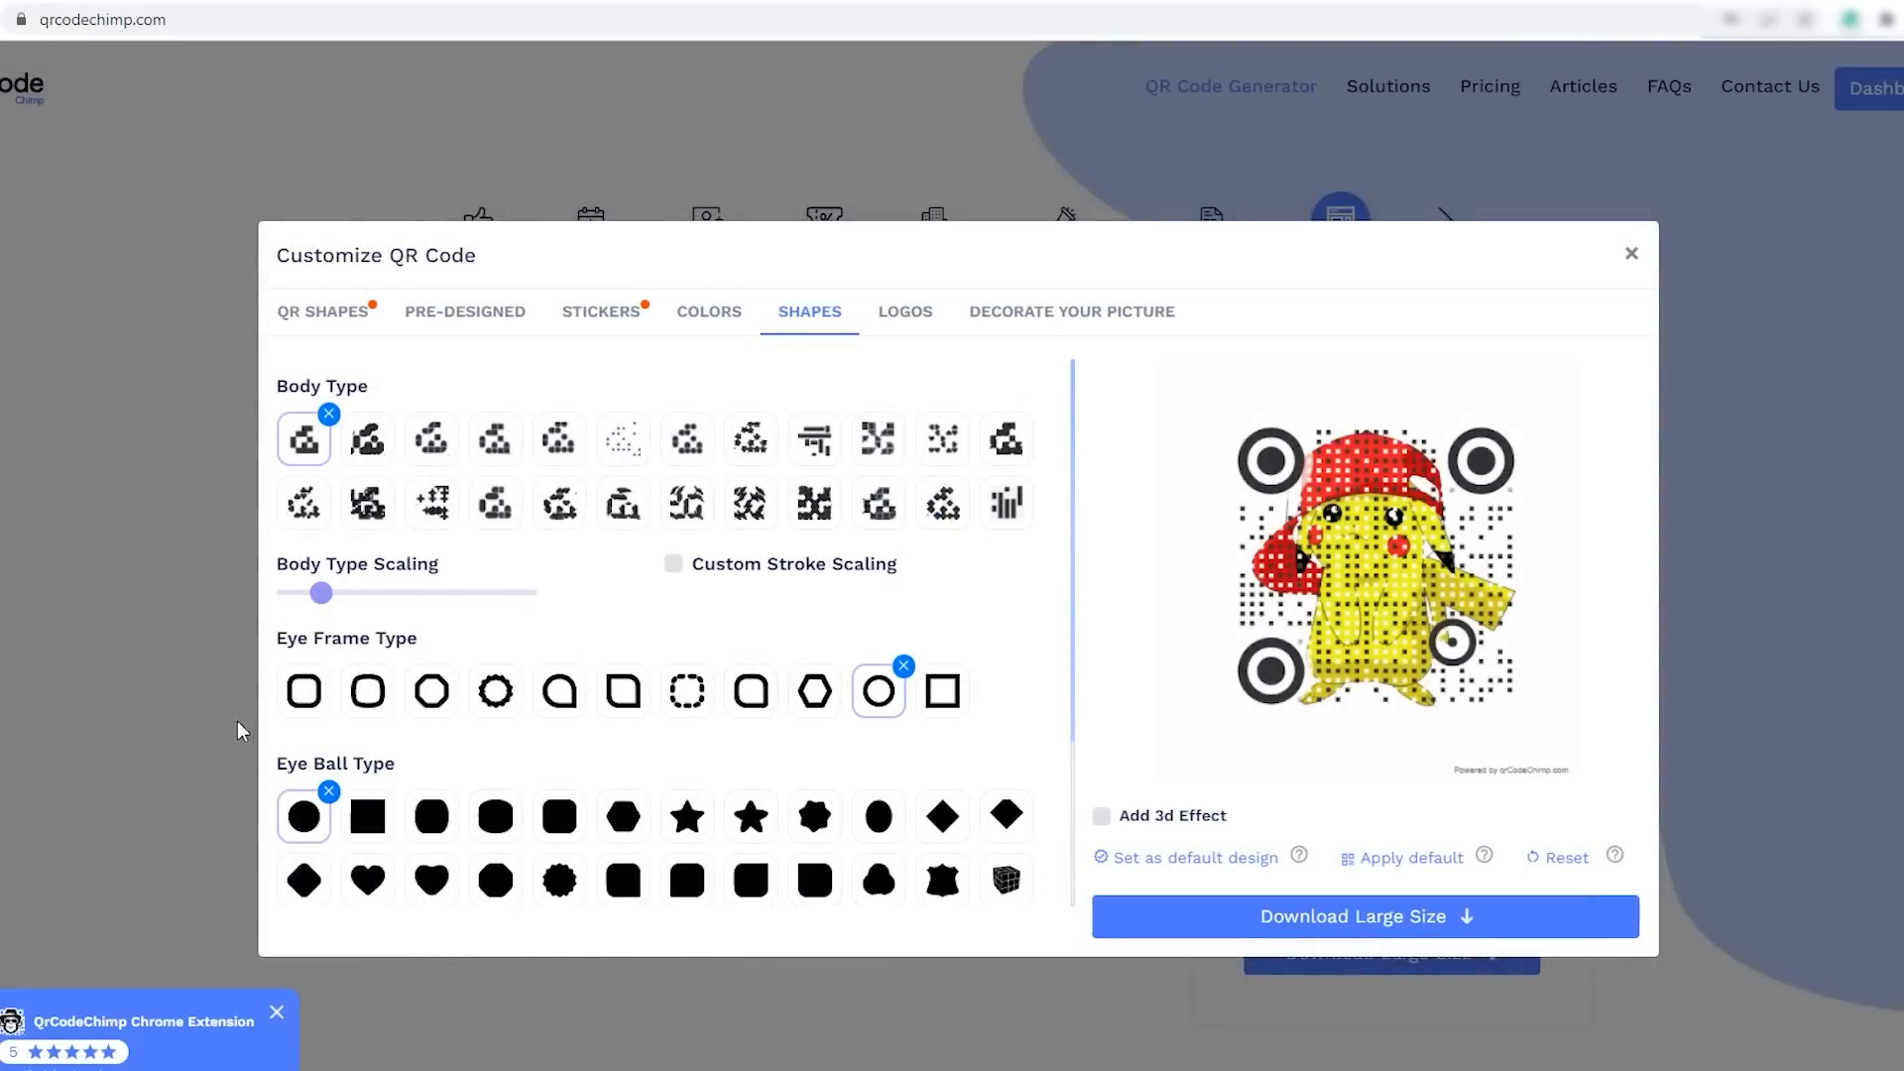
click(303, 694)
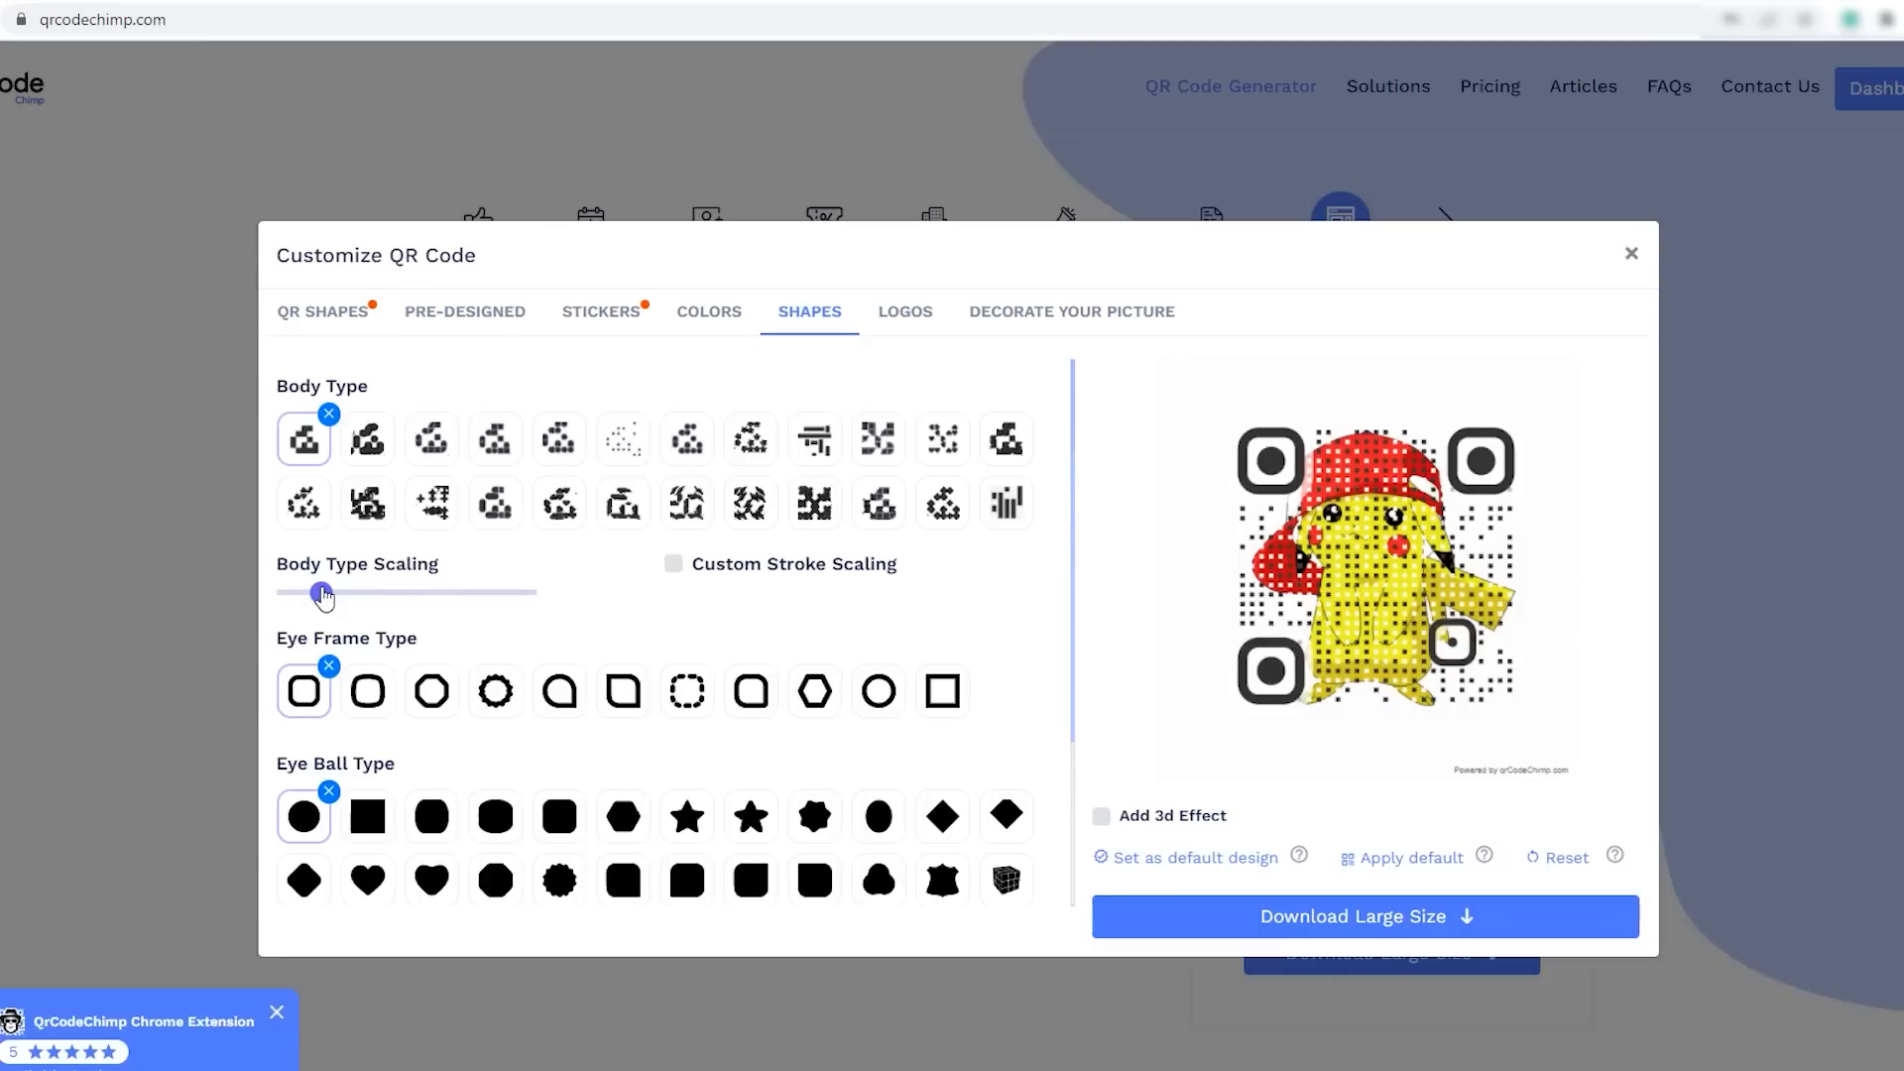
drag(324, 604, 313, 611)
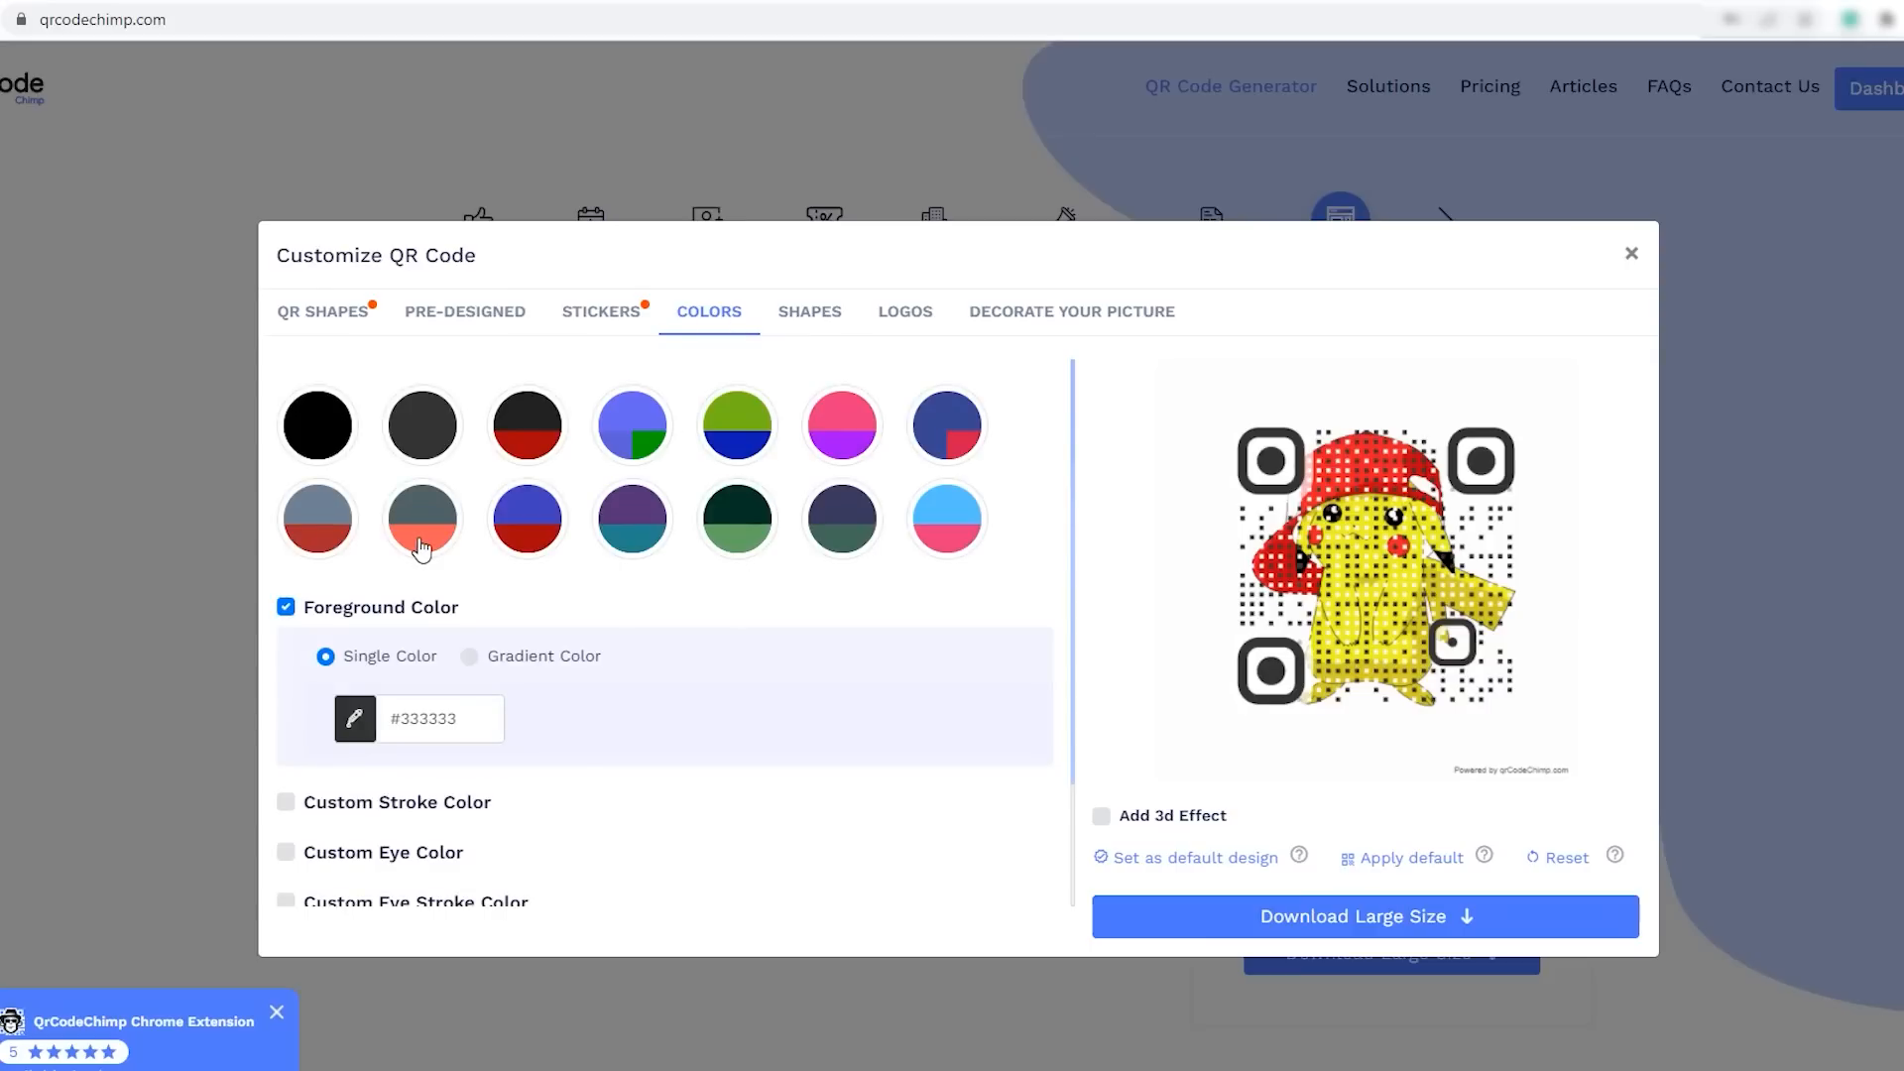
- Try several preset color schemes on the QR code and settle on the dark blue and red one with foreground #374793
click(640, 432)
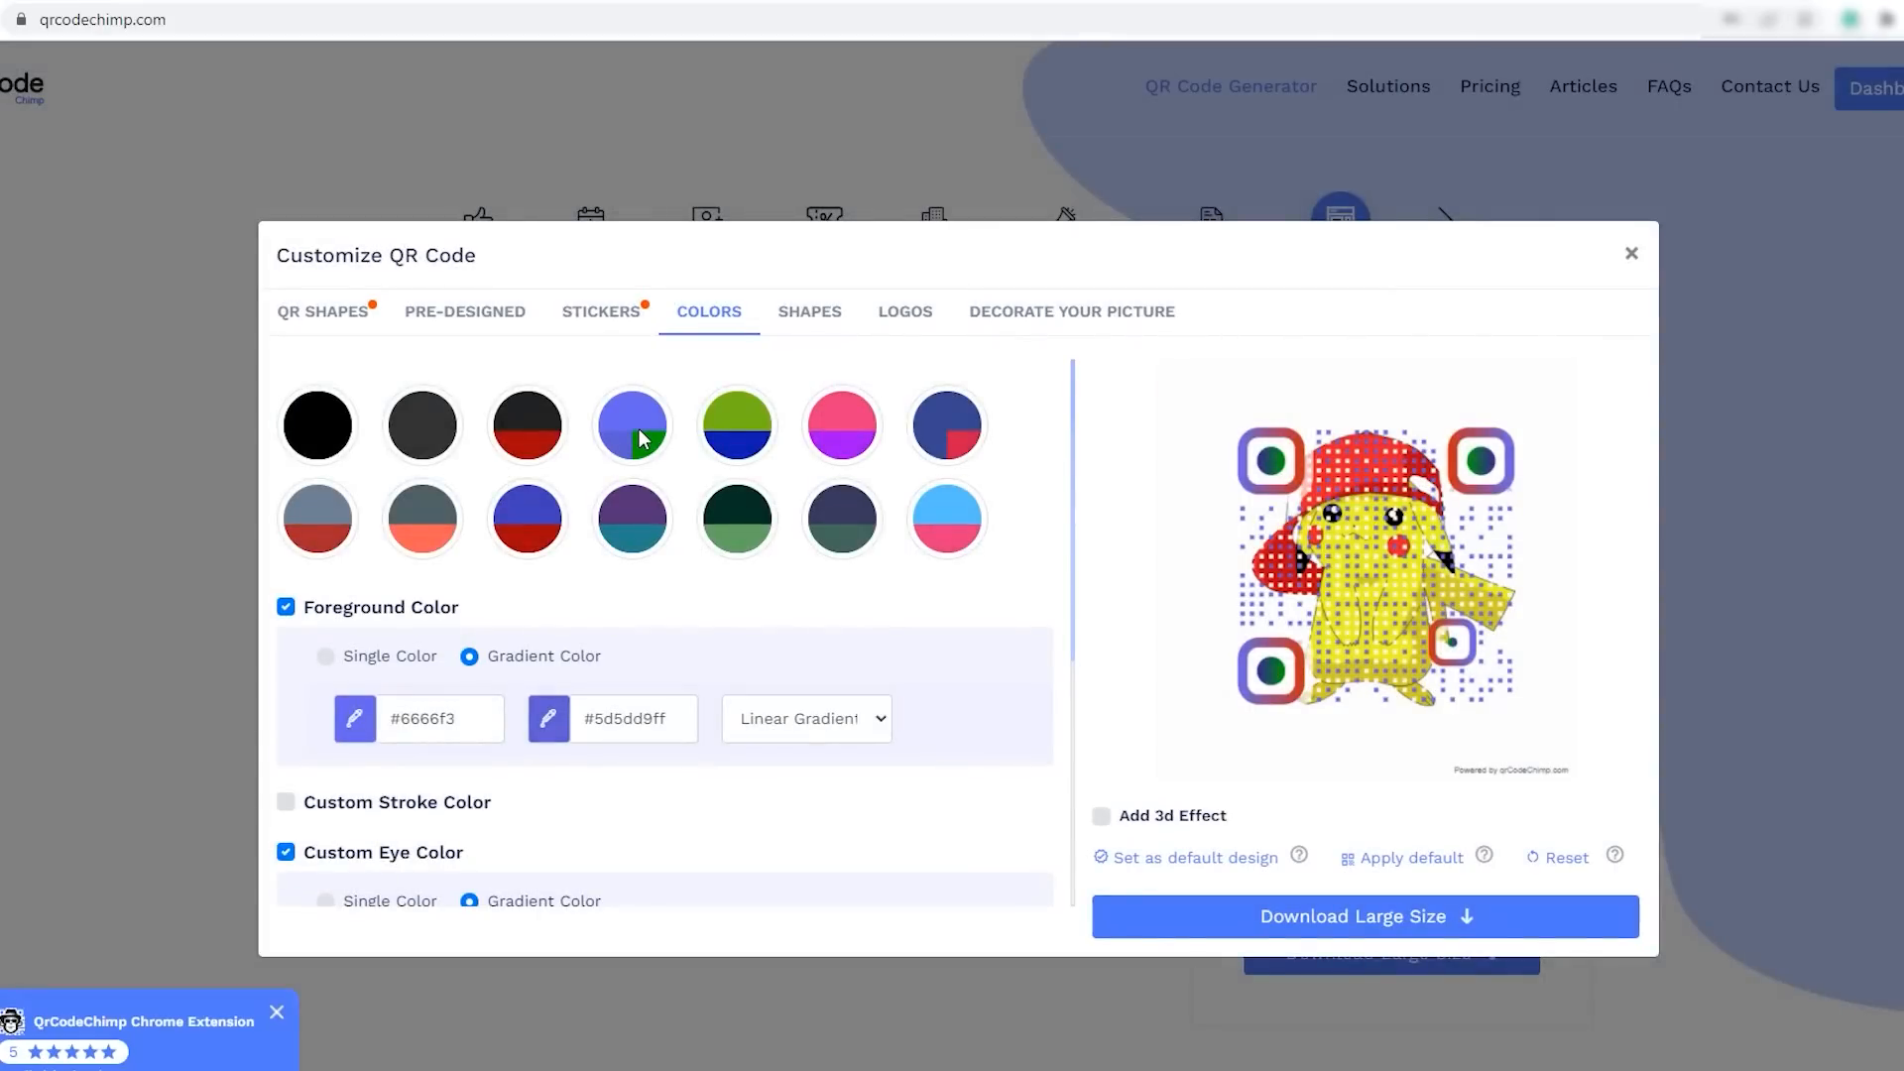
click(753, 518)
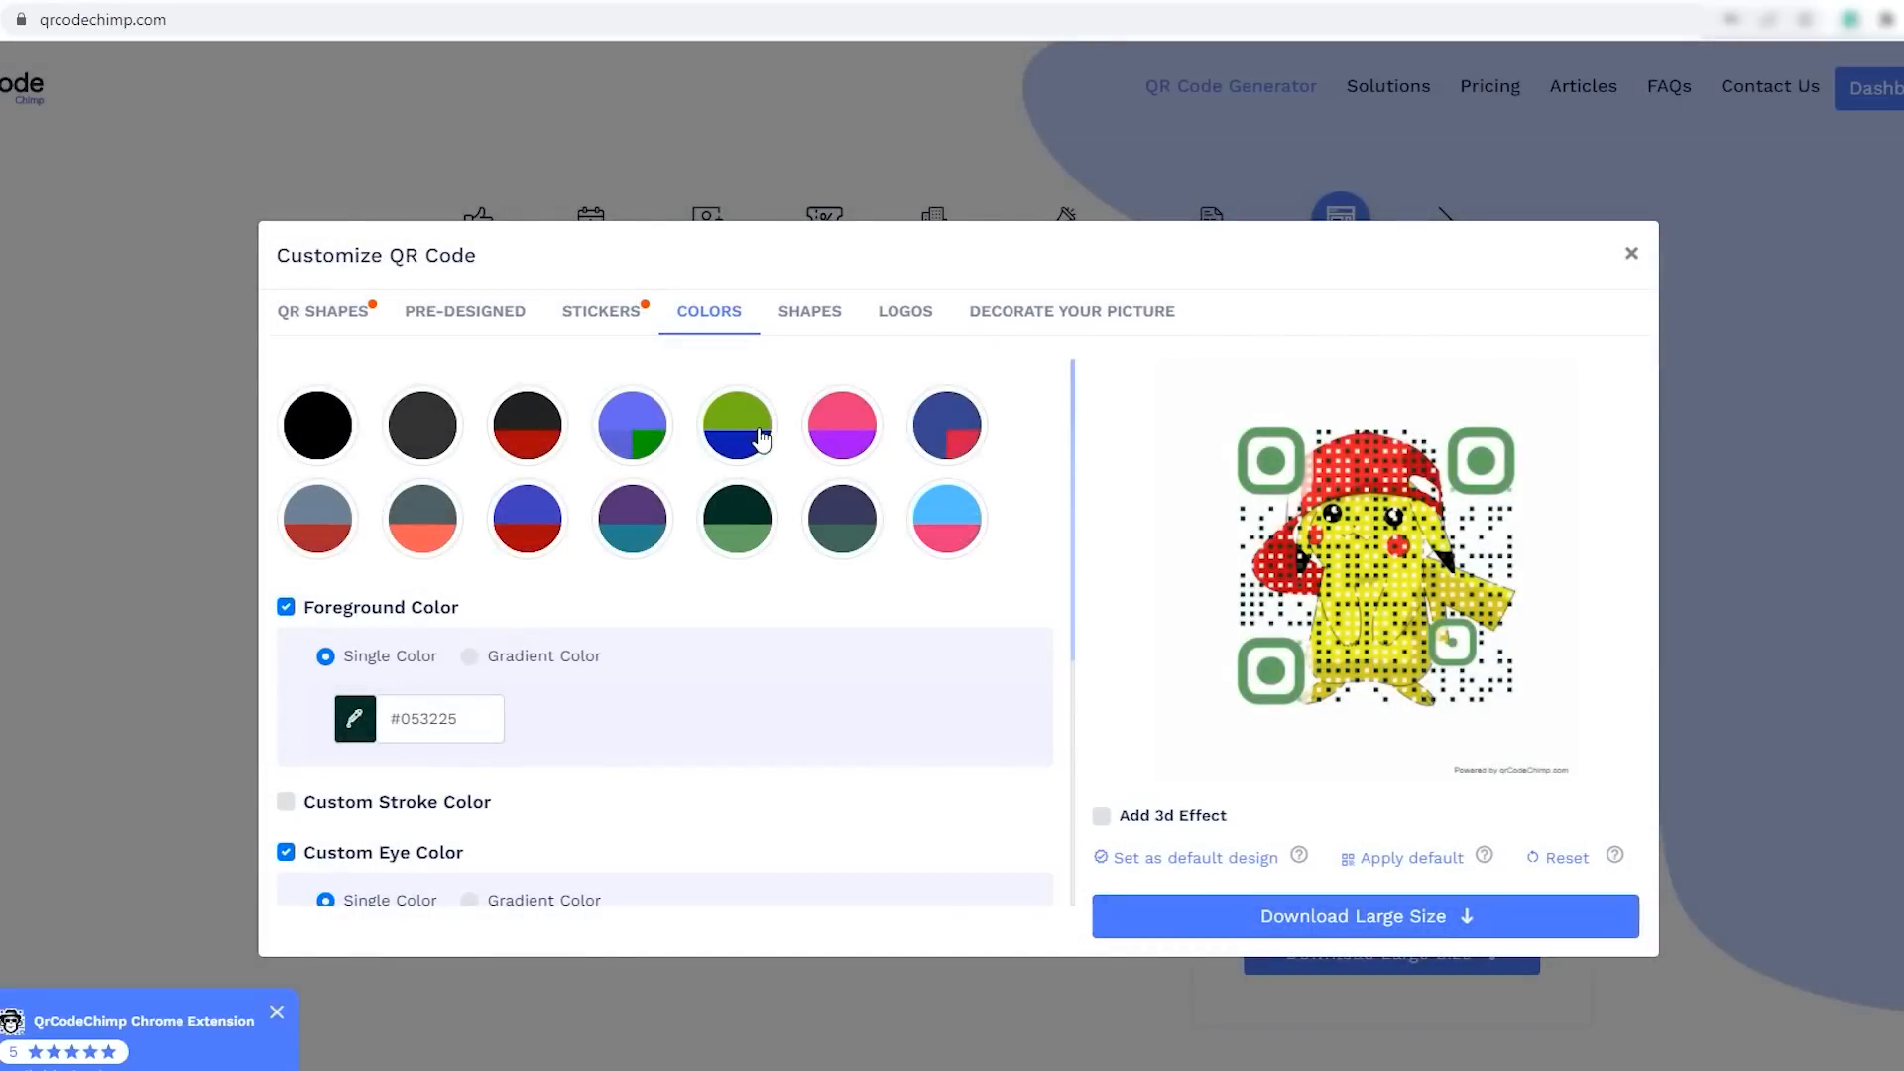
click(331, 512)
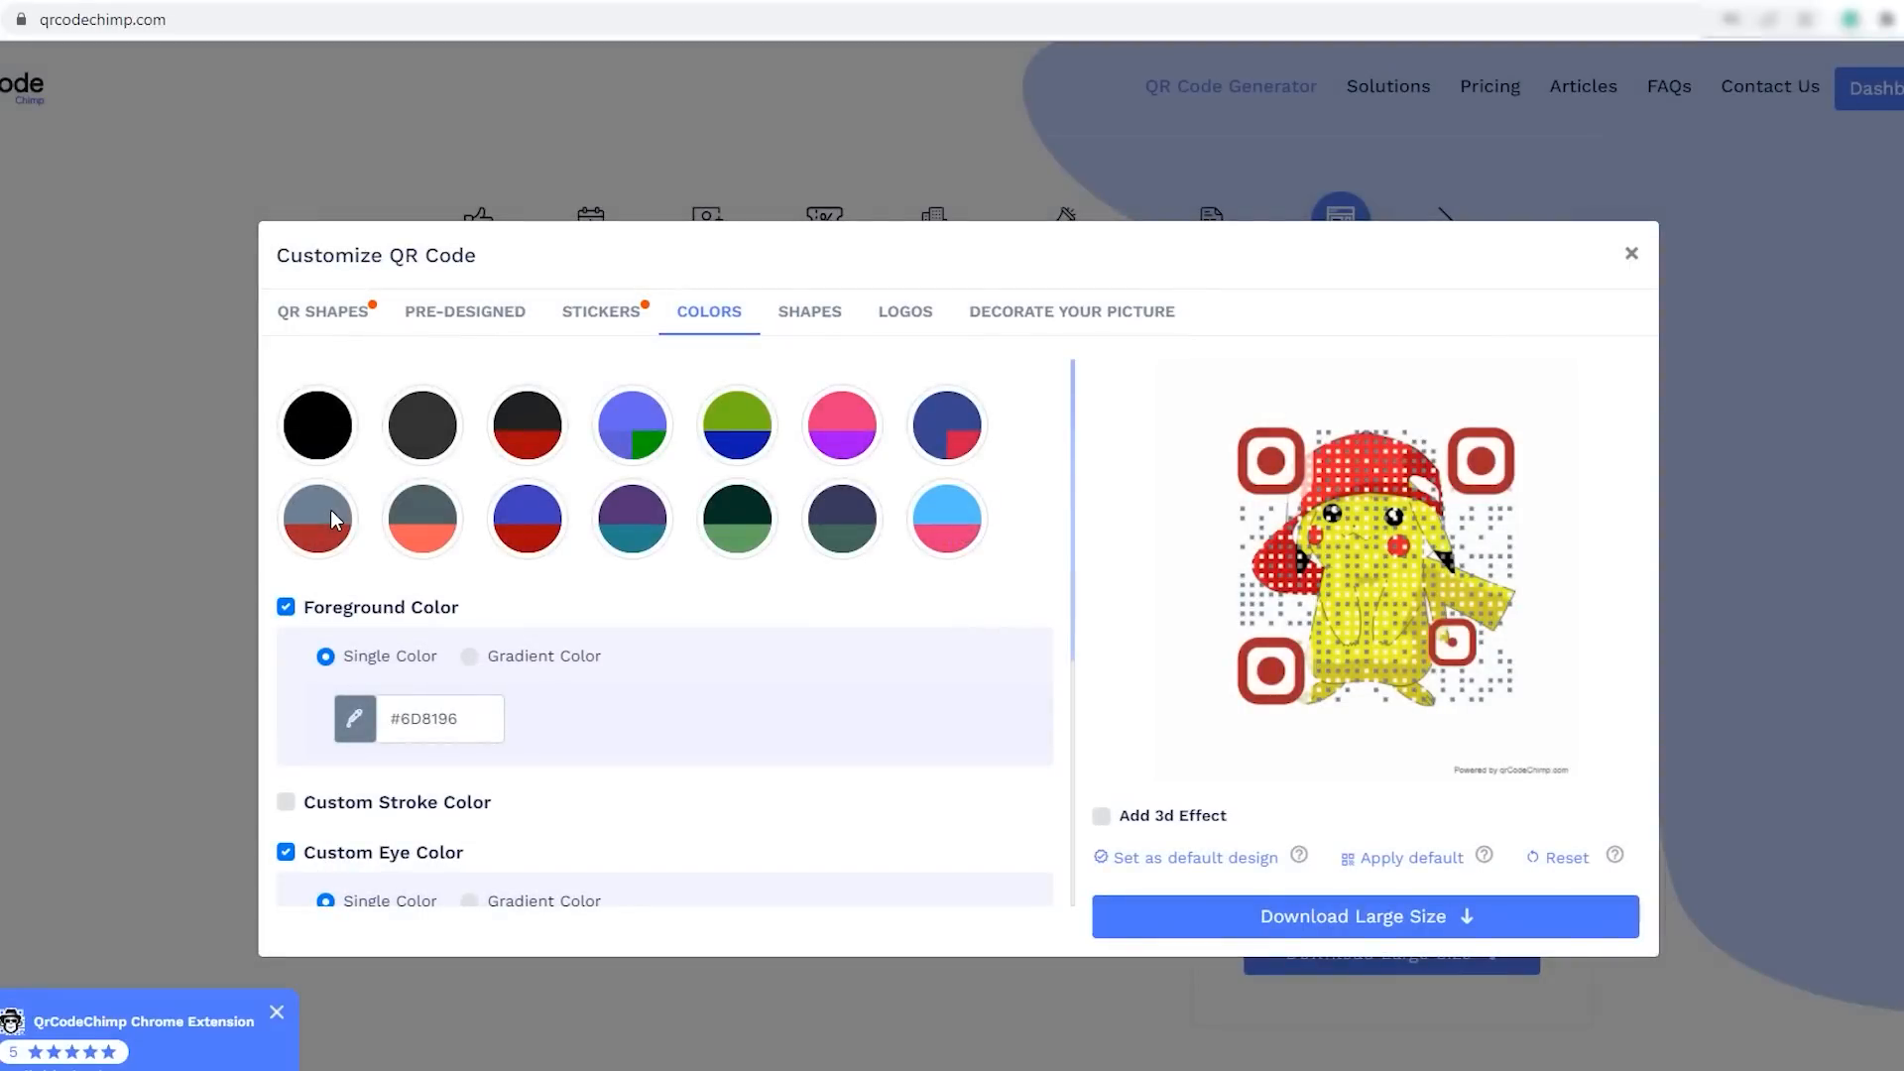
click(932, 526)
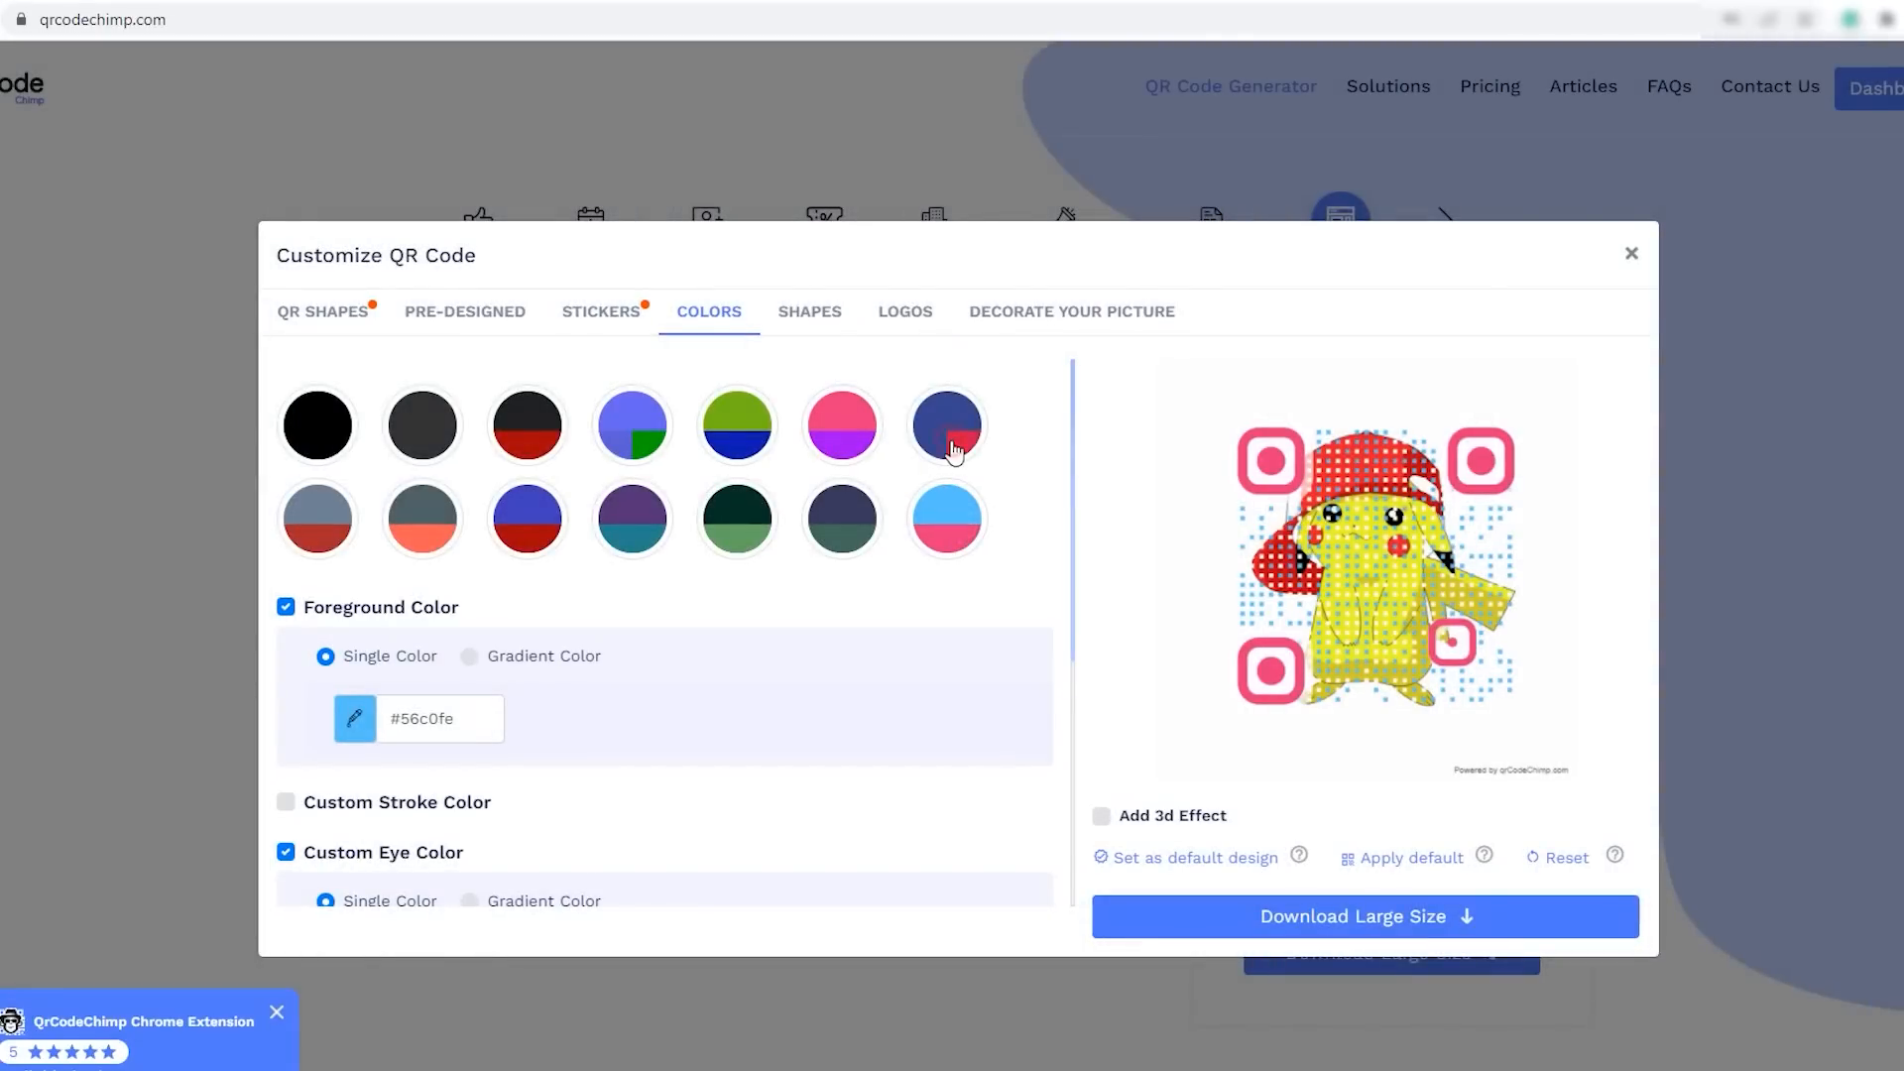
click(952, 450)
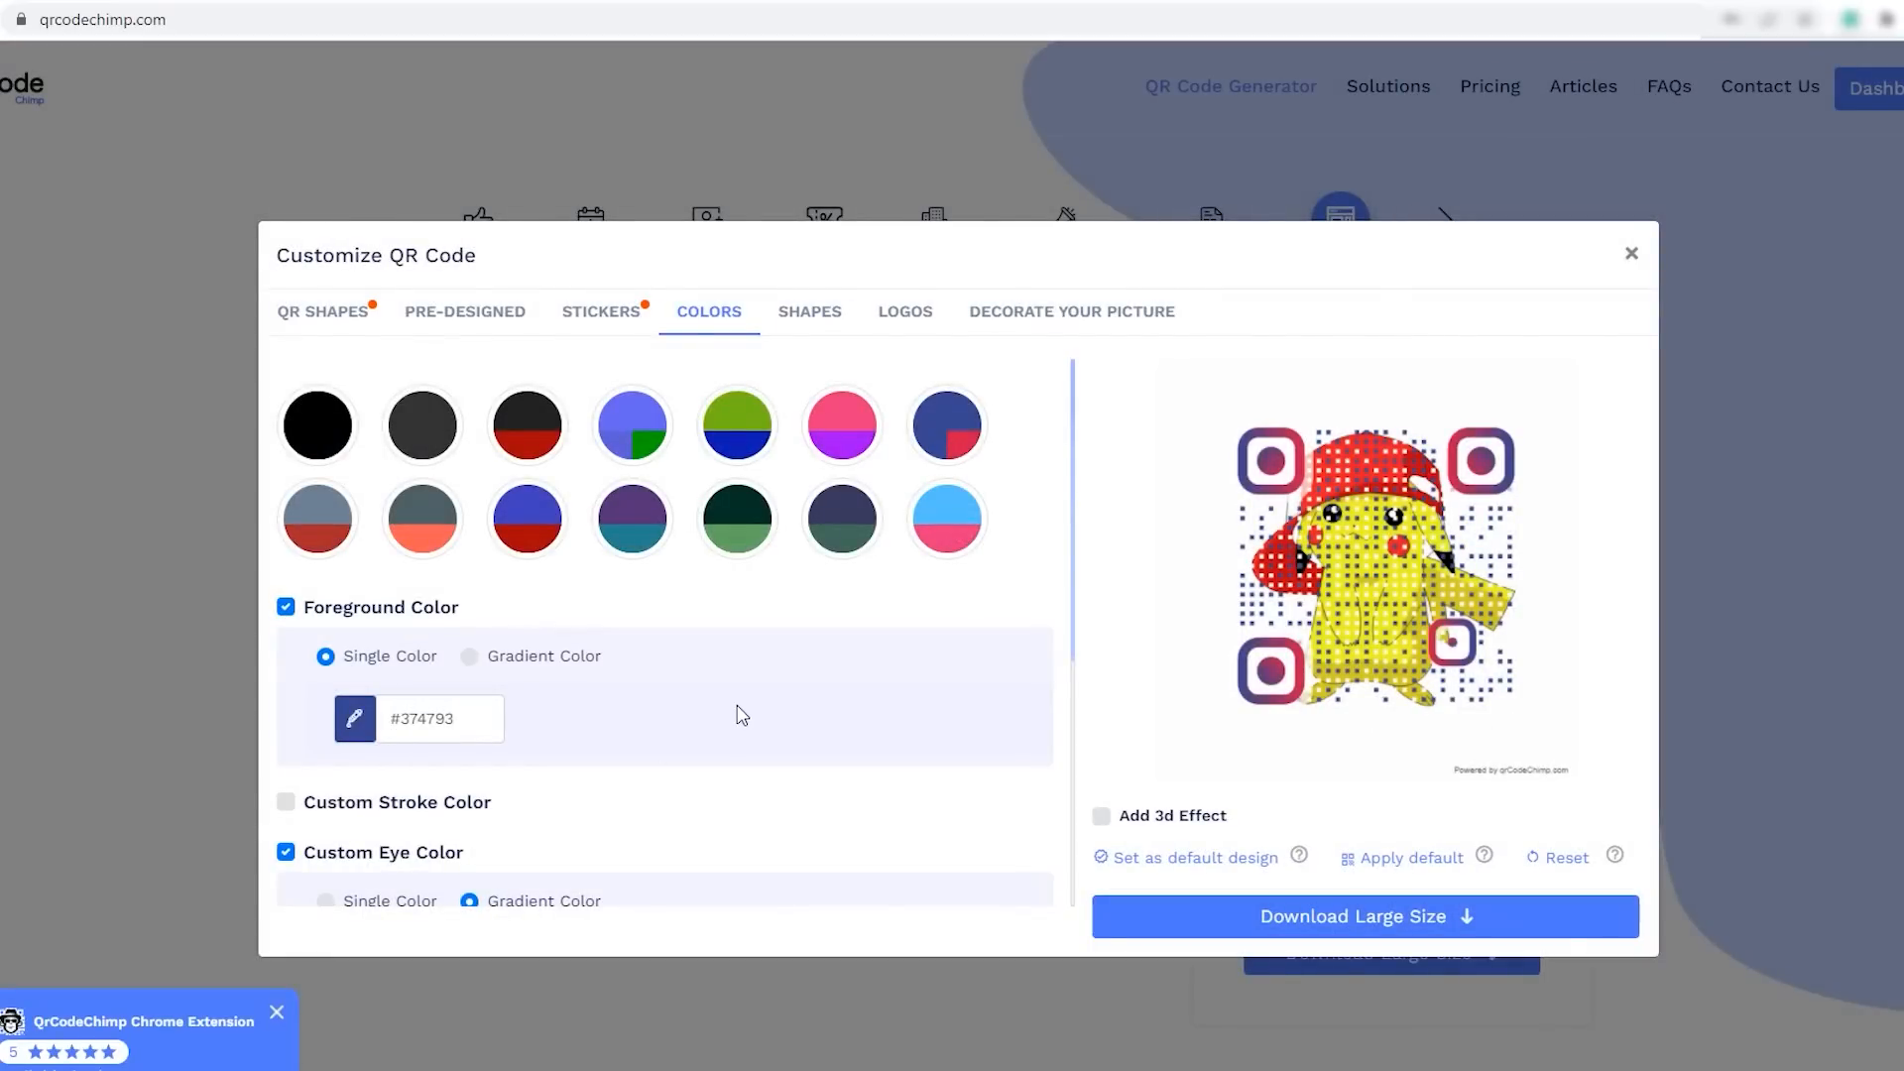
- Examine the custom eye, eyeball and background color options, including the color picker for the eye gradient's first color
scroll(739, 713, down, 1)
scroll(415, 677, down, 3)
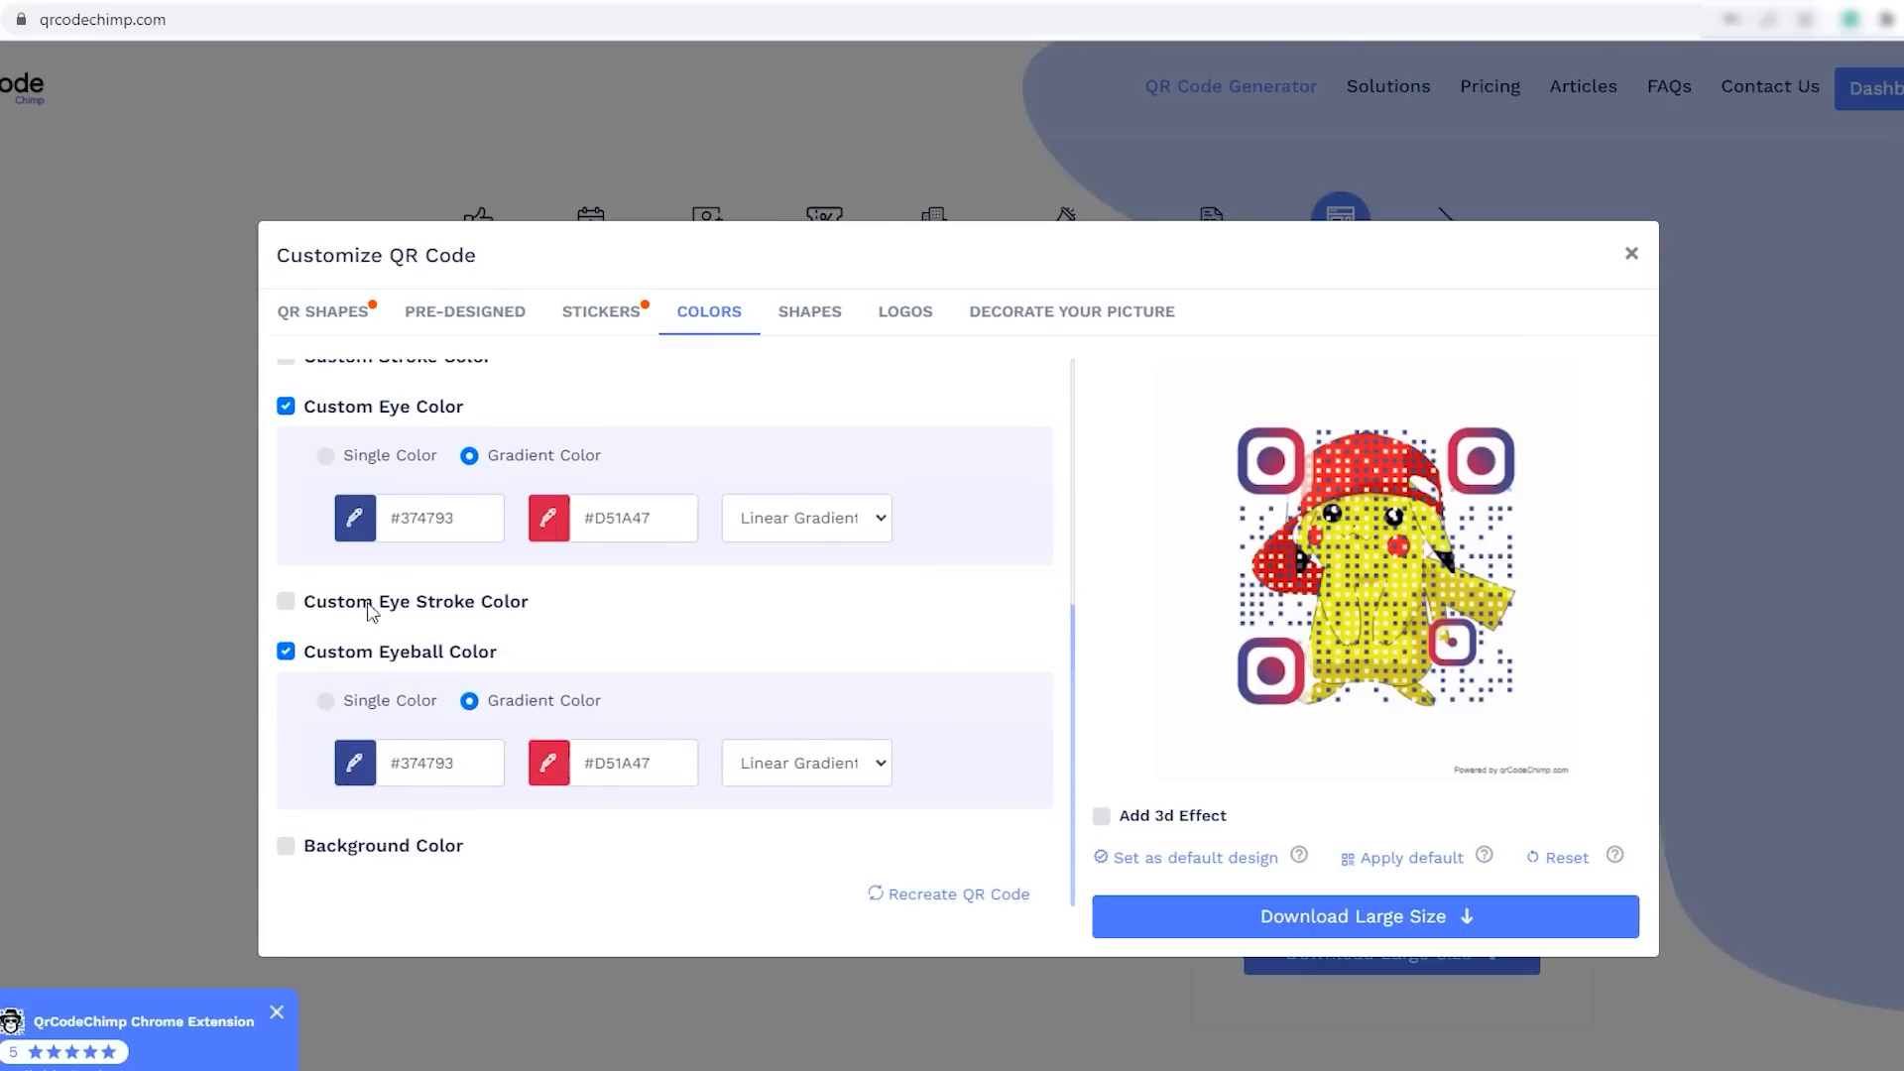
click(367, 531)
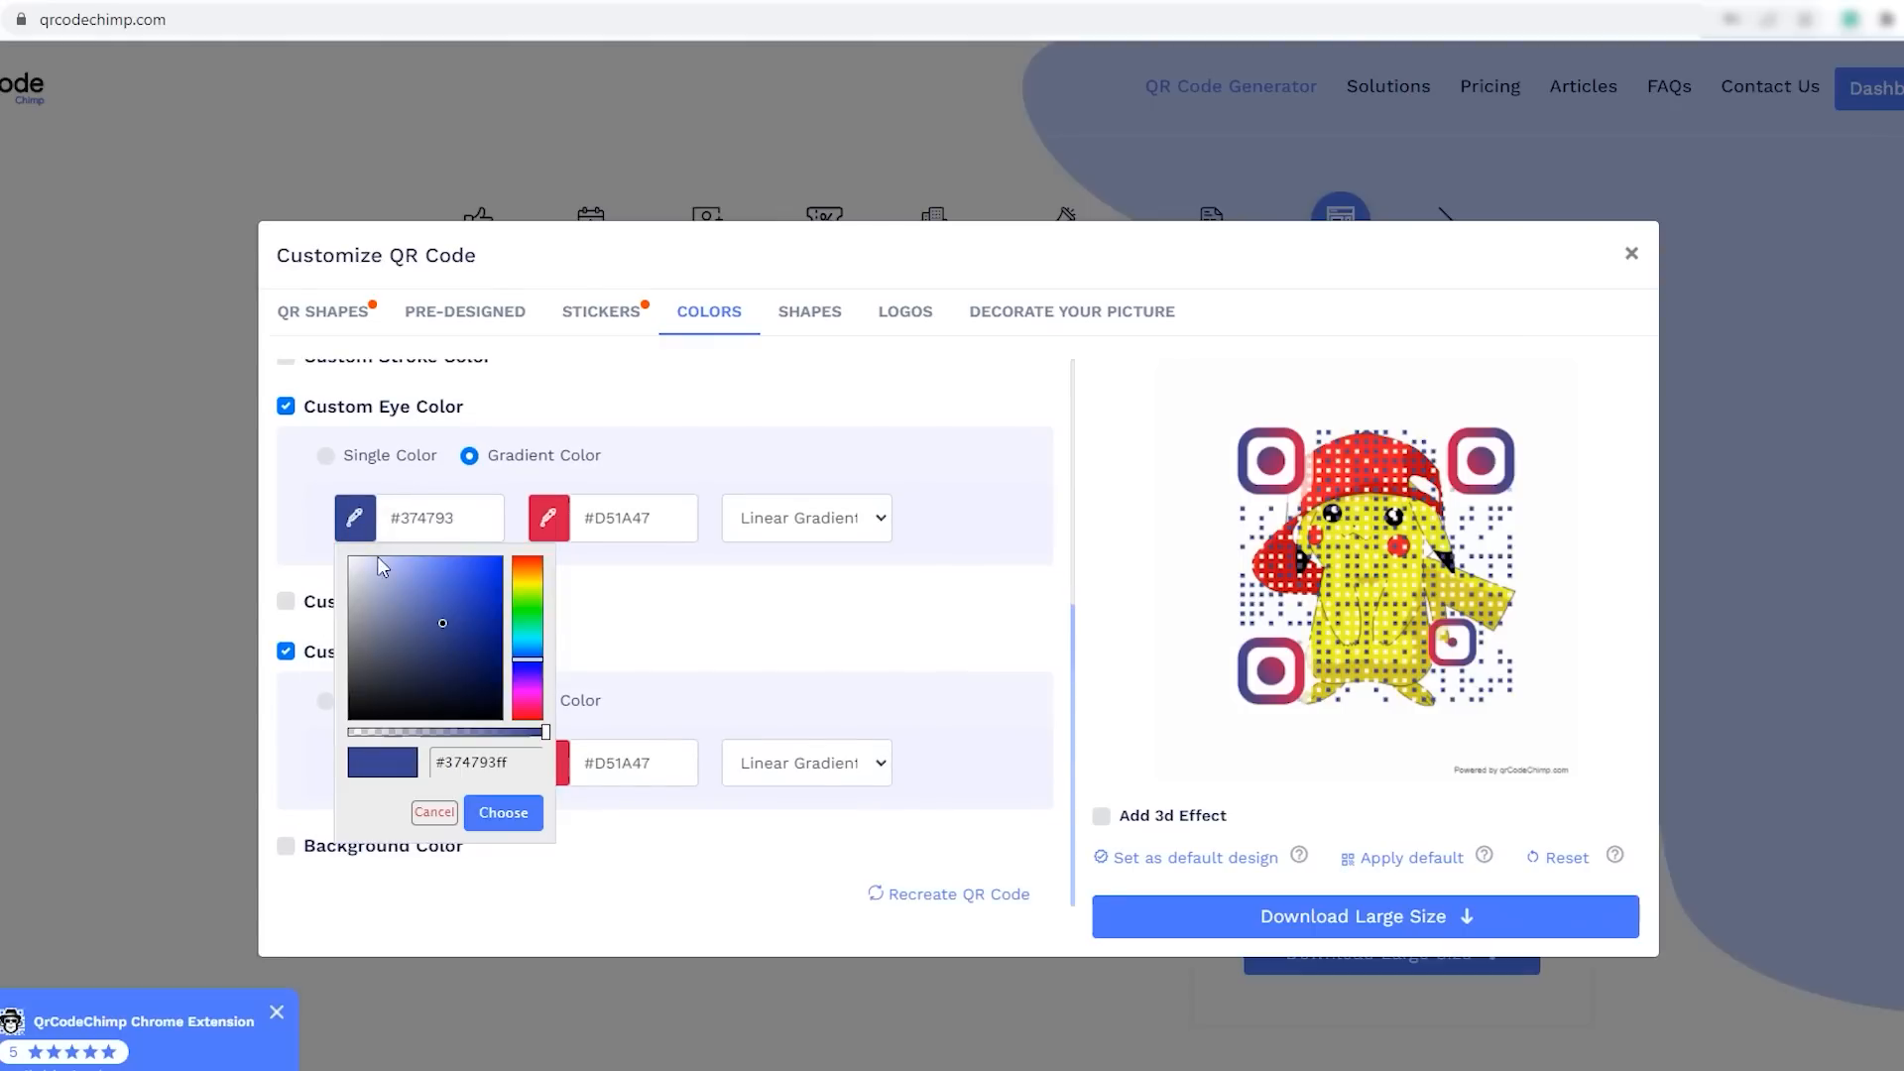
click(766, 657)
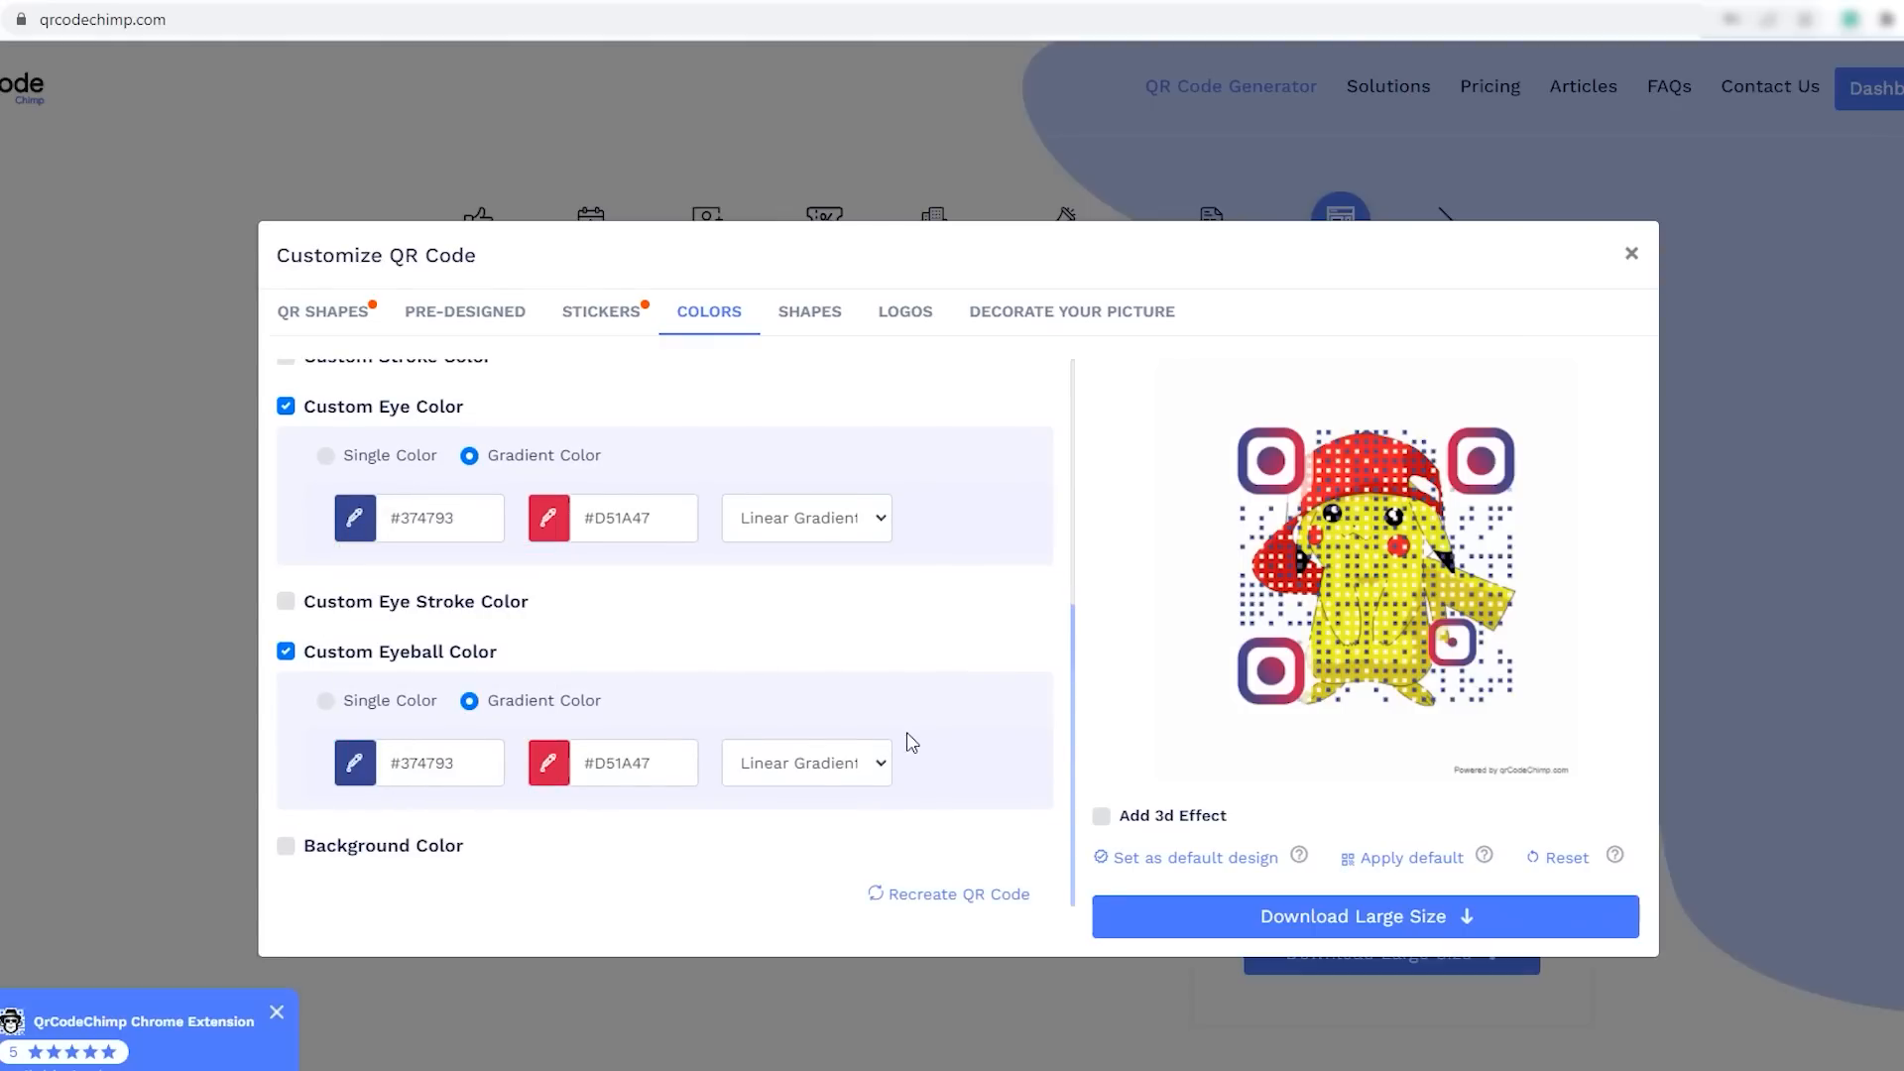
scroll(585, 620, up, 4)
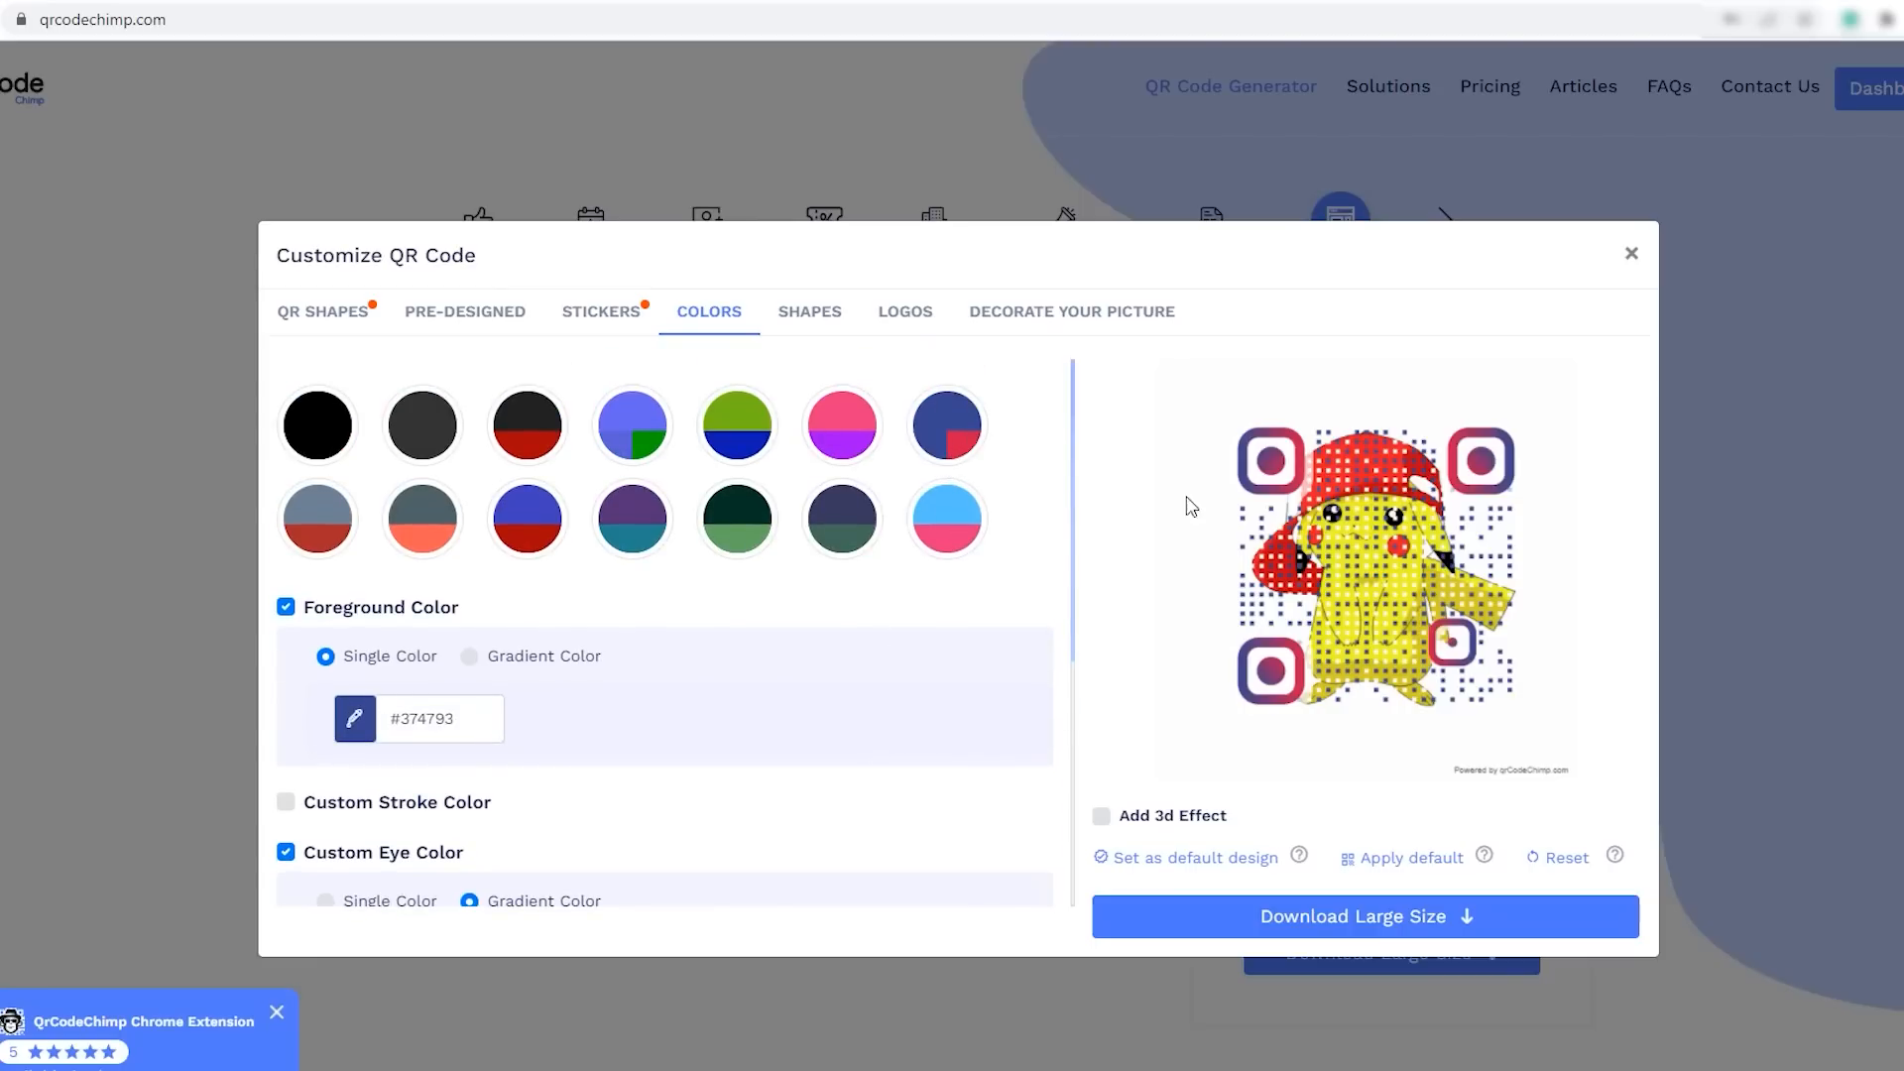
- Apply the heart QR shape to the decorated code
click(326, 315)
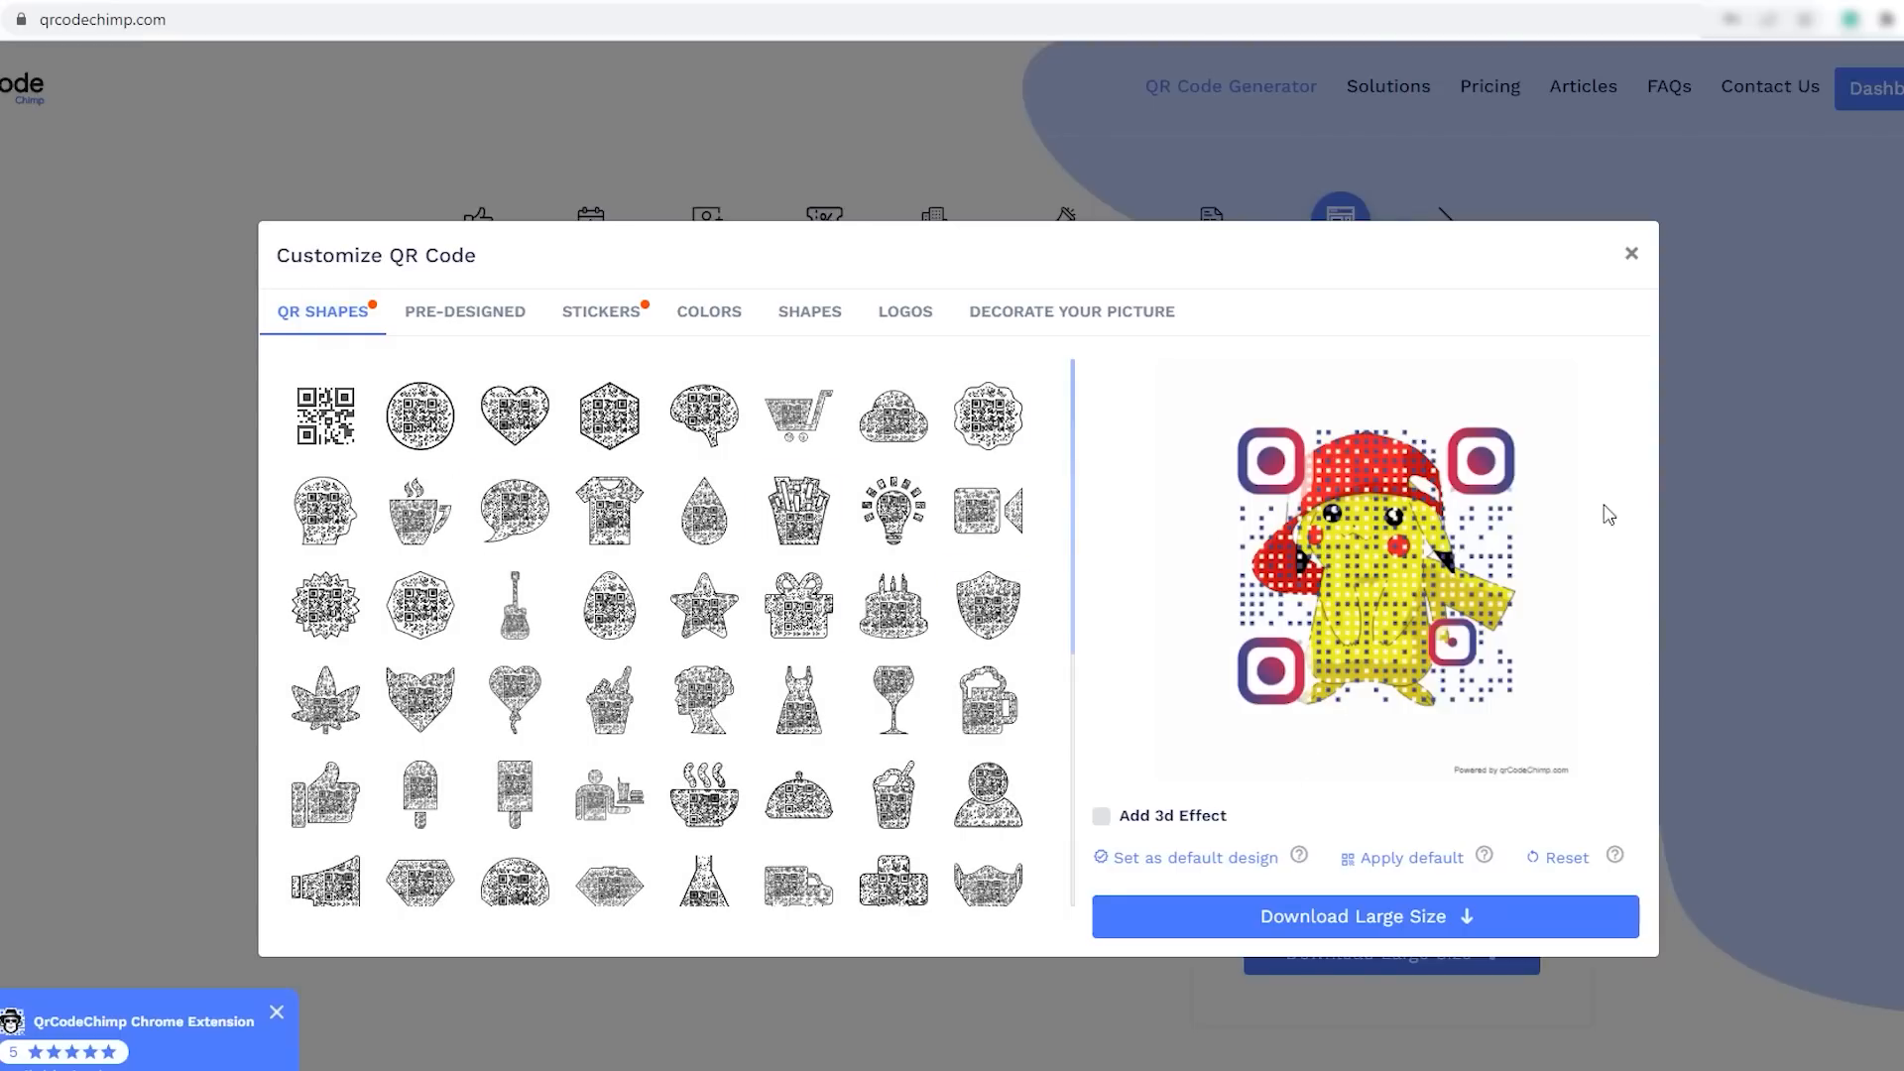
click(511, 421)
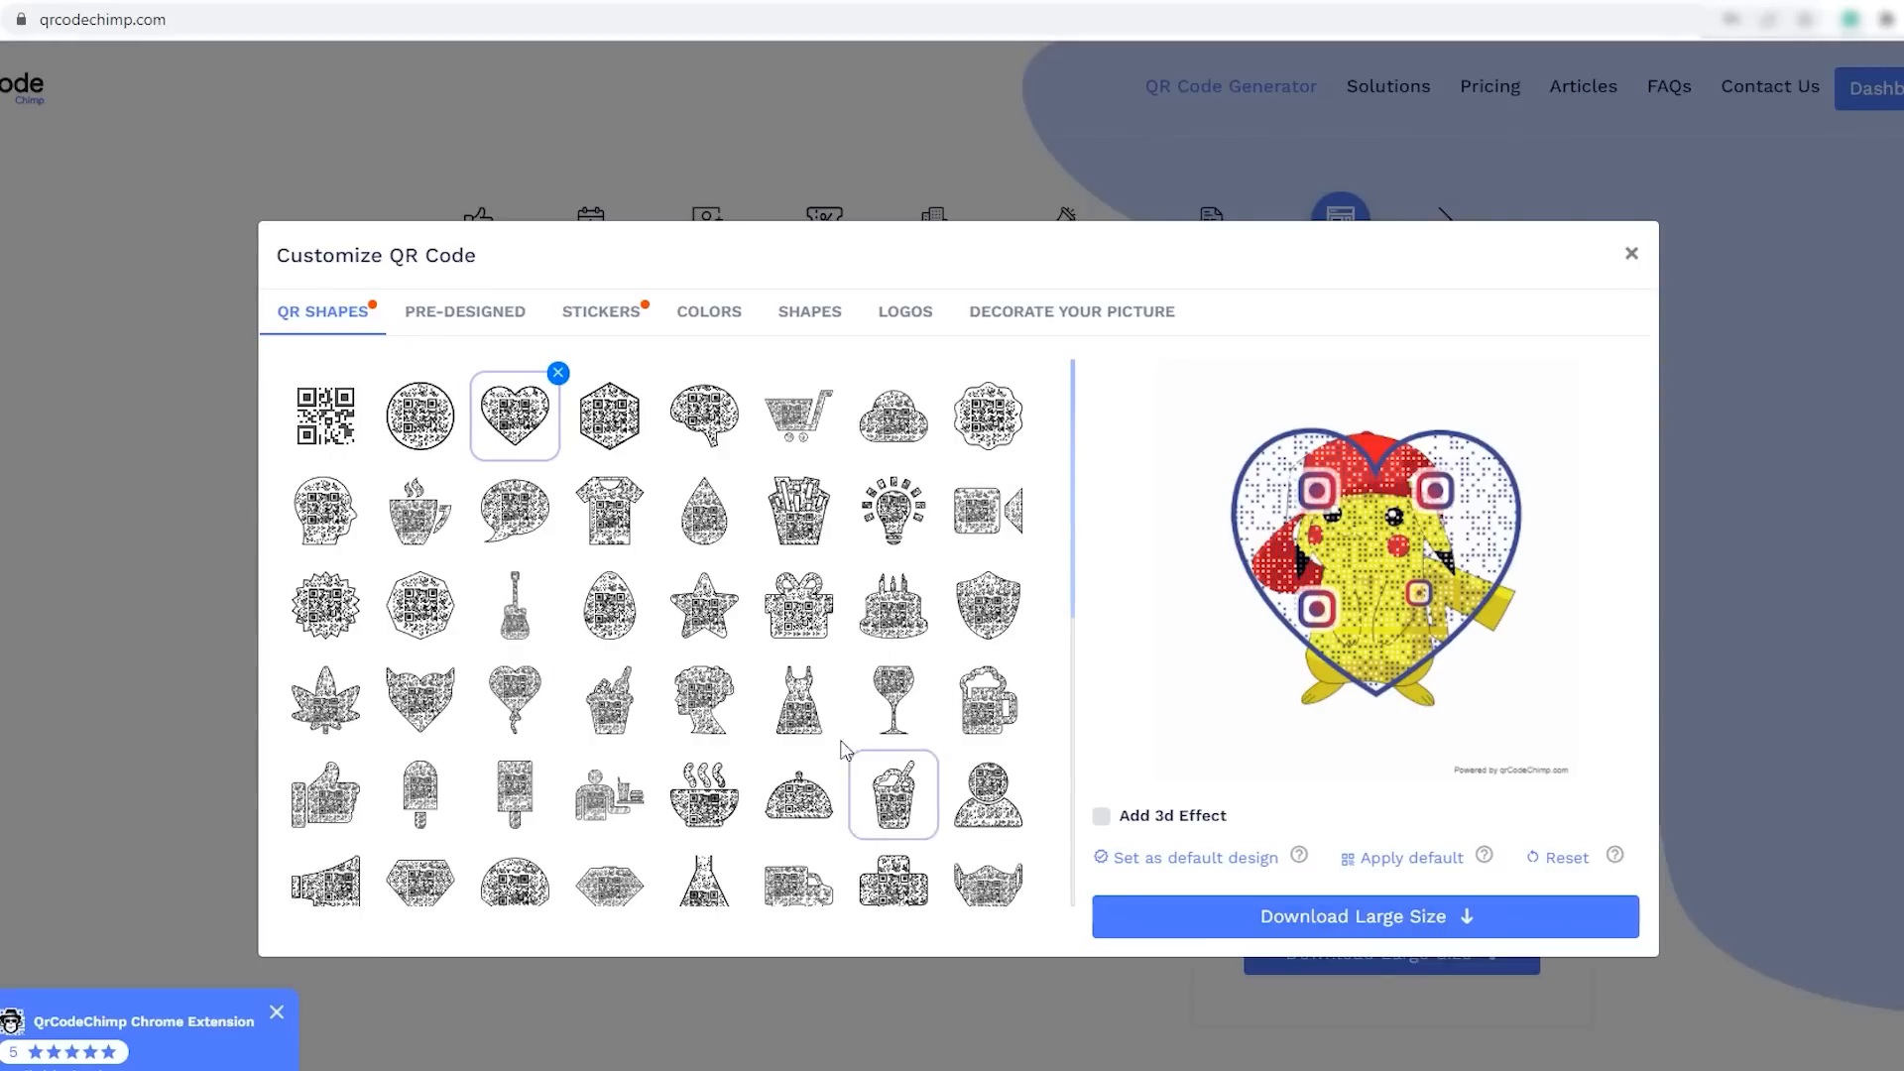
- Enlarge the QR placement area on the picture, move it to be centered over the character, and refresh the QR code with that placement
click(1053, 314)
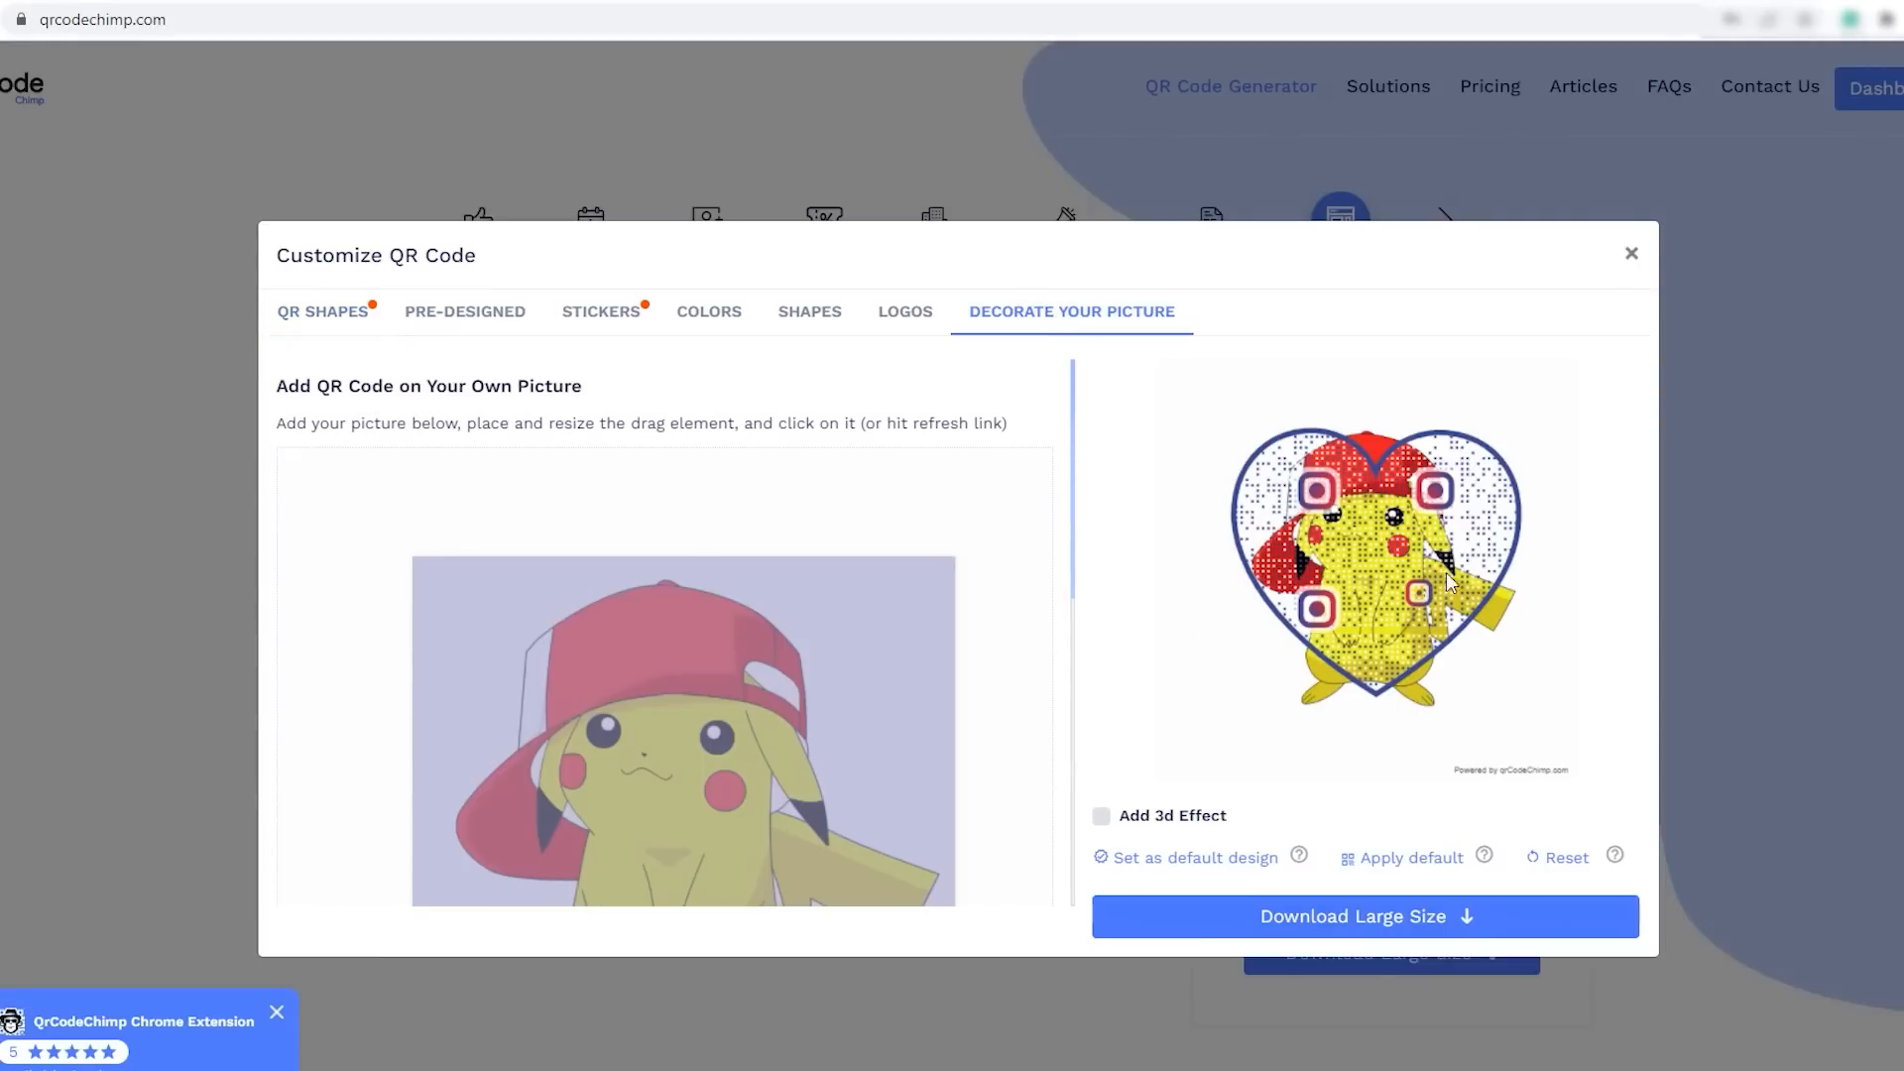
scroll(887, 629, down, 3)
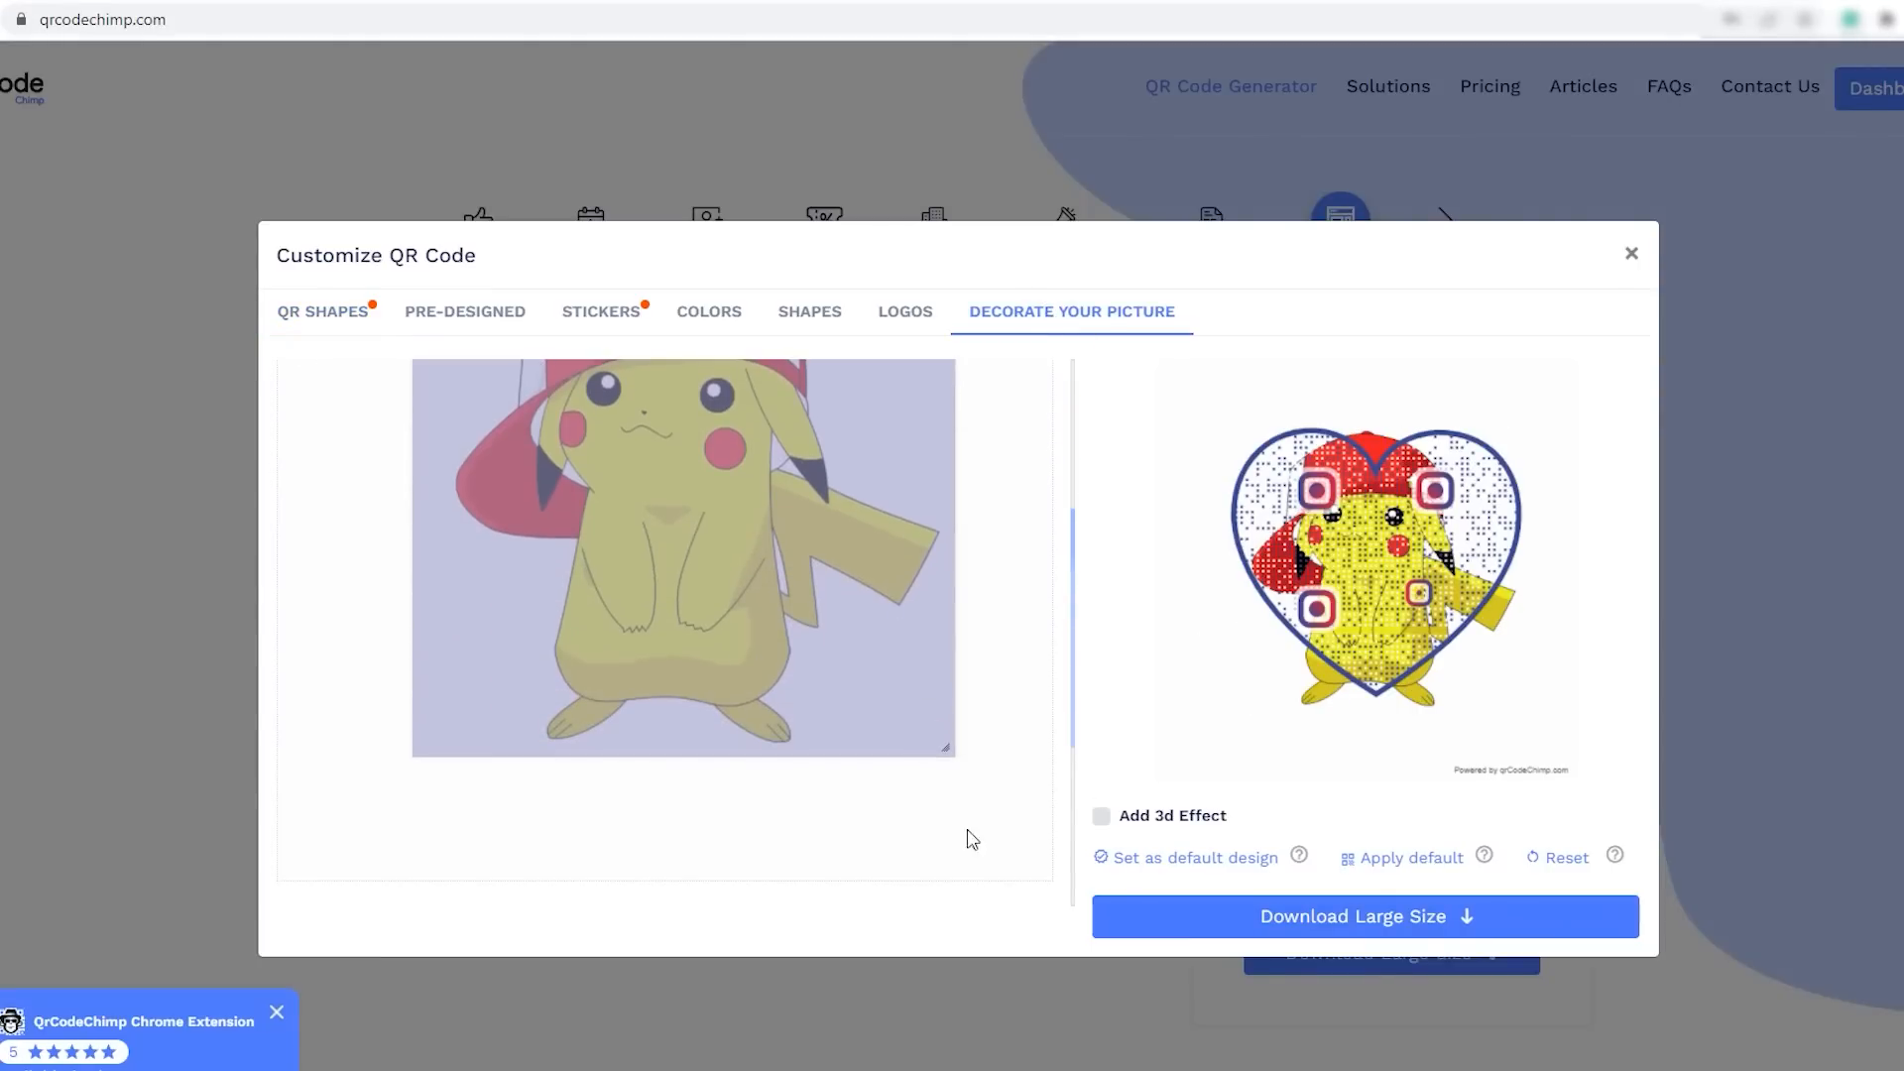
drag(940, 746, 1023, 829)
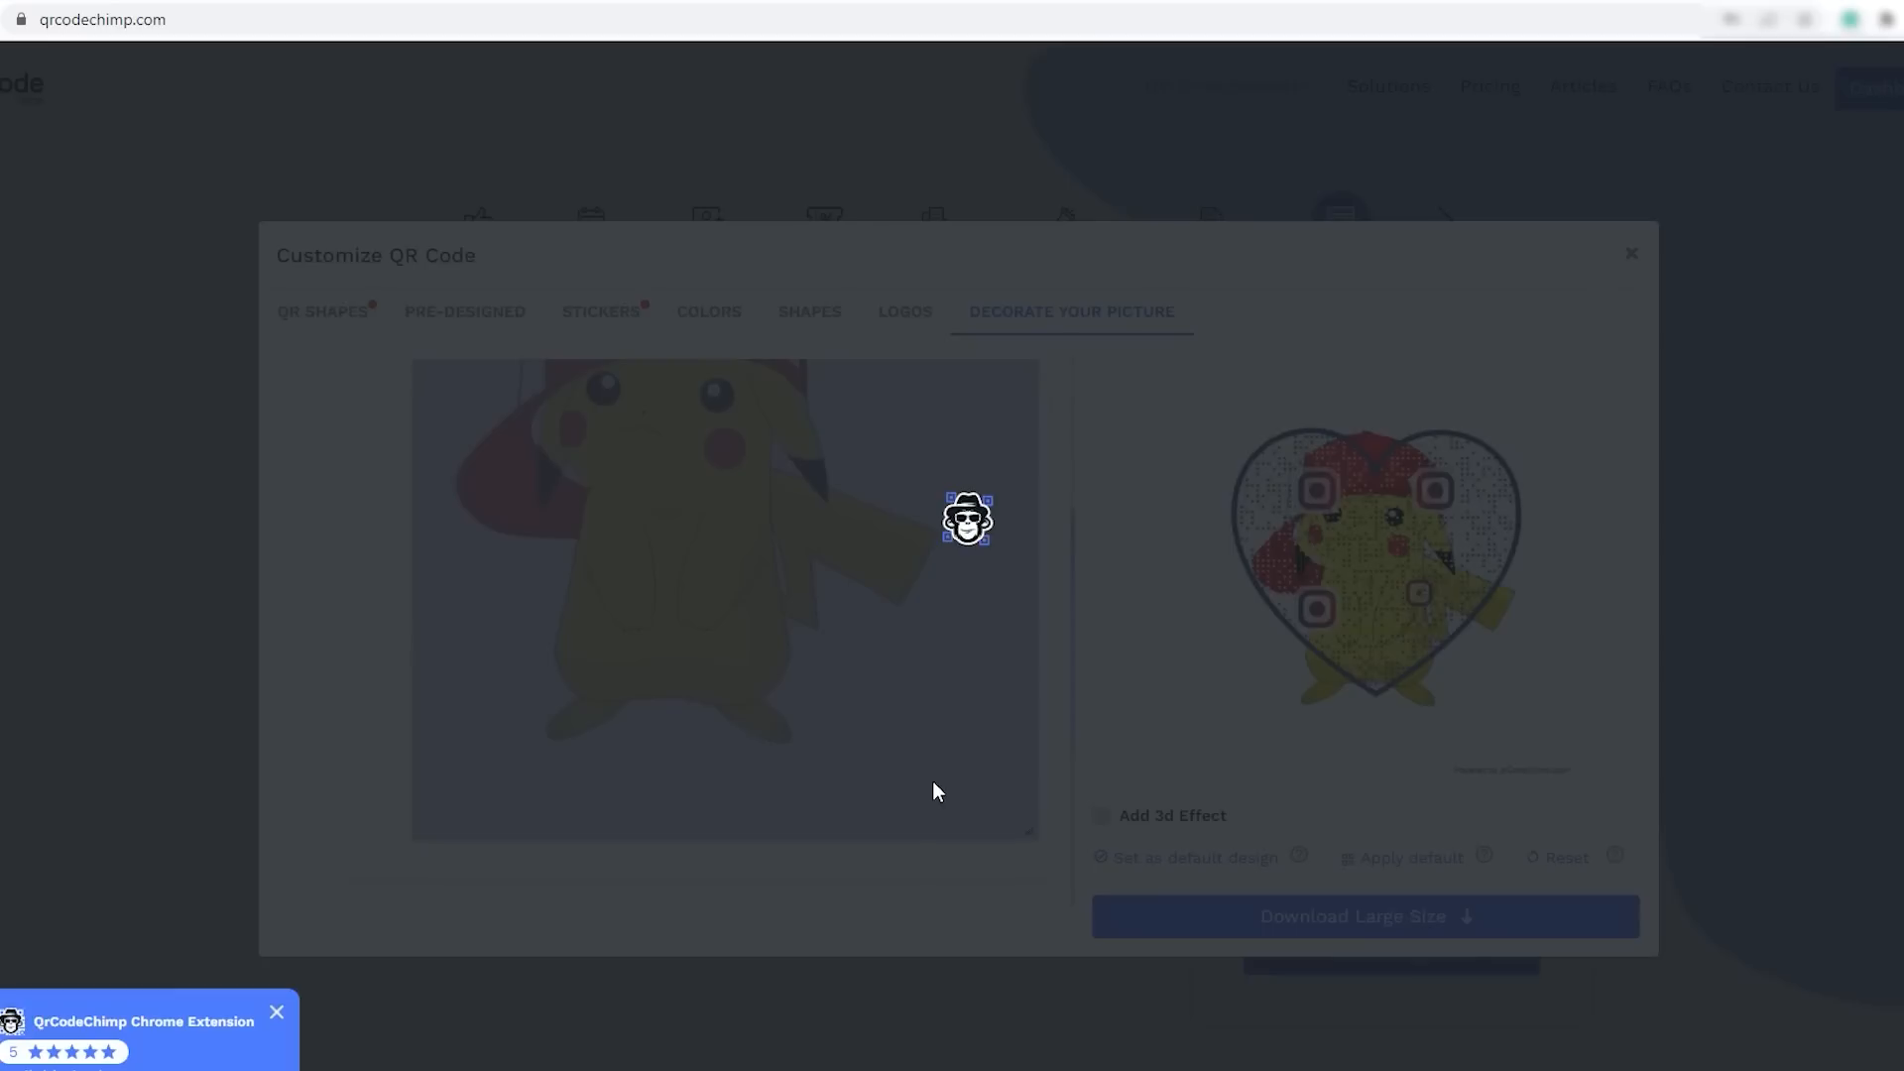
drag(922, 786, 880, 754)
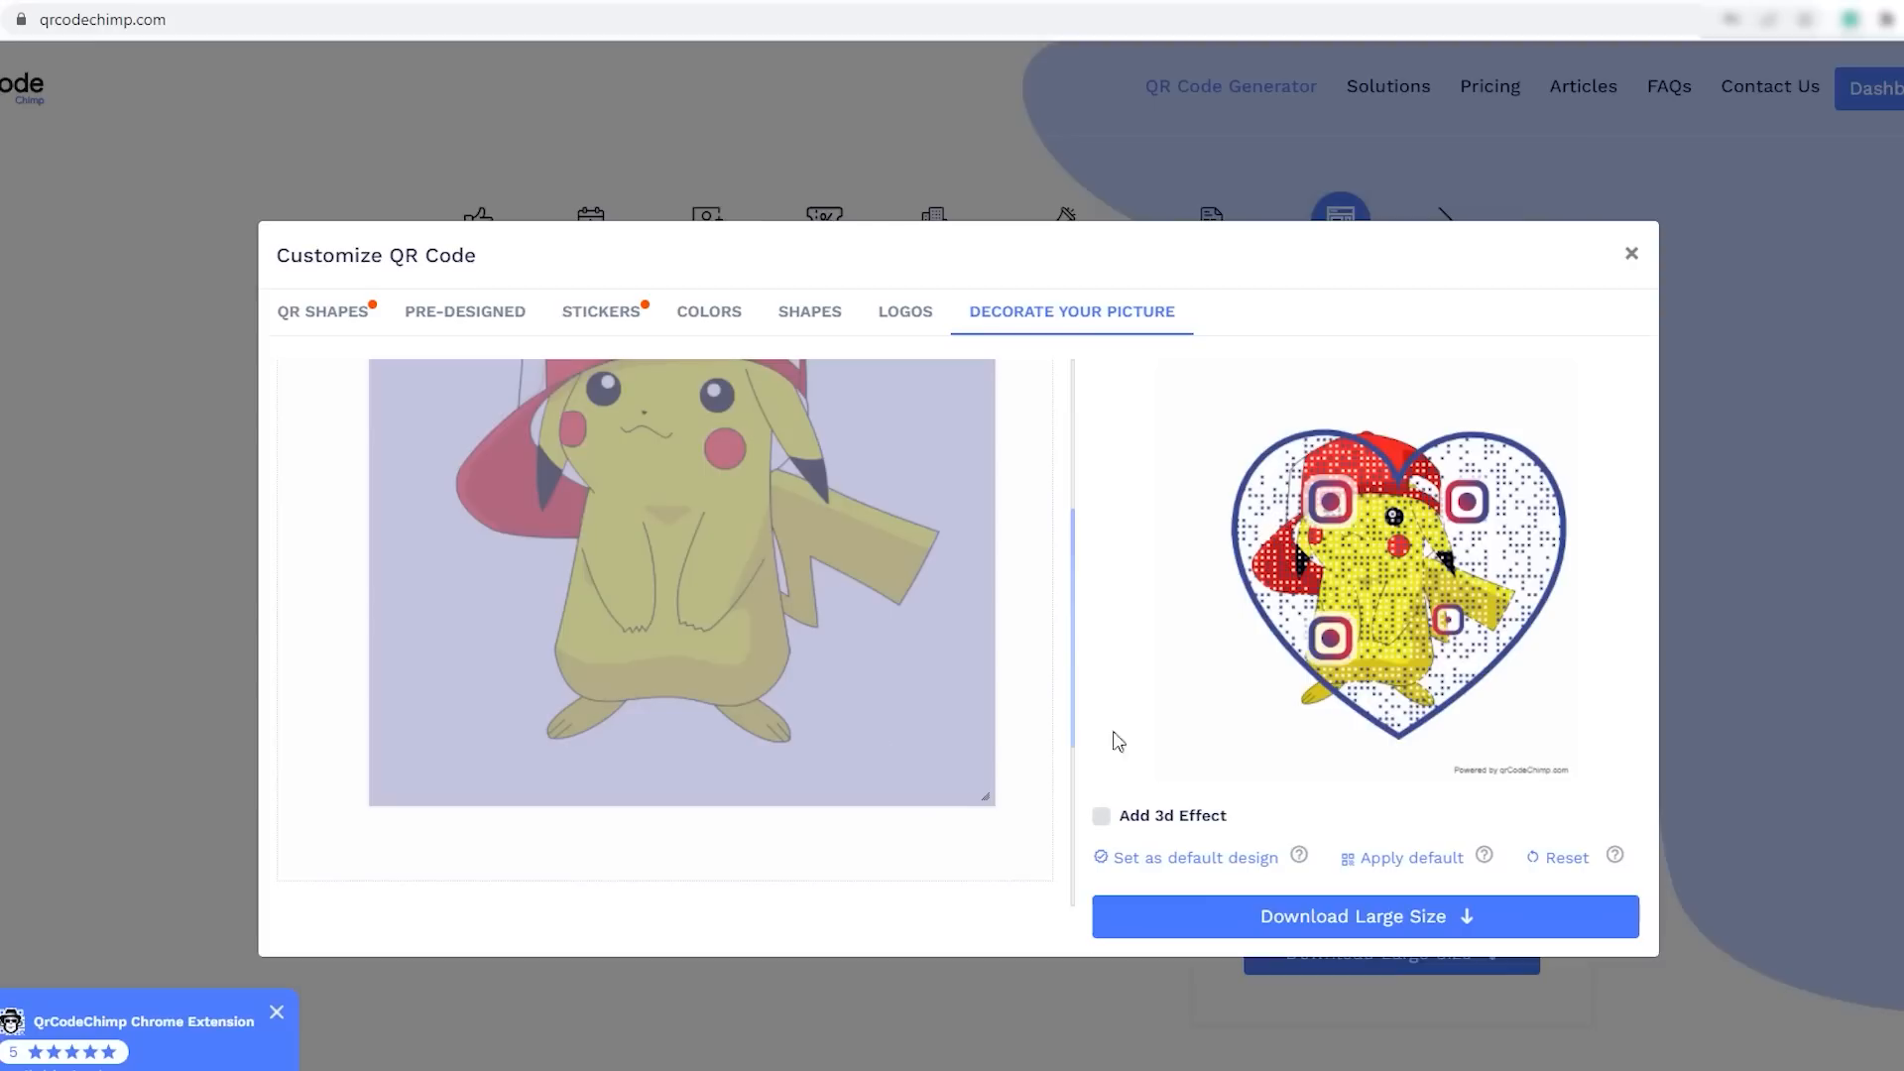
click(639, 571)
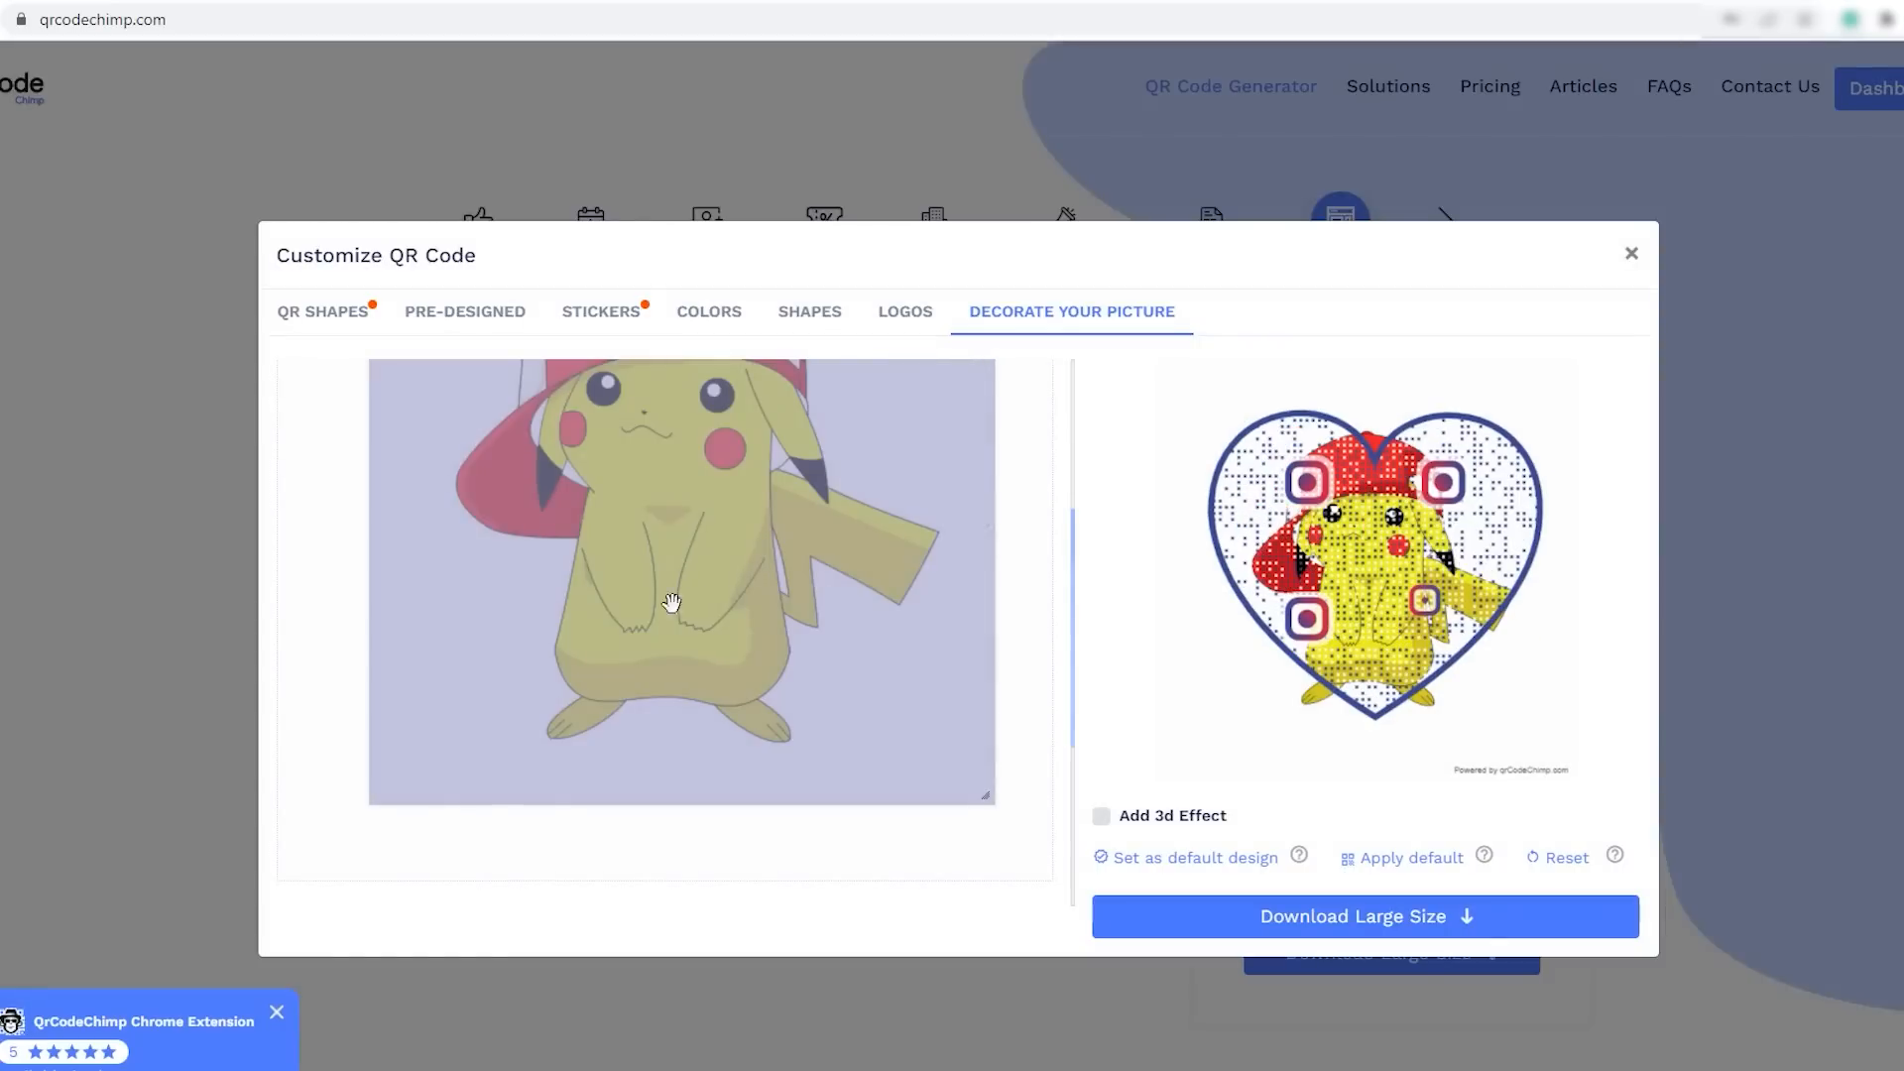
scroll(660, 648, up, 3)
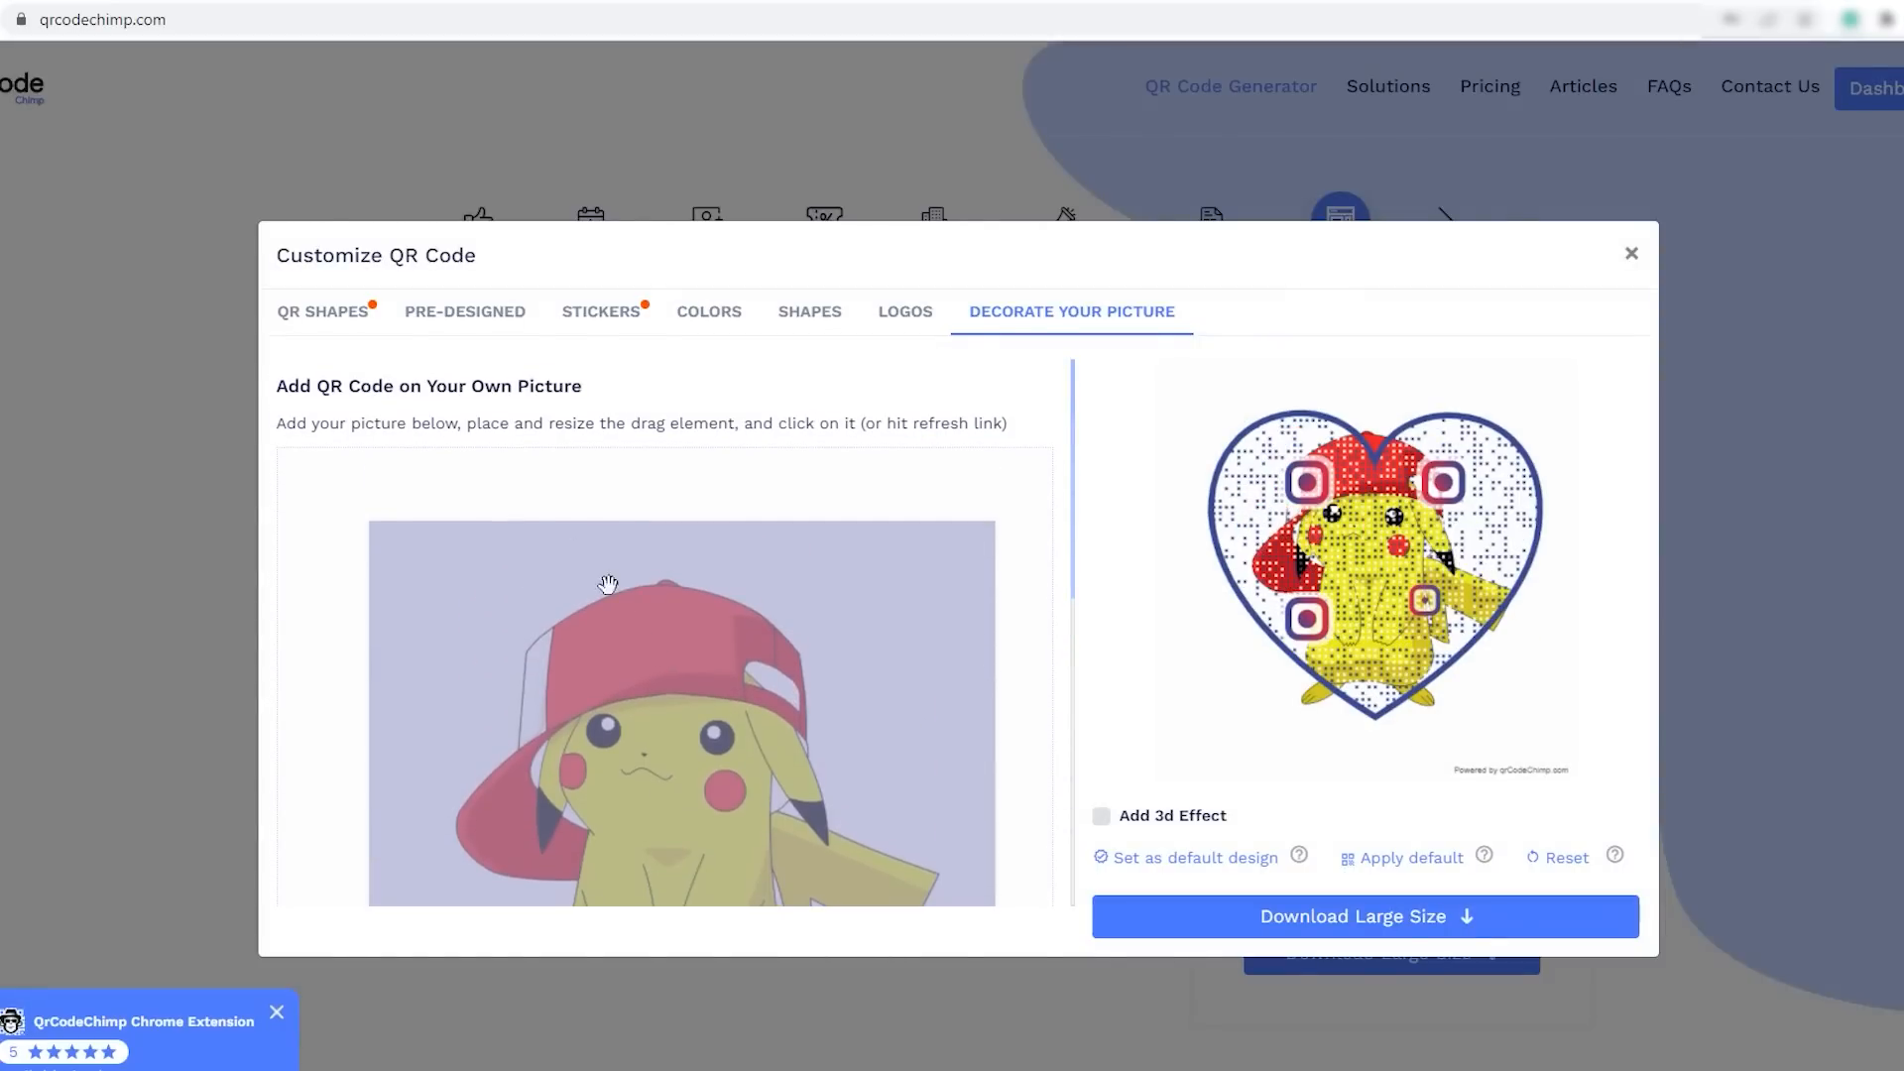
- Reduce the shape border size to its minimum and switch the QR shape from heart to circle
click(321, 311)
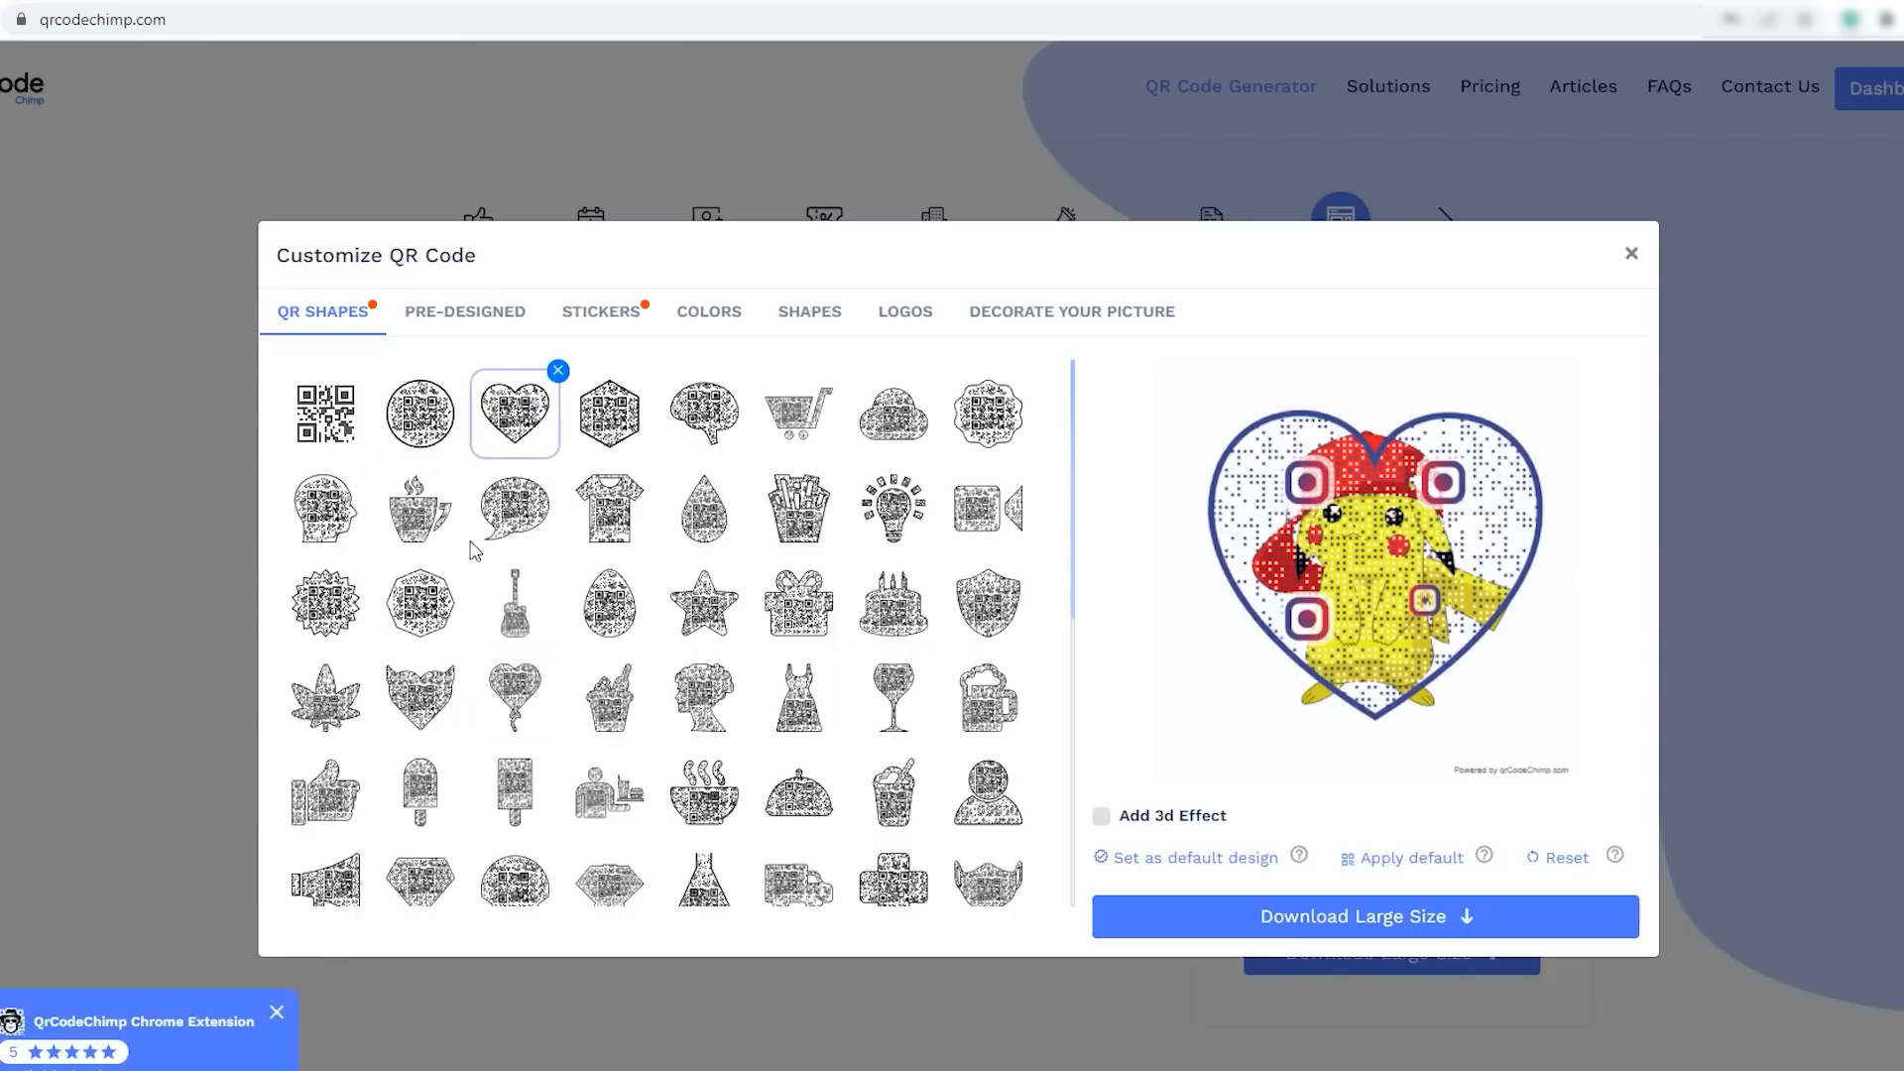
scroll(457, 558, down, 10)
click(401, 664)
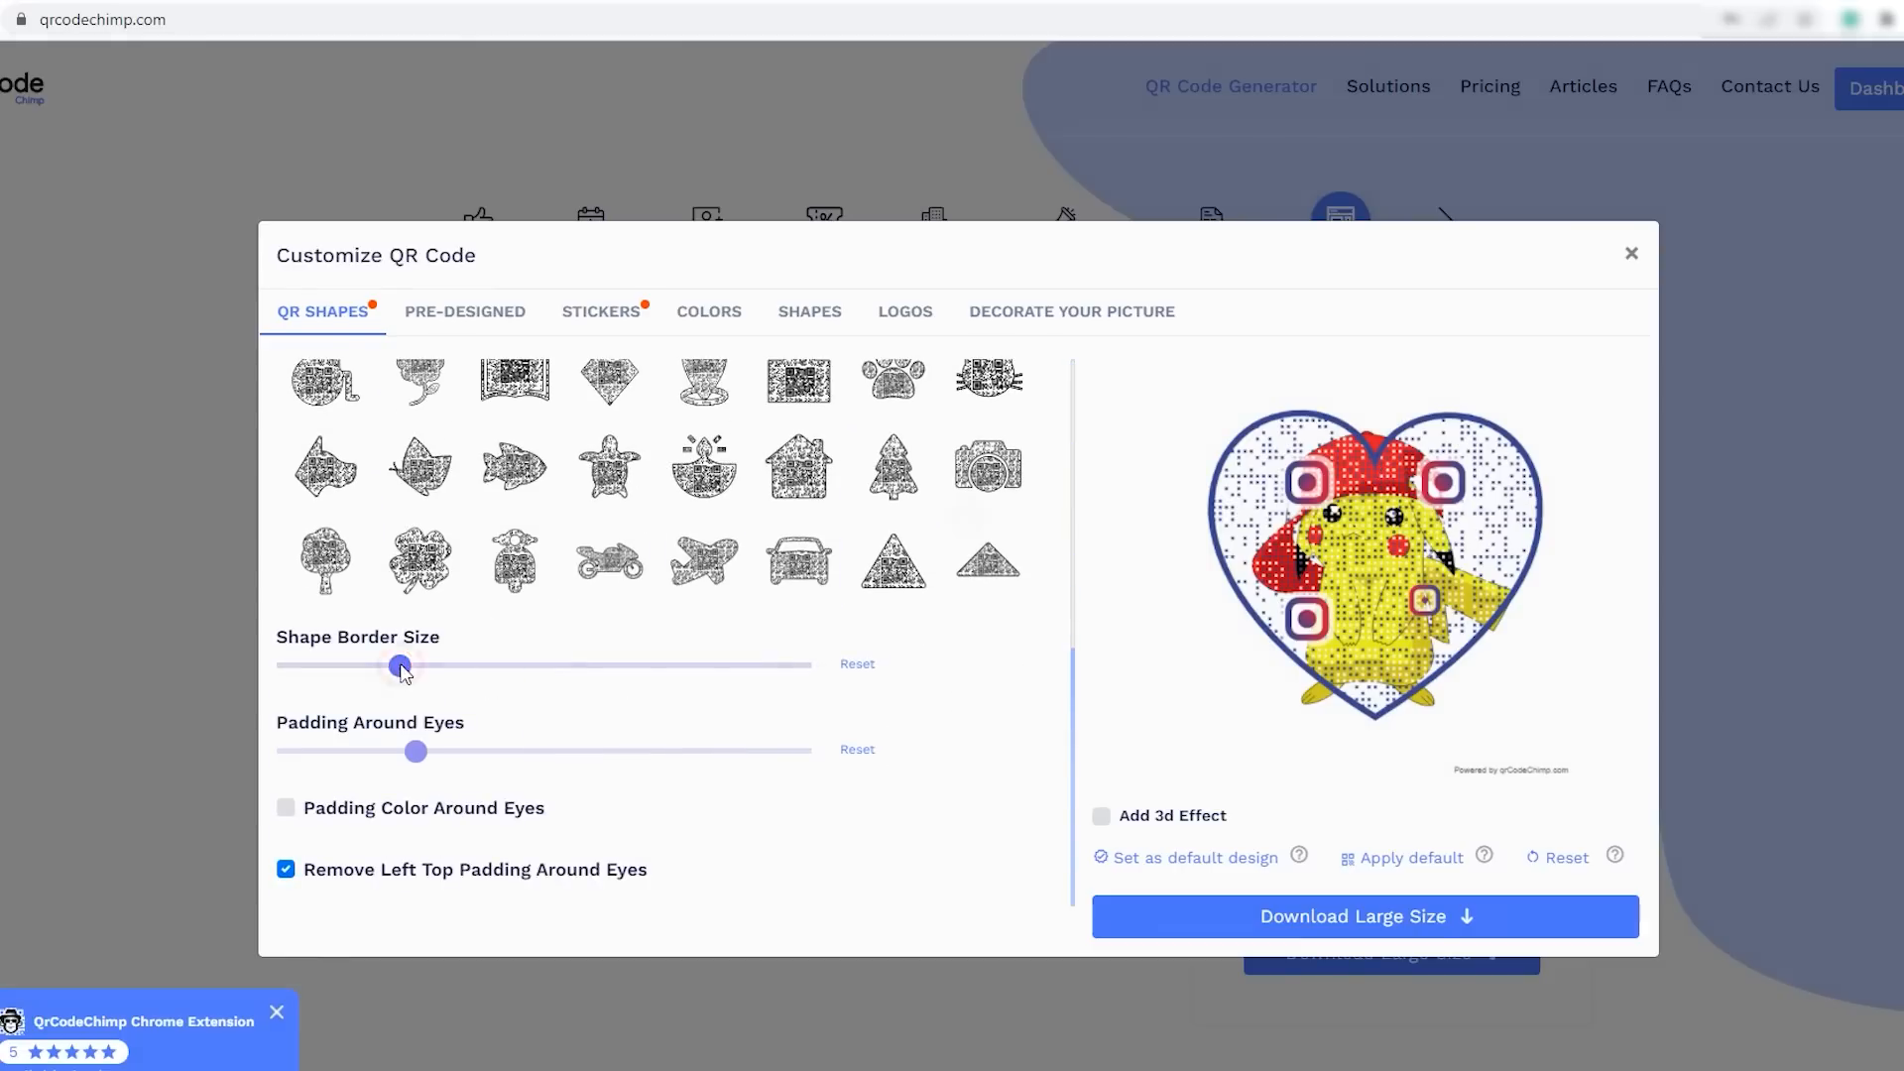
click(288, 665)
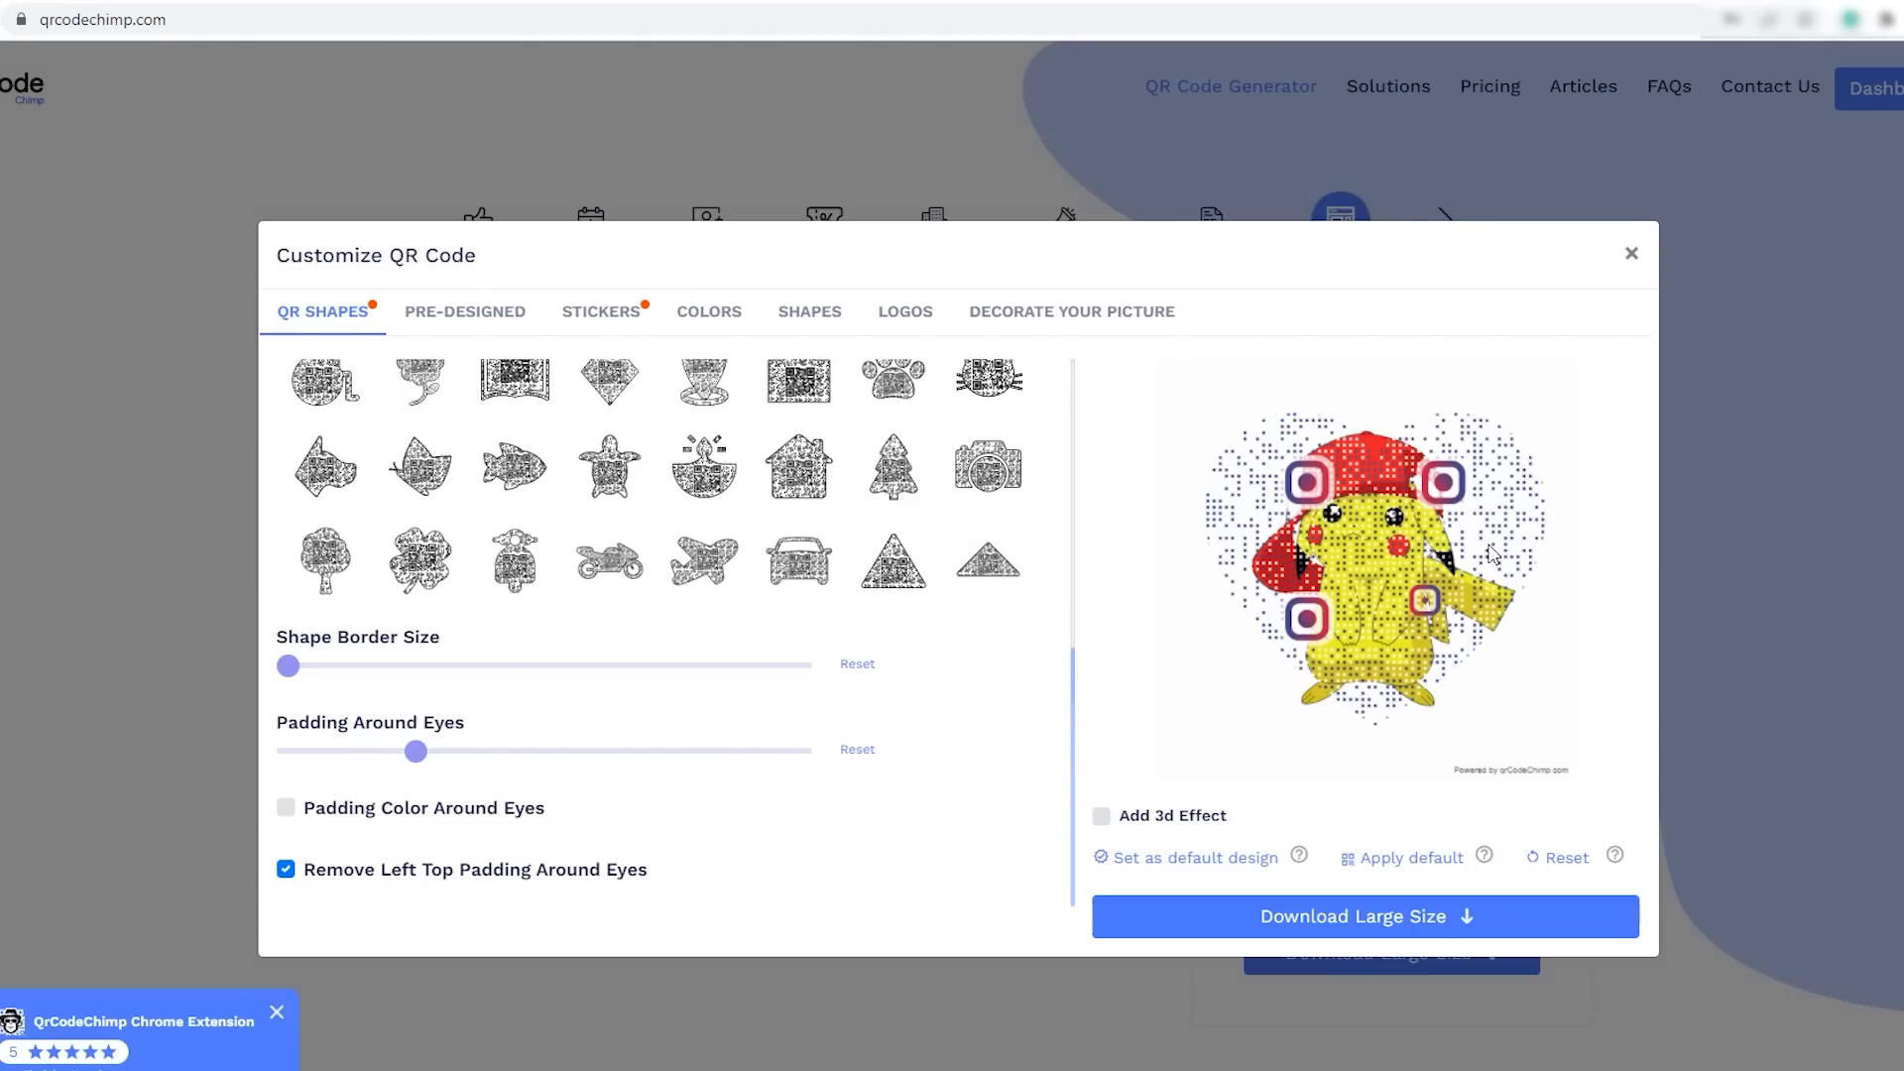
scroll(1058, 663, up, 8)
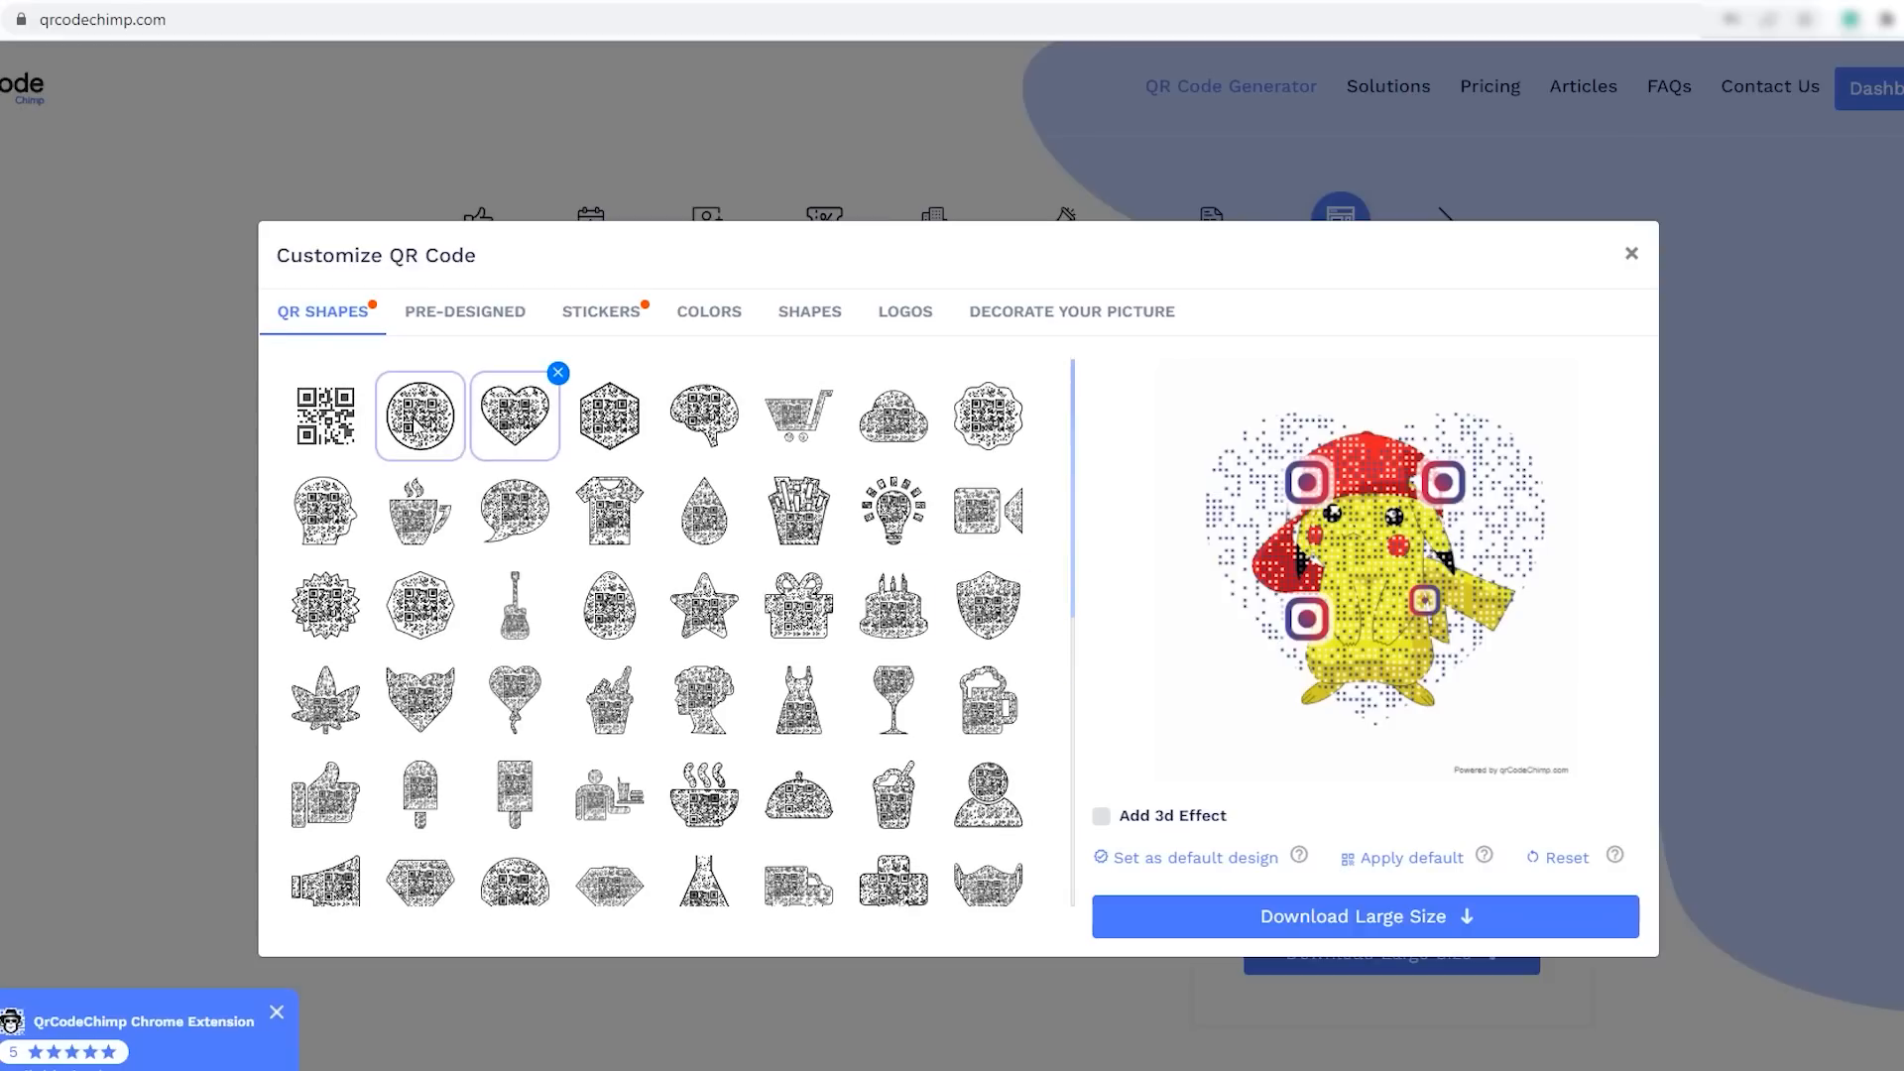
click(420, 414)
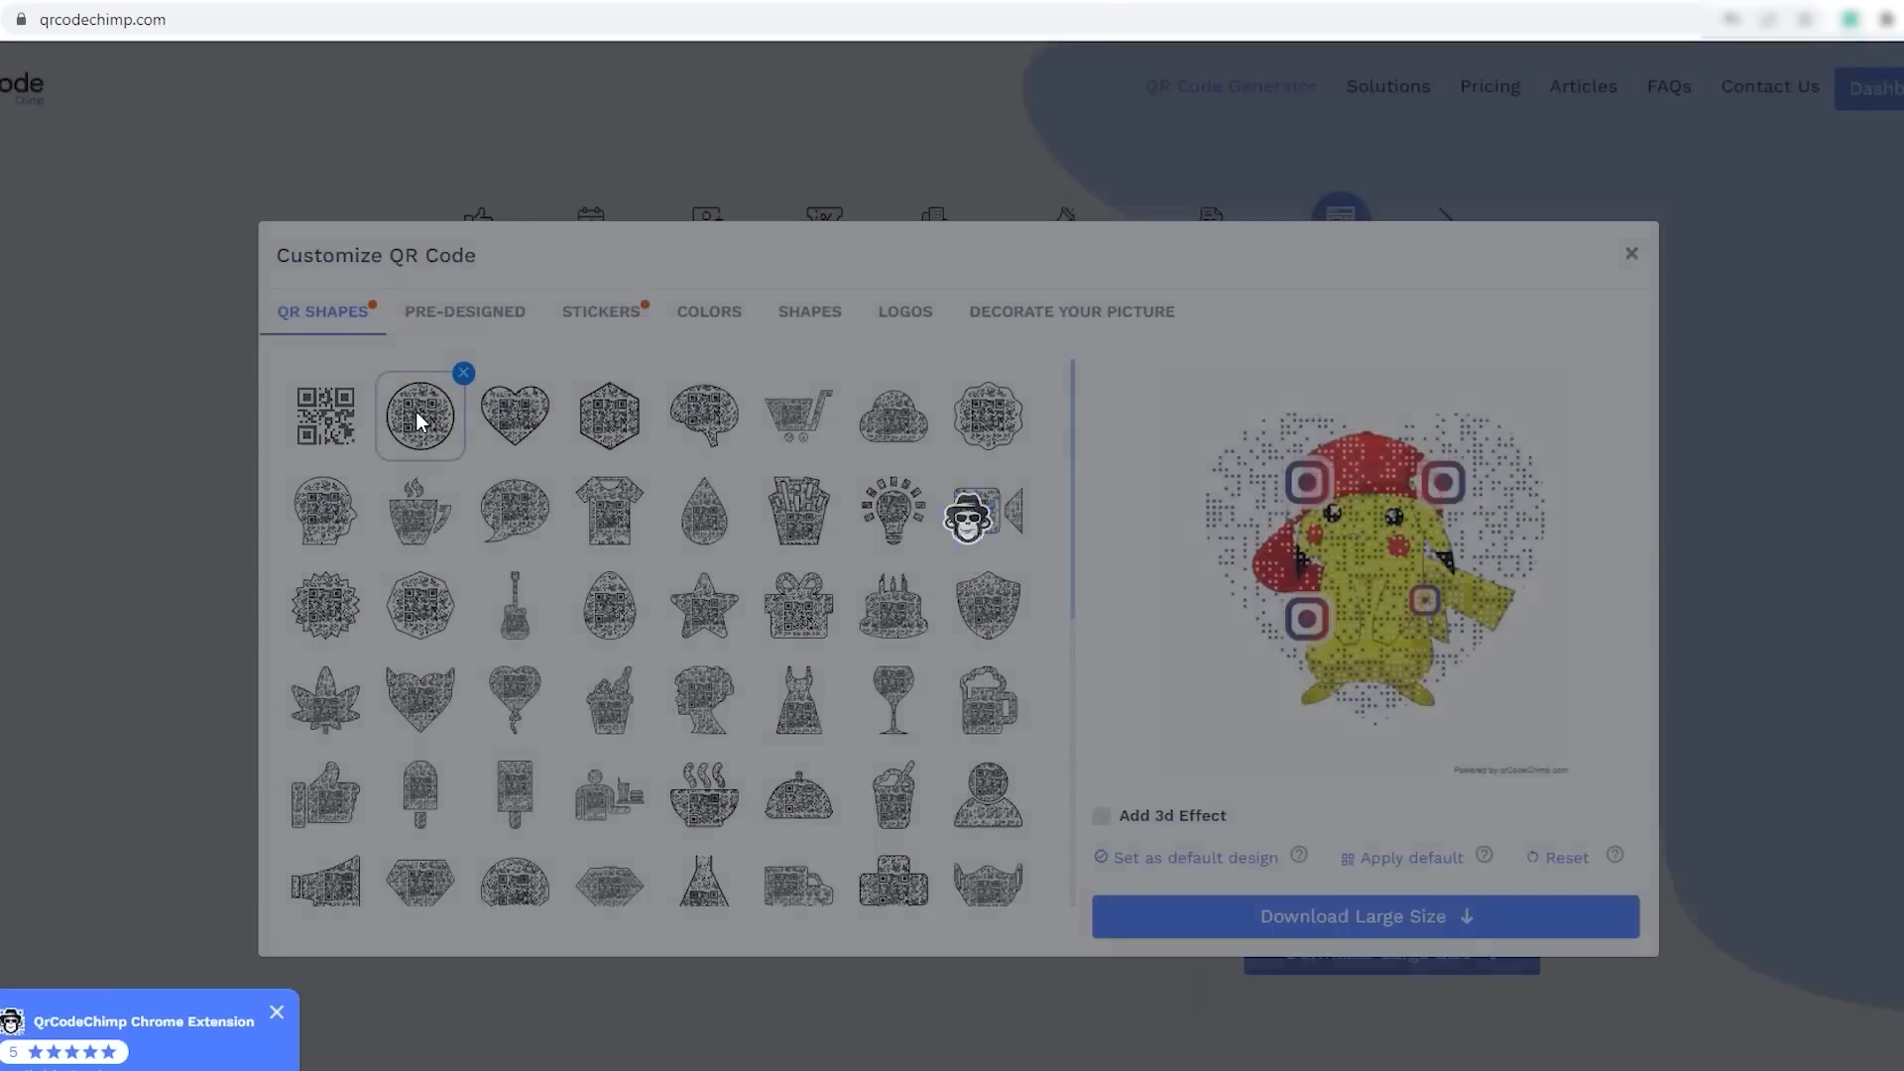